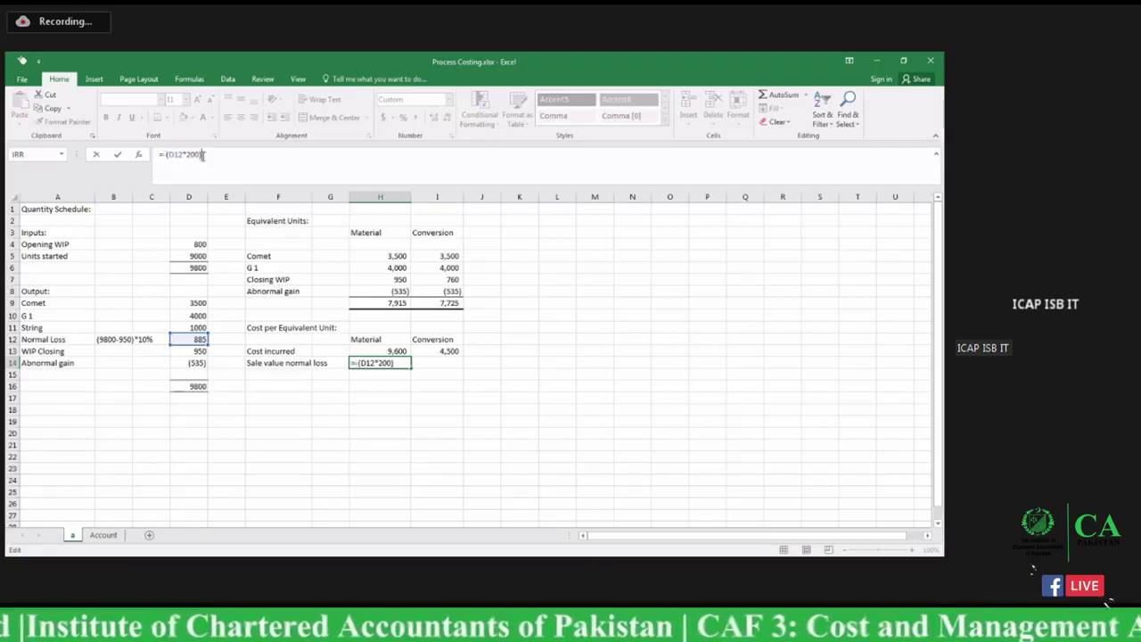
Step: Complete the material formula for the sale value of normal loss in H14 as =-(D12*200)/1000
{"action": "type", "text": "/1000"}
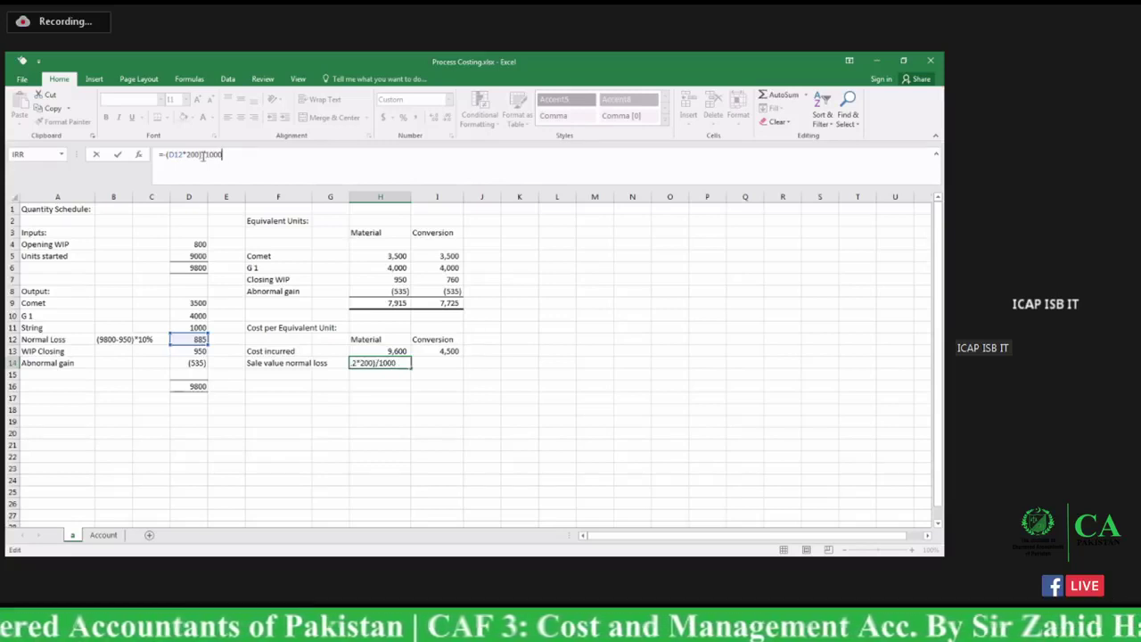
{"action": "key", "text": "Return"}
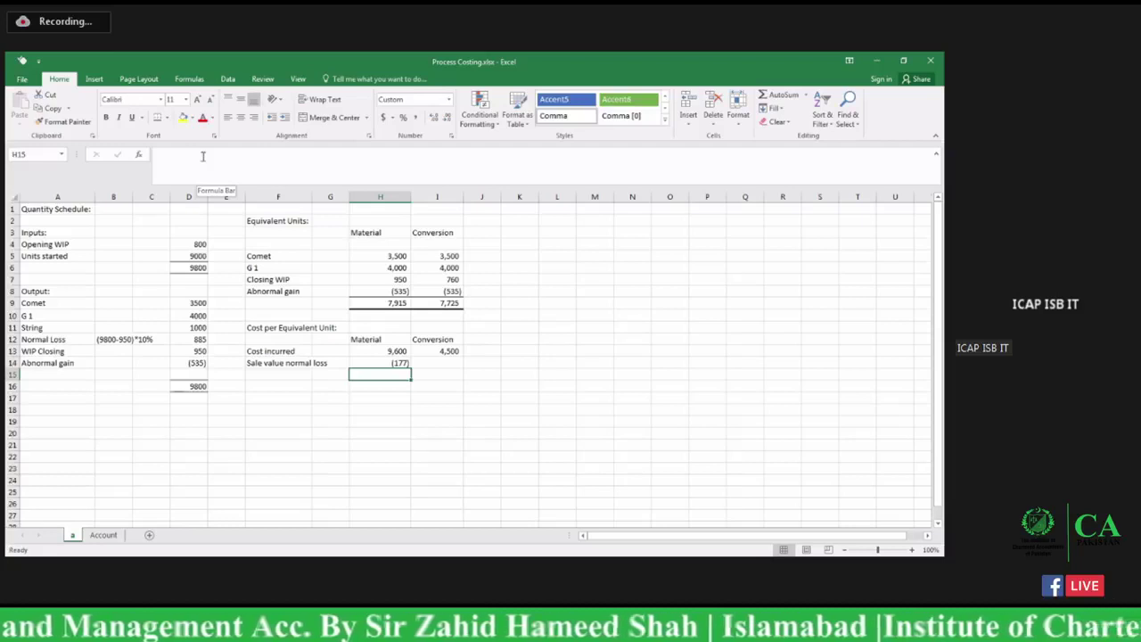
Step: Label cell F15, below the normal loss row, as "Sale value by product"
{"action": "left_click", "coordinate": [255, 372]}
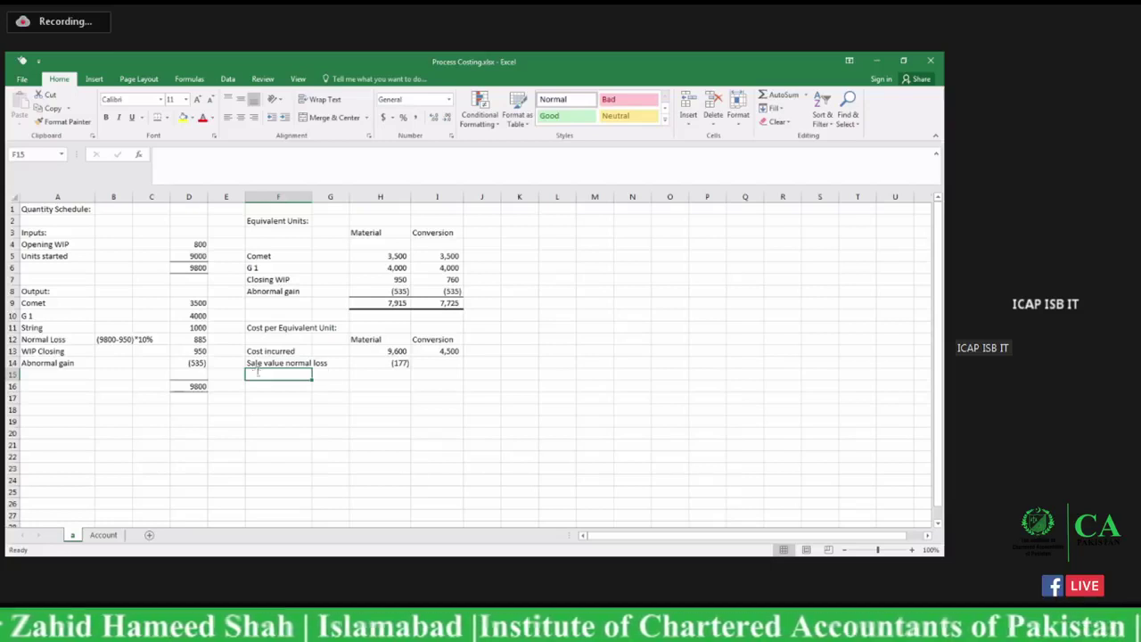
{"action": "type", "text": "Sal"}
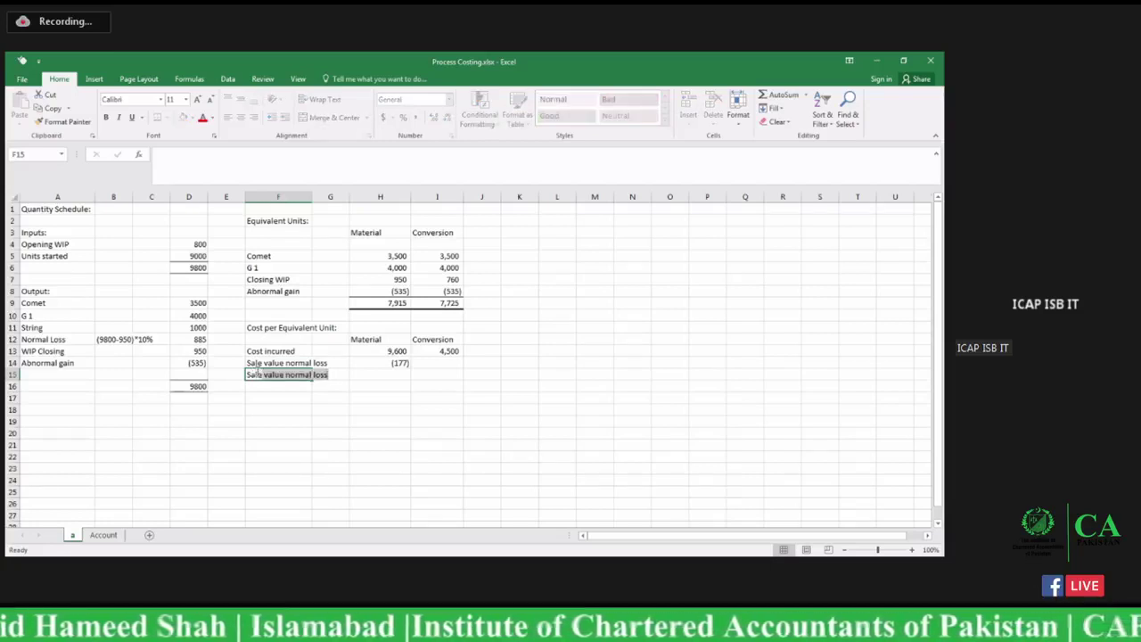
{"action": "type", "text": "e value"}
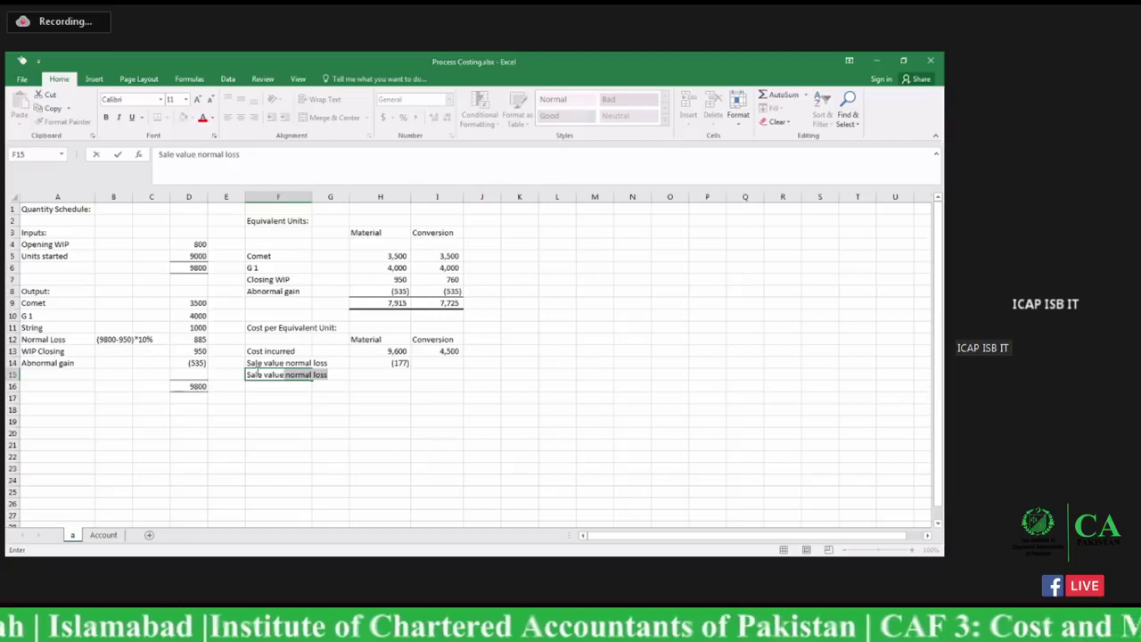
{"action": "key", "text": "BackSpace"}
{"action": "key", "text": "BackSpace"}
{"action": "type", "text": "by"}
{"action": "key", "text": "BackSpace"}
{"action": "key", "text": "BackSpace"}
{"action": "type", "text": "by product"}
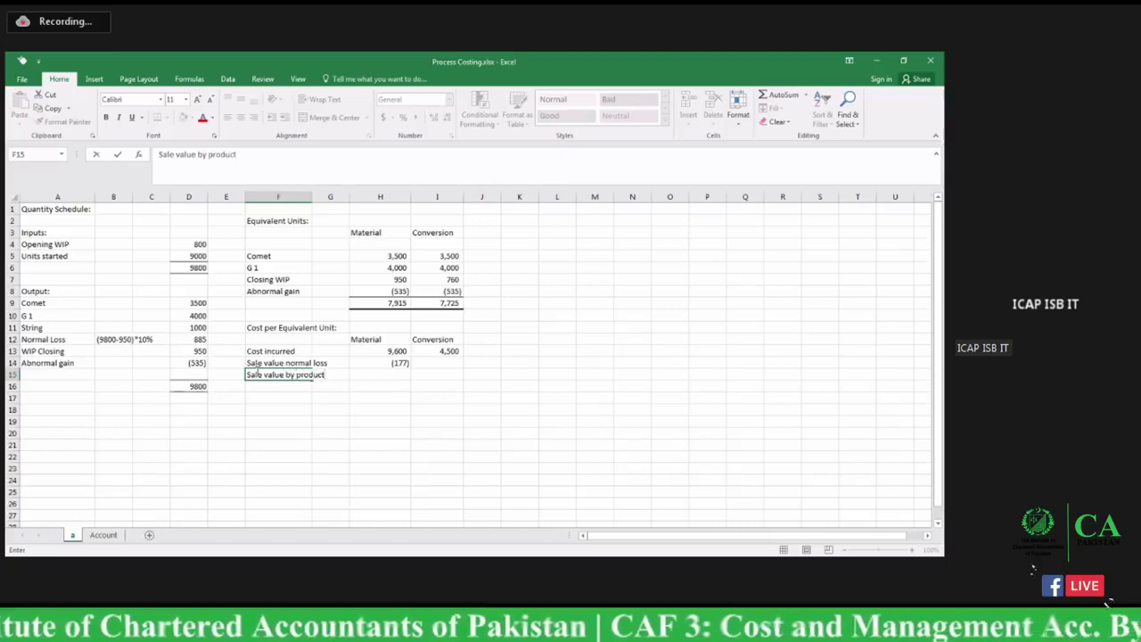
{"action": "key", "text": "Tab"}
Step: Calculate the by-product's sale value in the Material column at H15 with the formula =-(D11*600)/1000
{"action": "key", "text": "Tab"}
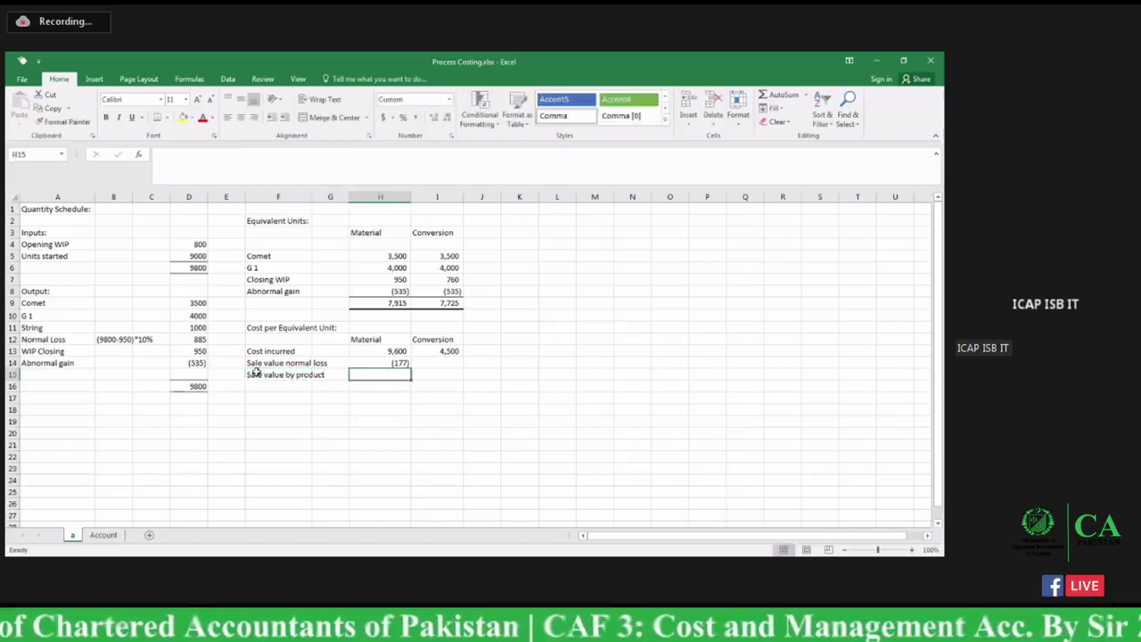
{"action": "type", "text": "="}
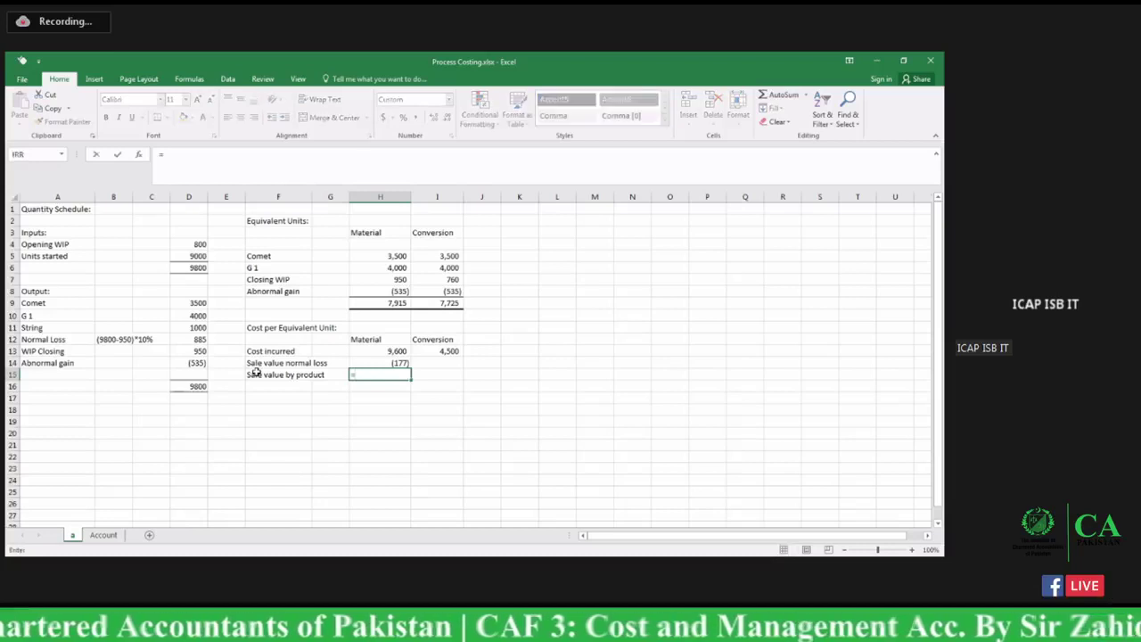
{"action": "type", "text": "-"}
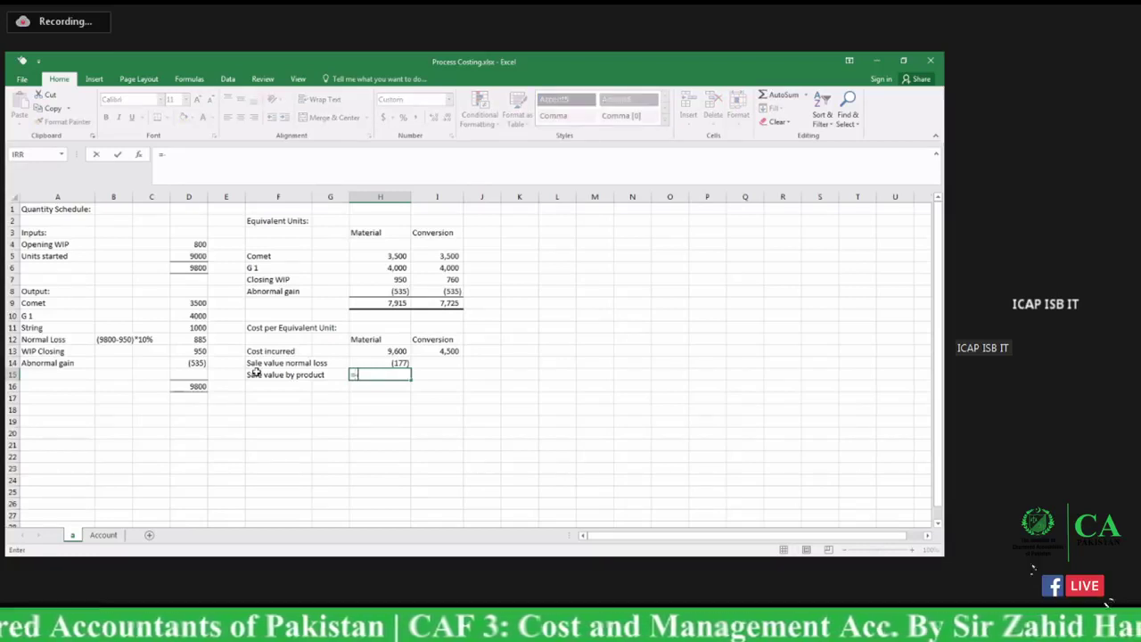
{"action": "type", "text": "("}
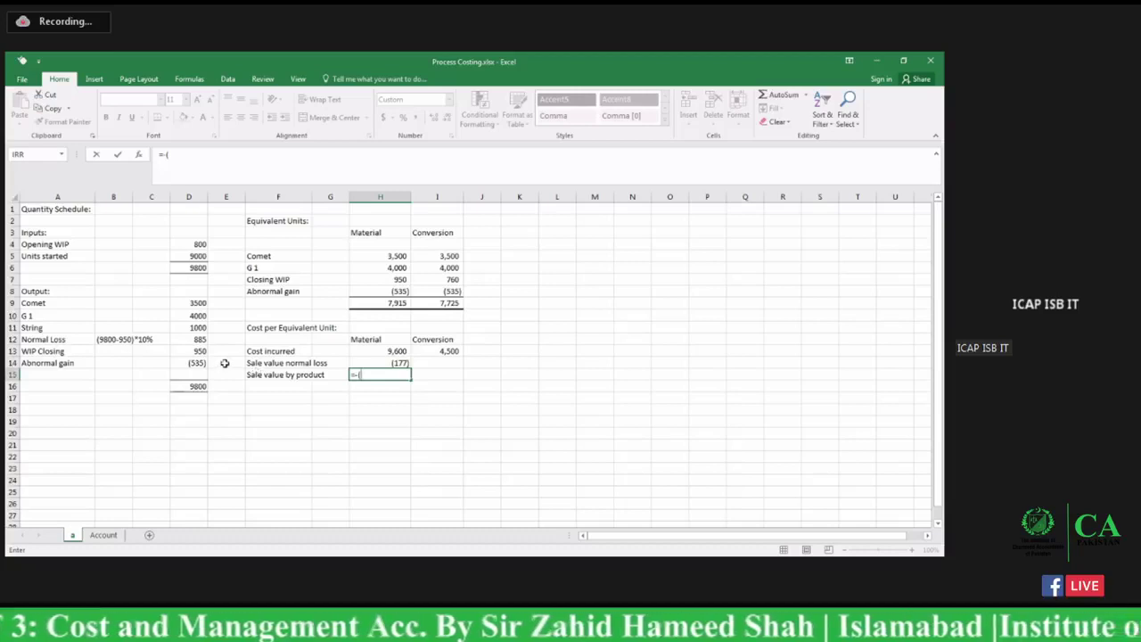
{"action": "left_click", "coordinate": [195, 327]}
{"action": "type", "text": "*600"}
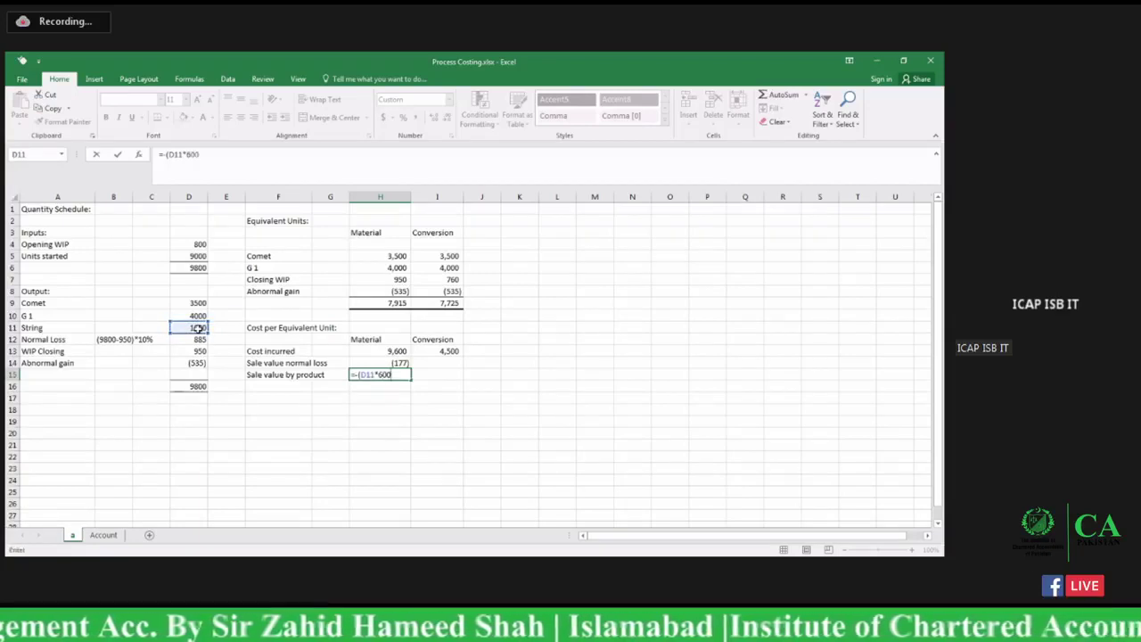
{"action": "type", "text": ")/1000"}
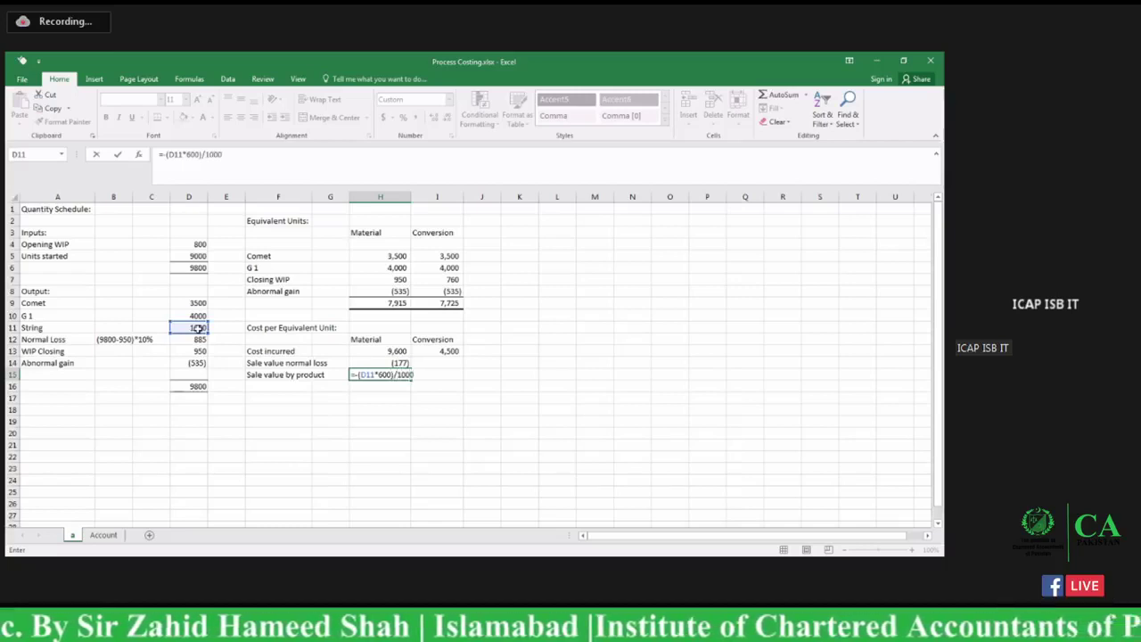
{"action": "key", "text": "Return"}
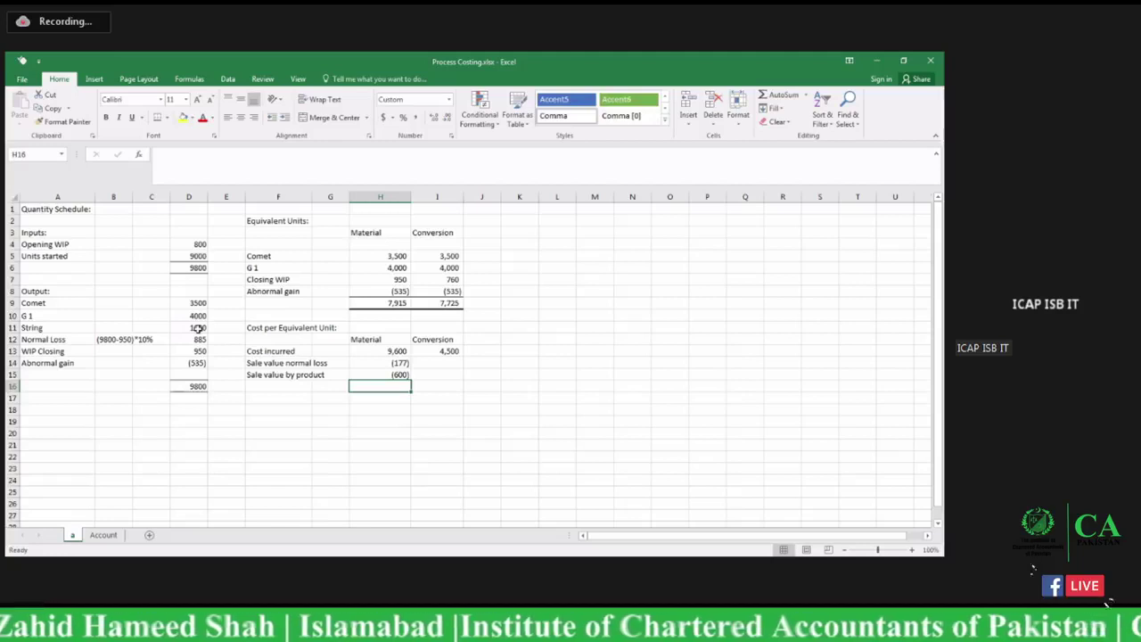
{"action": "left_click", "coordinate": [541, 421]}
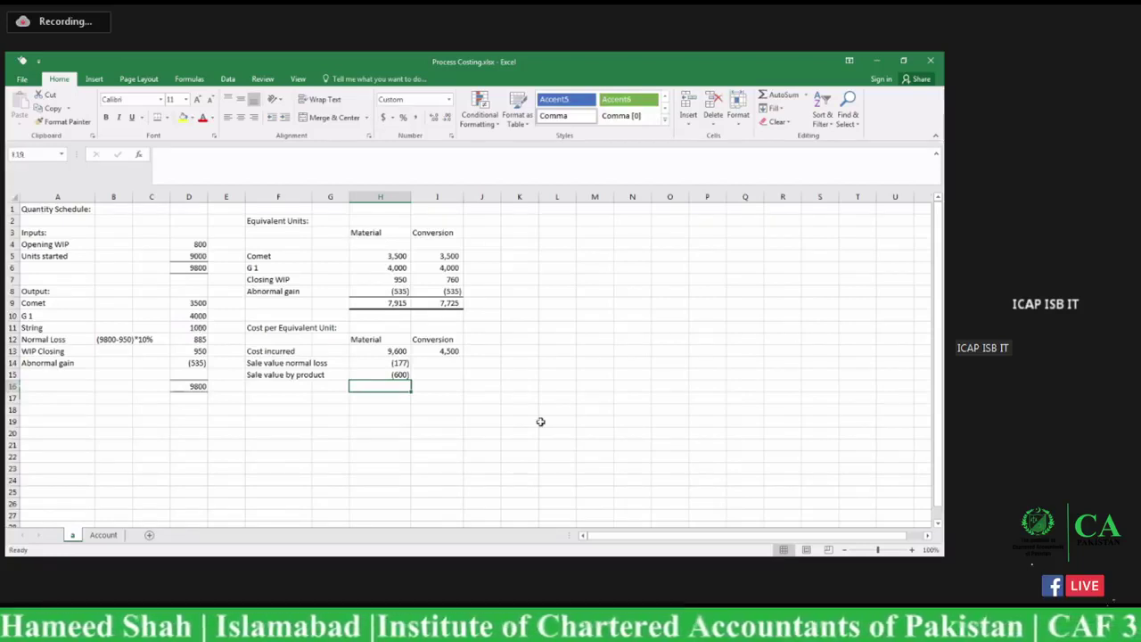
{"action": "left_click", "coordinate": [390, 386]}
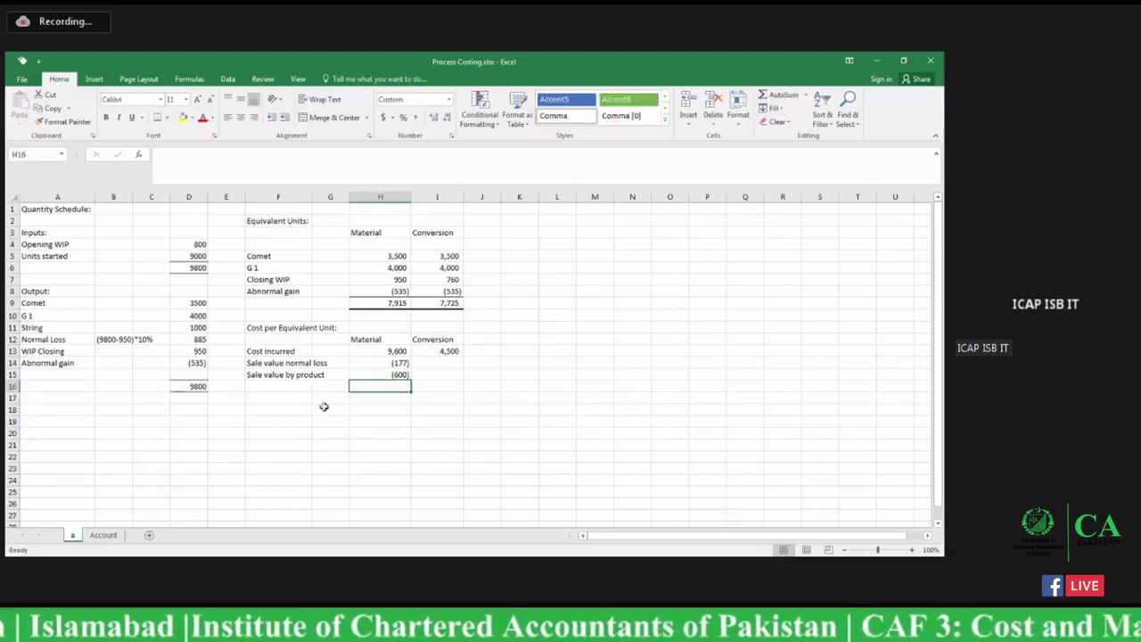
Step: Label cell F16, below the by-product row, as "Cost of opening wip"
{"action": "left_click", "coordinate": [289, 385]}
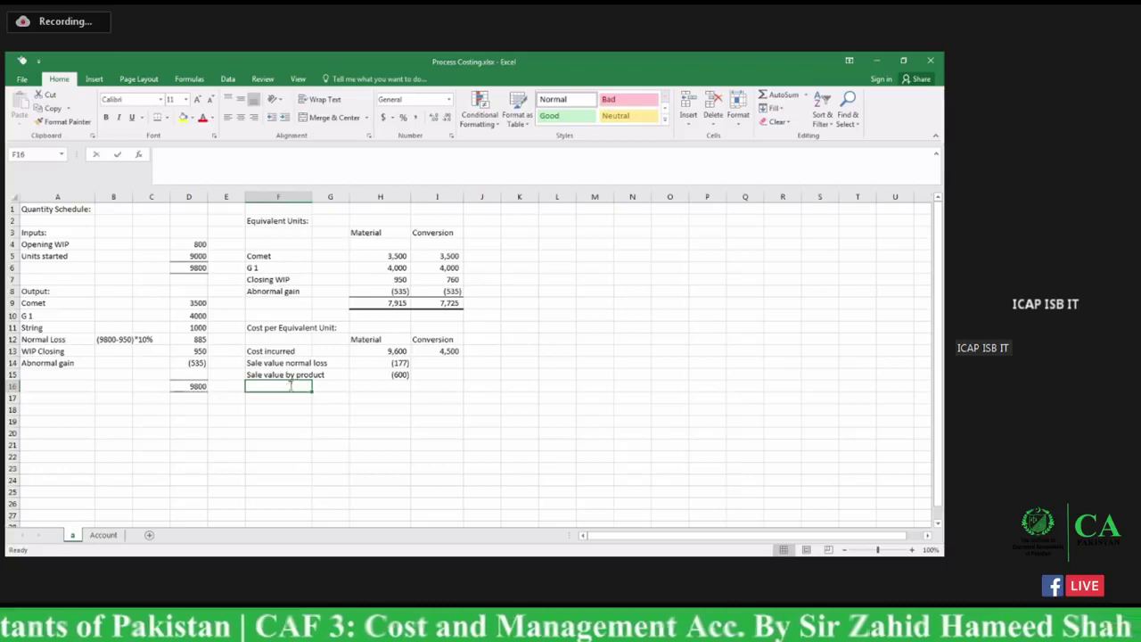
{"action": "type", "text": "Cost of opening wip"}
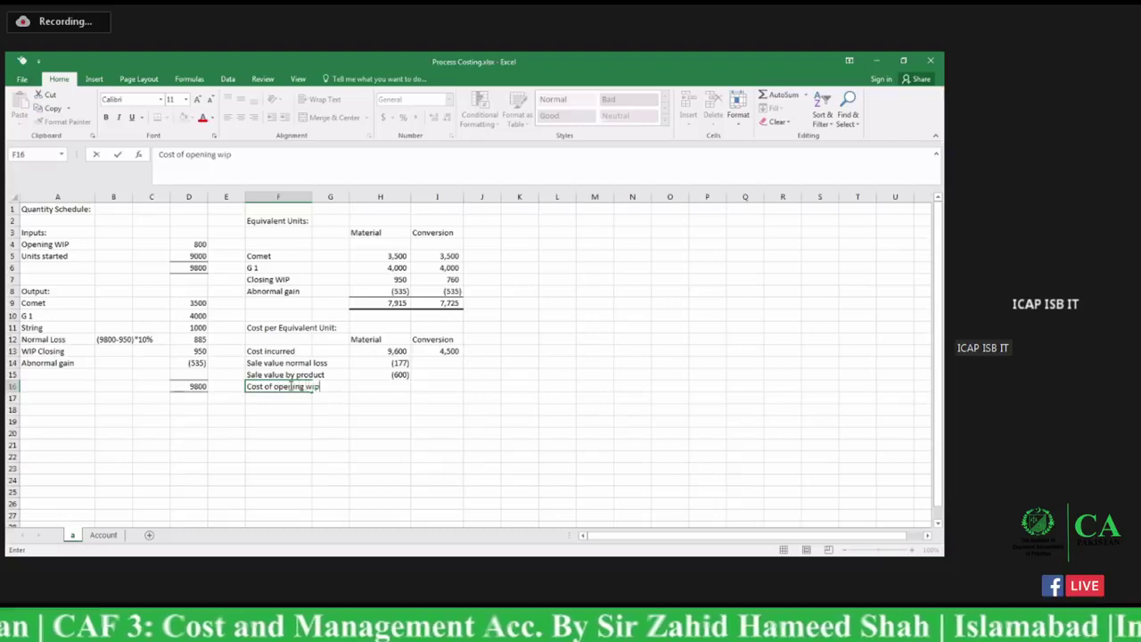
{"action": "key", "text": "Tab"}
Step: Calculate the material share of the opening WIP cost in H16 with the formula =1500*60%
{"action": "key", "text": "Tab"}
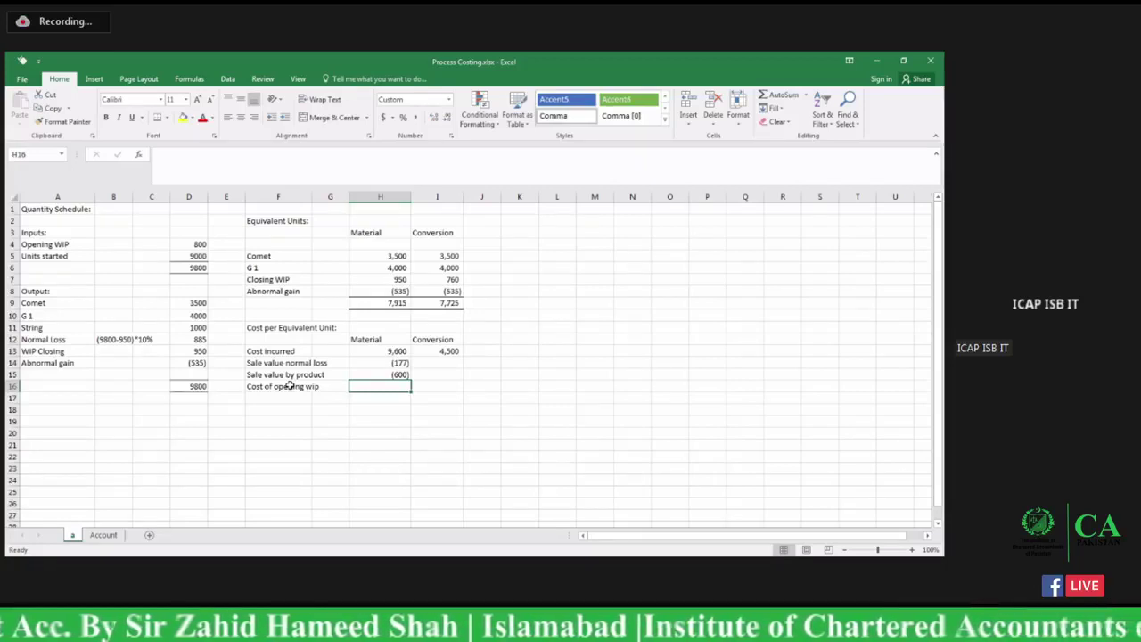
{"action": "type", "text": "="}
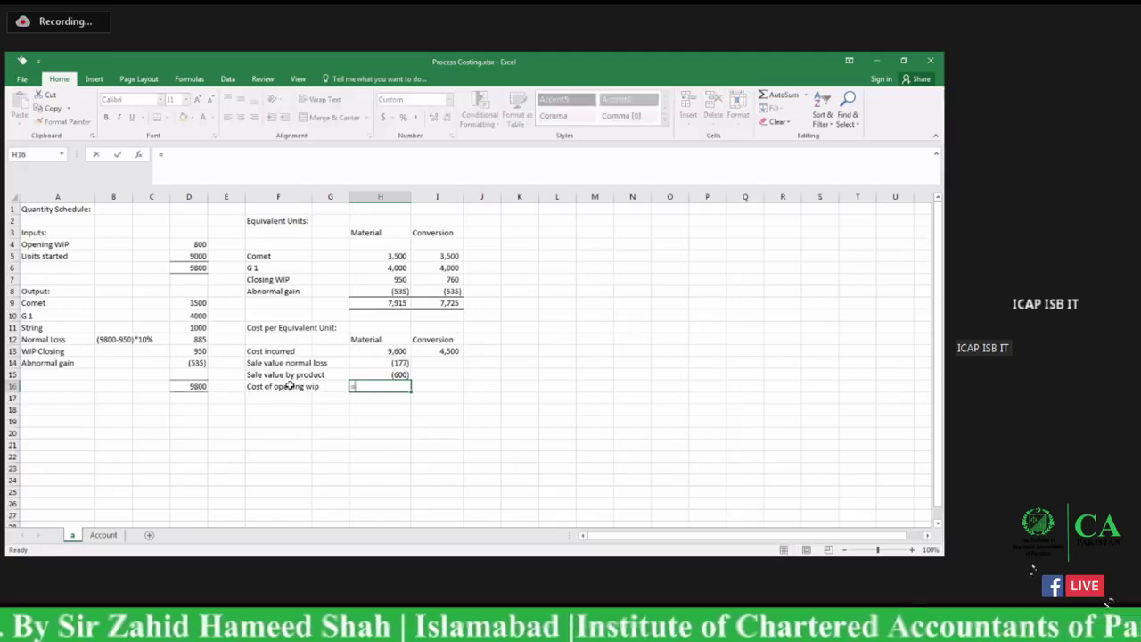
{"action": "type", "text": "1"}
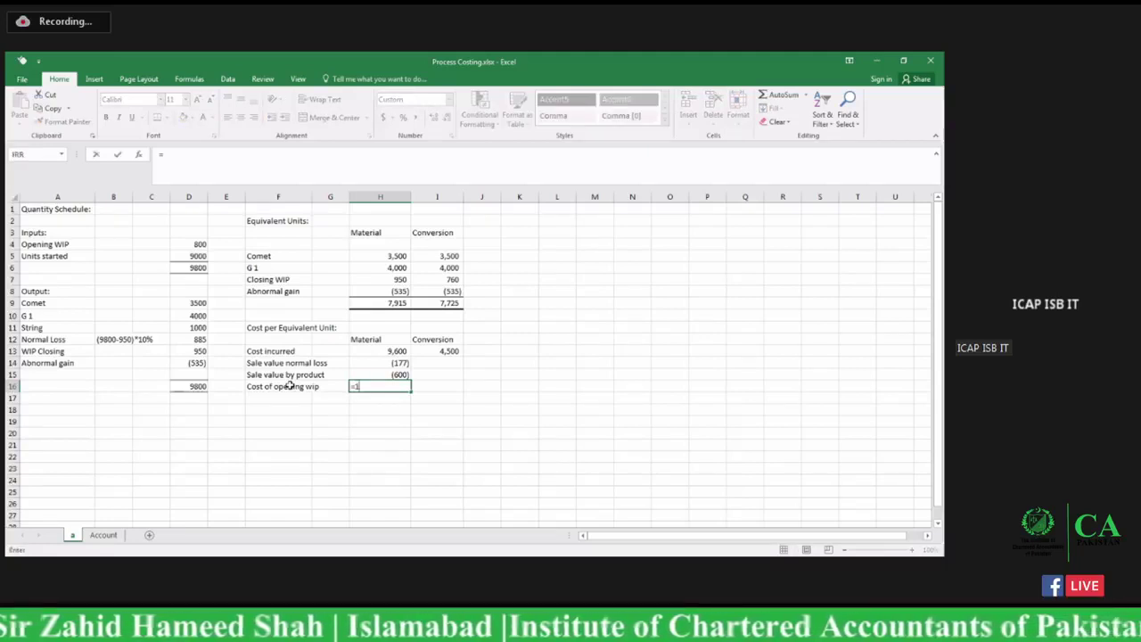
{"action": "type", "text": "500"}
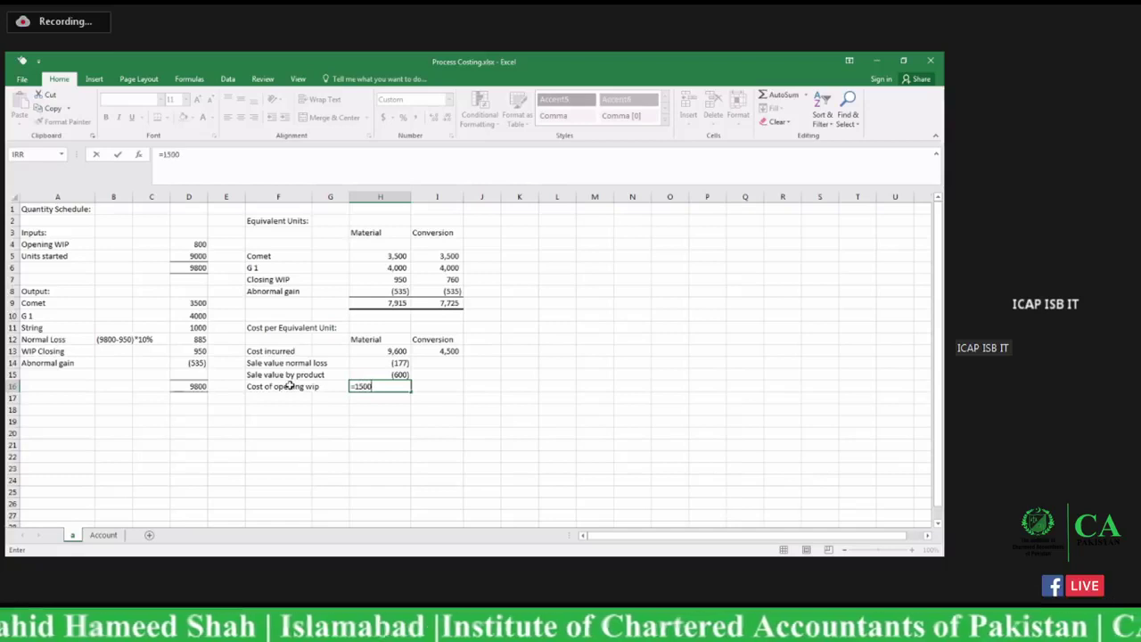
{"action": "type", "text": "*"}
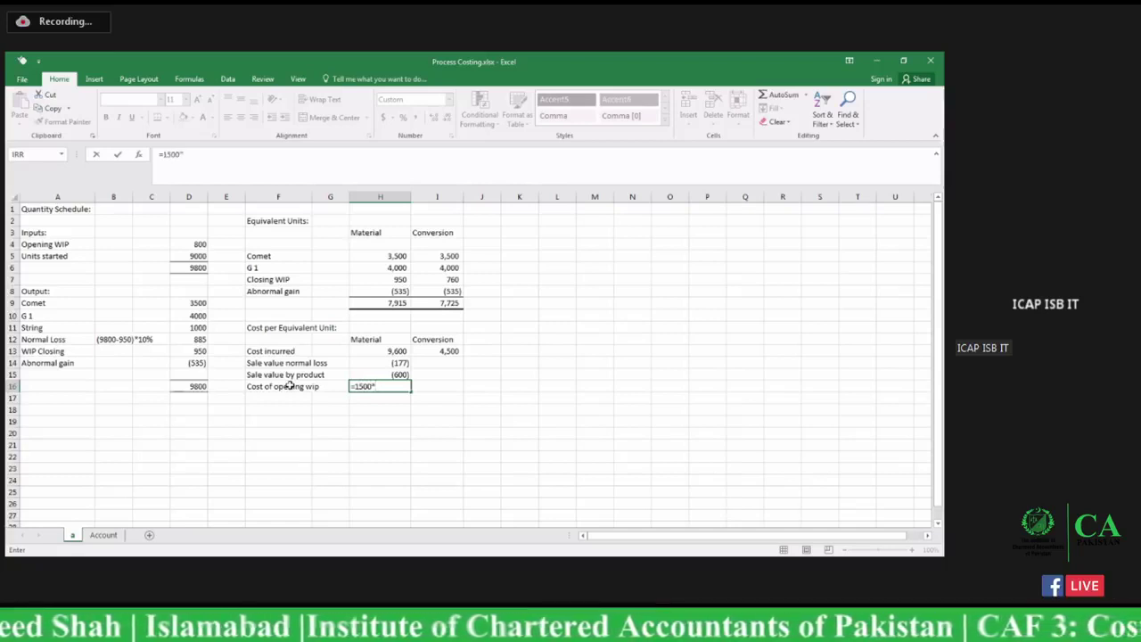
{"action": "type", "text": "60"}
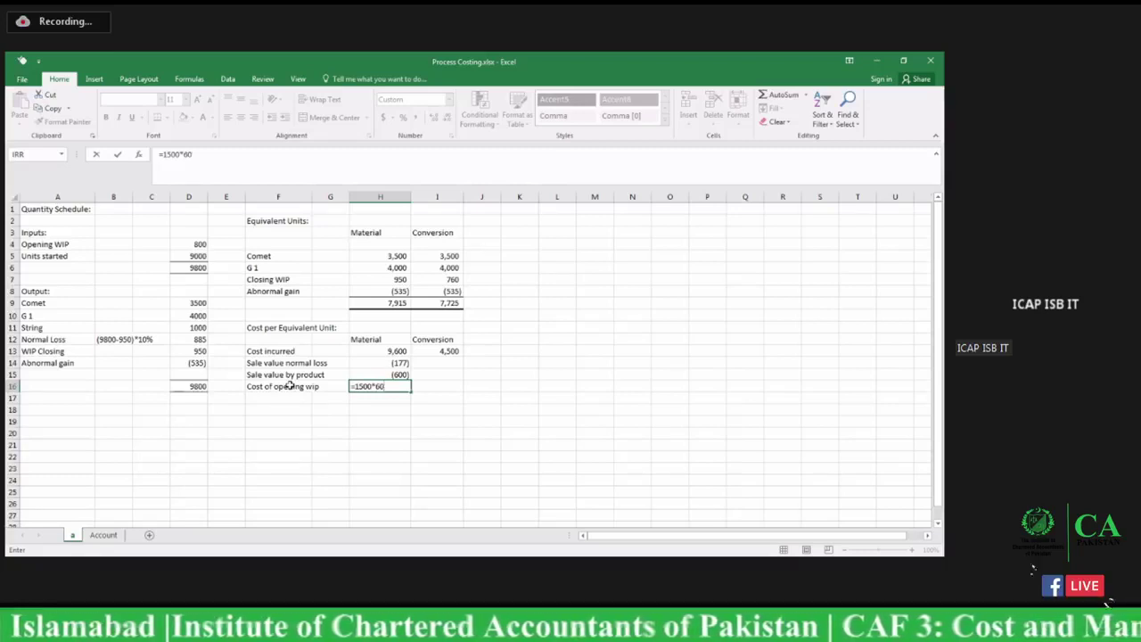
{"action": "type", "text": "%"}
{"action": "key", "text": "Return"}
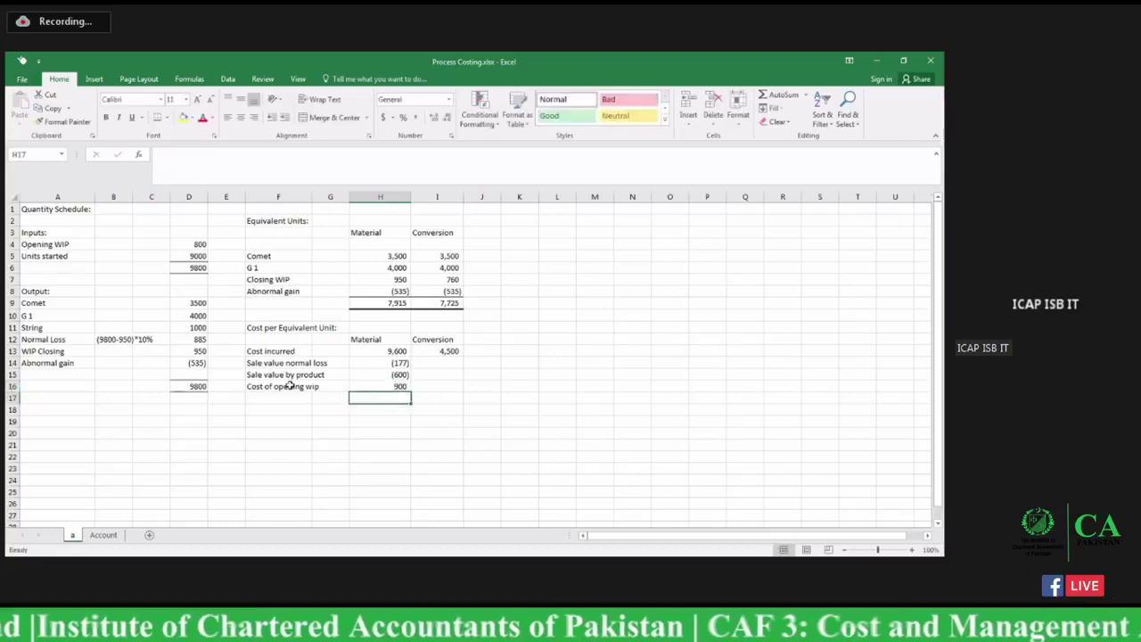
Step: Calculate the conversion share of the opening WIP cost in I16 as 1500 minus the material share in H16
{"action": "left_click", "coordinate": [442, 385]}
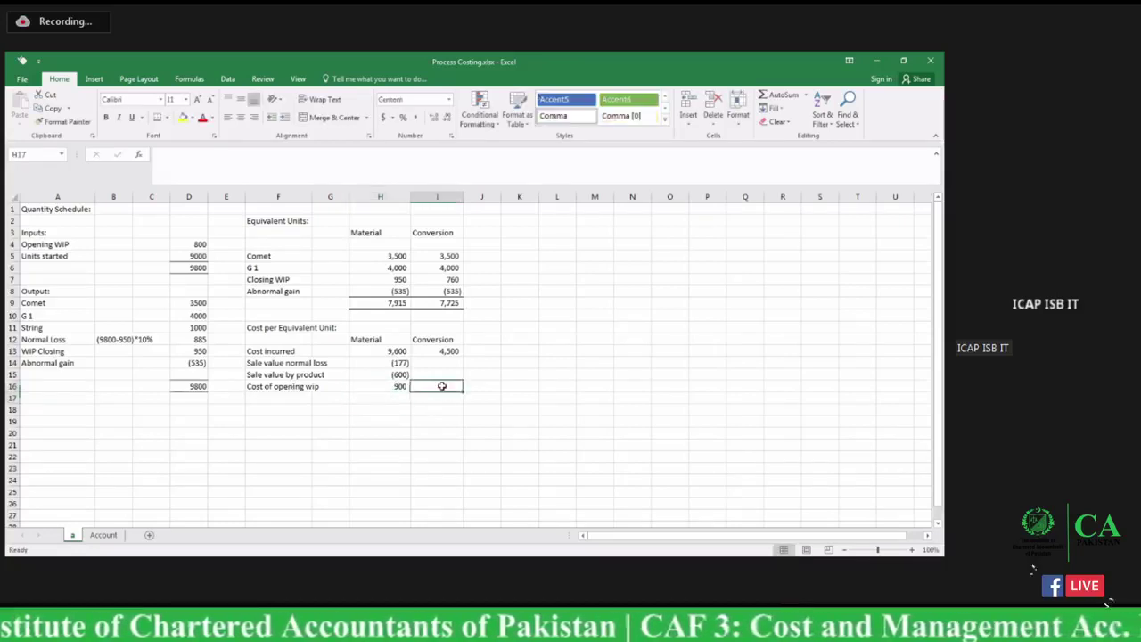
{"action": "type", "text": "="}
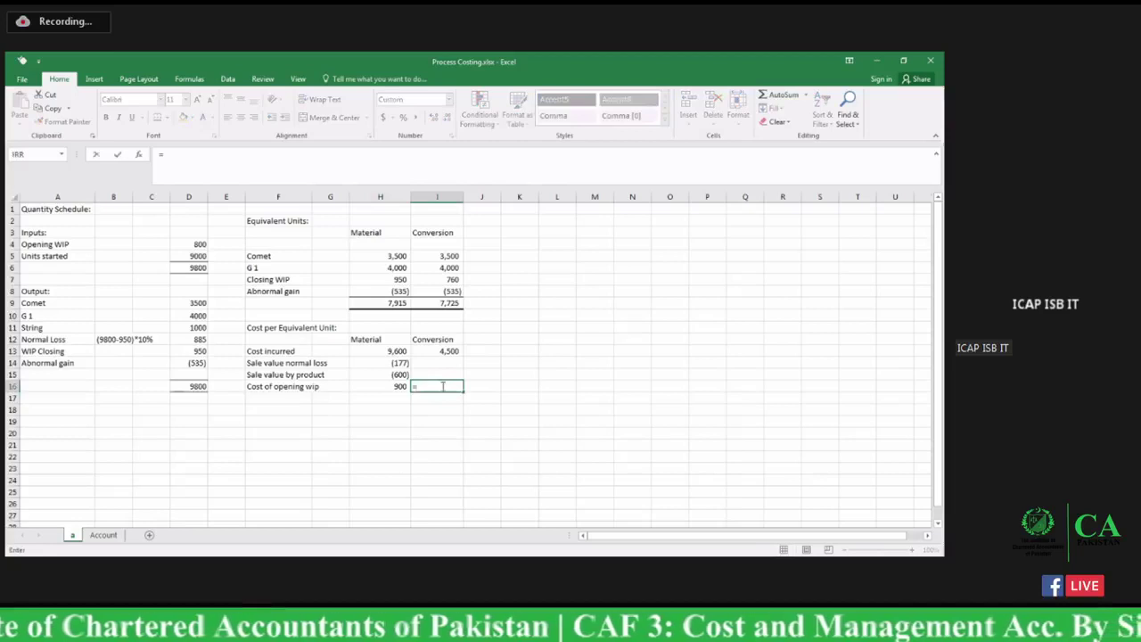
{"action": "type", "text": "1500-"}
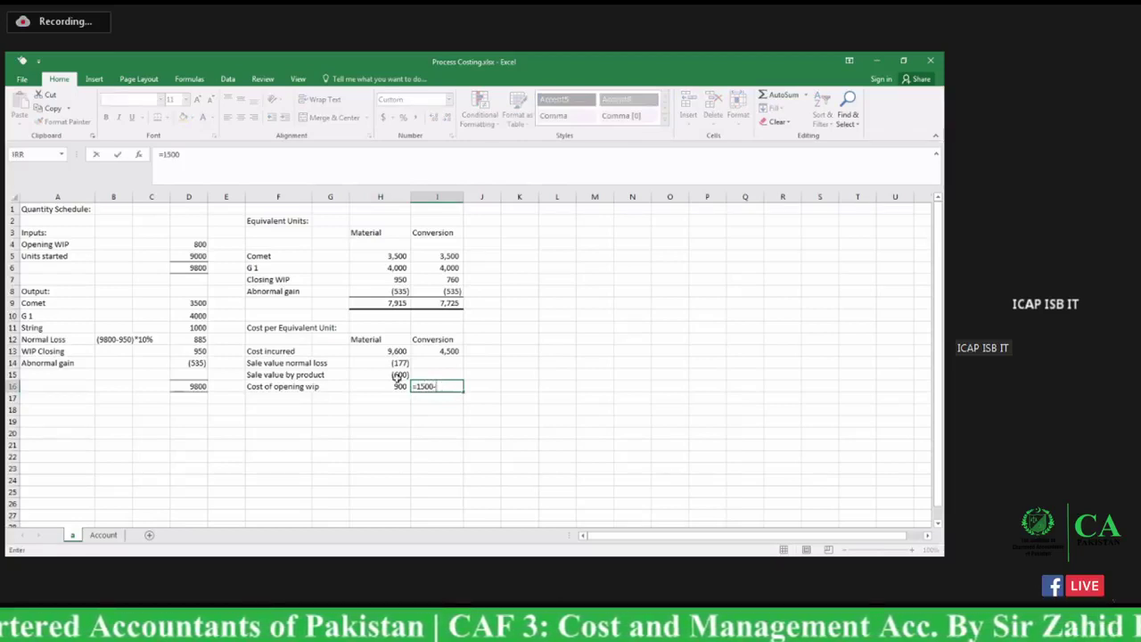
{"action": "left_click", "coordinate": [396, 381]}
{"action": "key", "text": "Return"}
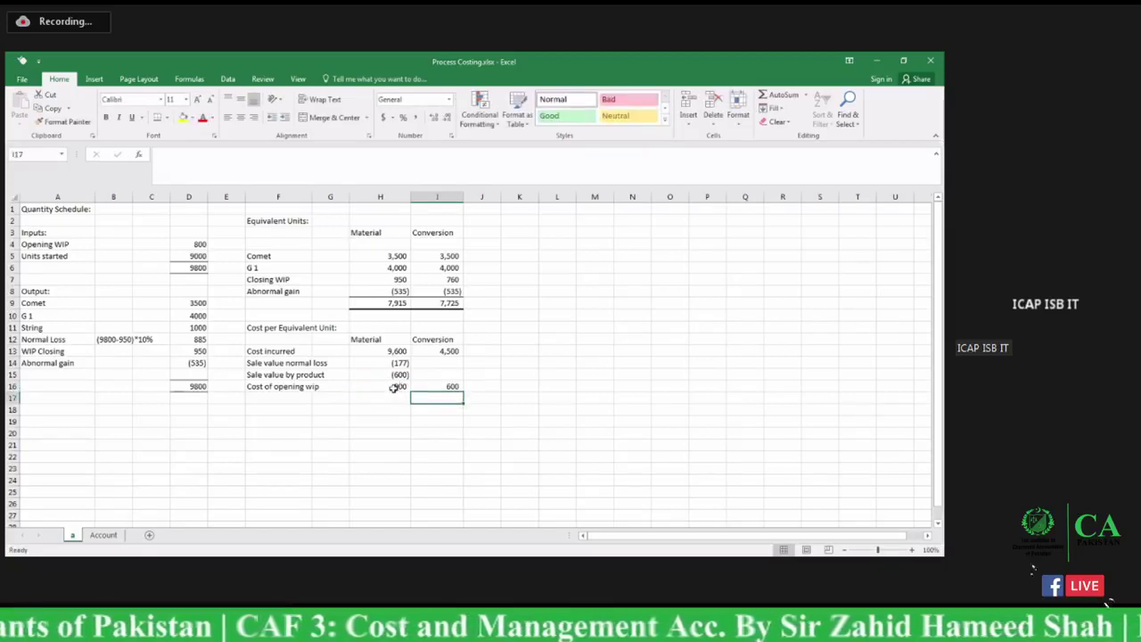
Step: Apply a thick bottom border to the opening WIP cost cells H16:I16
{"action": "left_click", "coordinate": [395, 386]}
{"action": "key", "text": "shift+Right"}
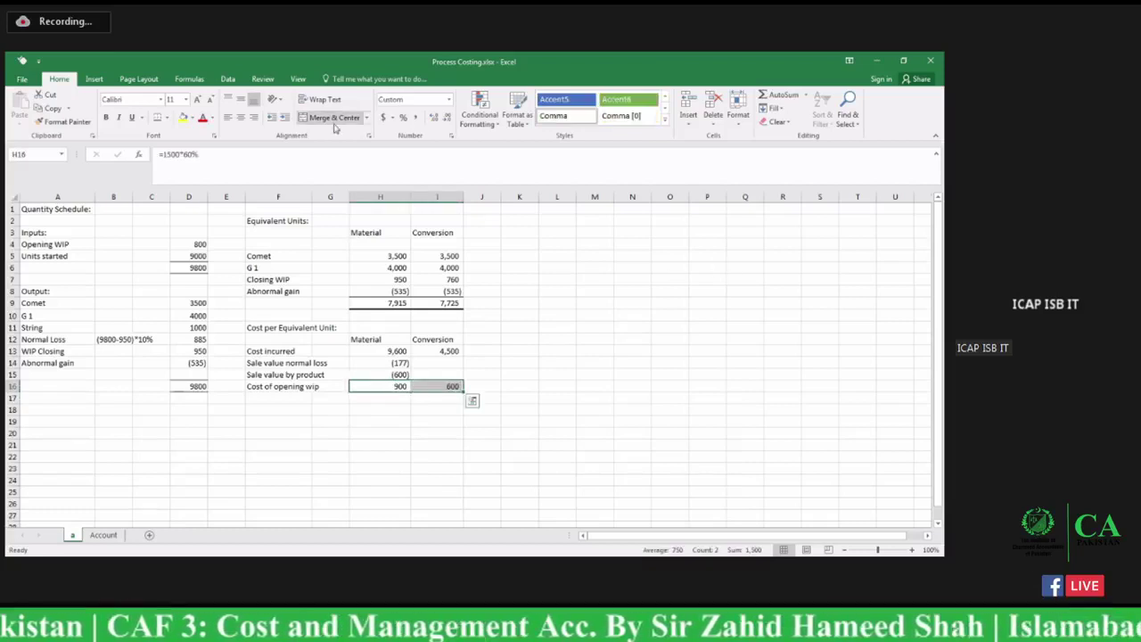
{"action": "left_click", "coordinate": [166, 118]}
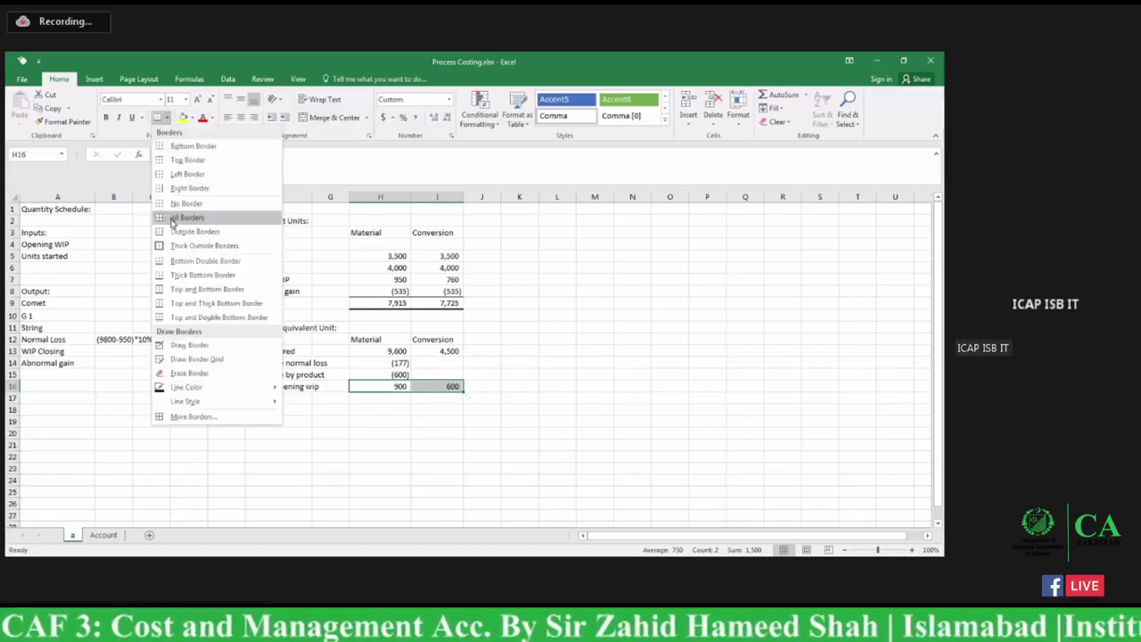
{"action": "left_click", "coordinate": [163, 276]}
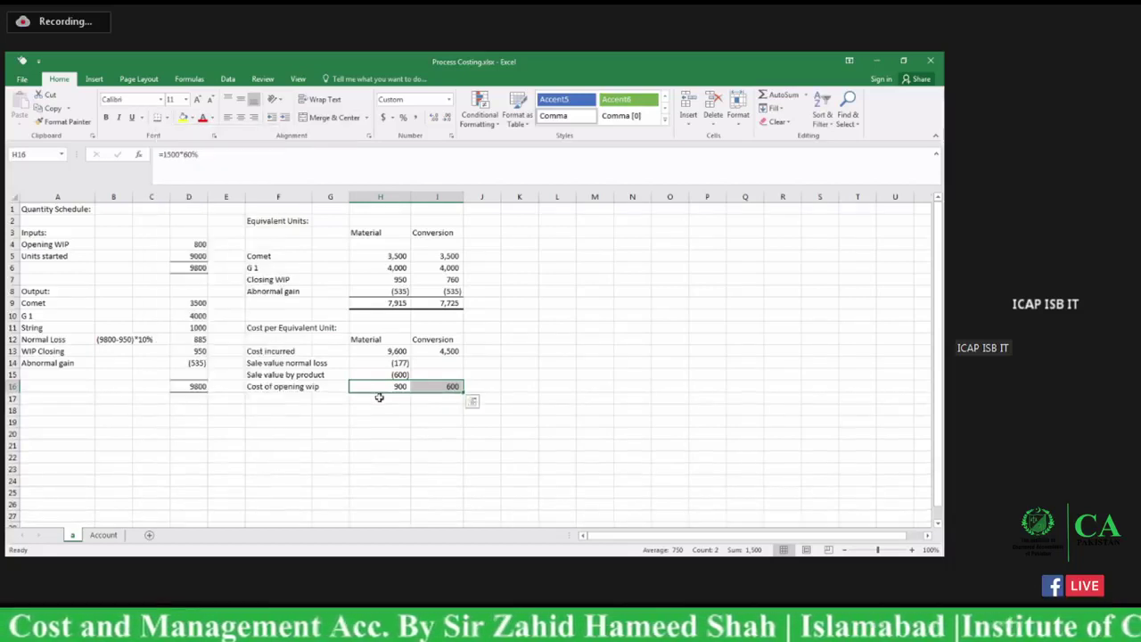
Step: Total the material costs in H17 with =SUM(H13:H16) and copy the formula across to the Conversion column in I17
{"action": "left_click", "coordinate": [379, 398]}
{"action": "left_click", "coordinate": [763, 96]}
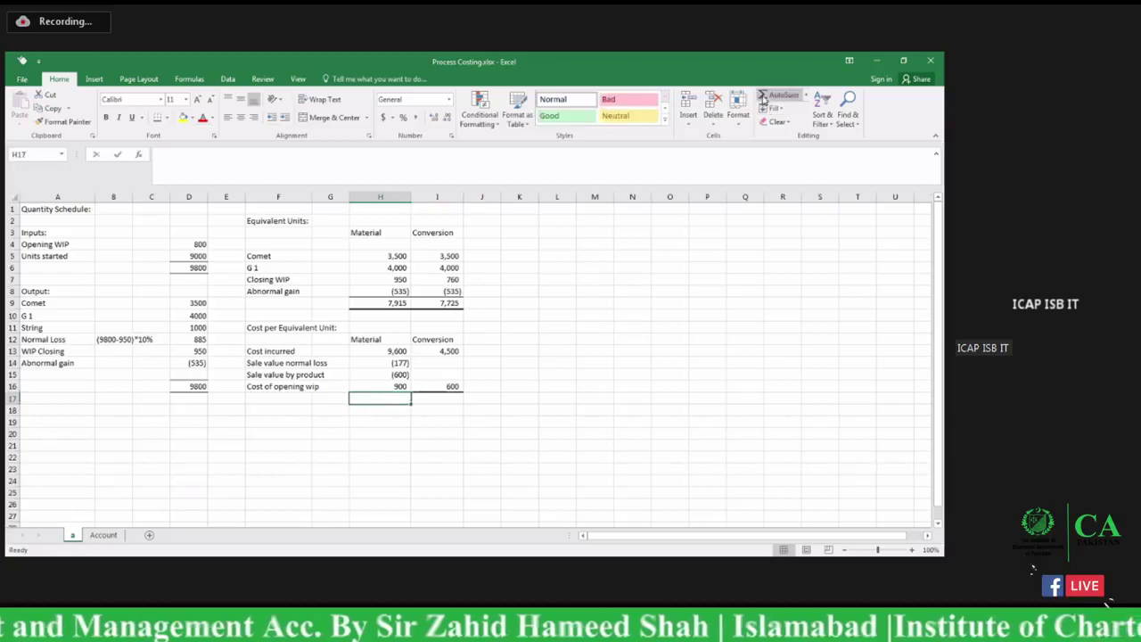
{"action": "left_click", "coordinate": [764, 97]}
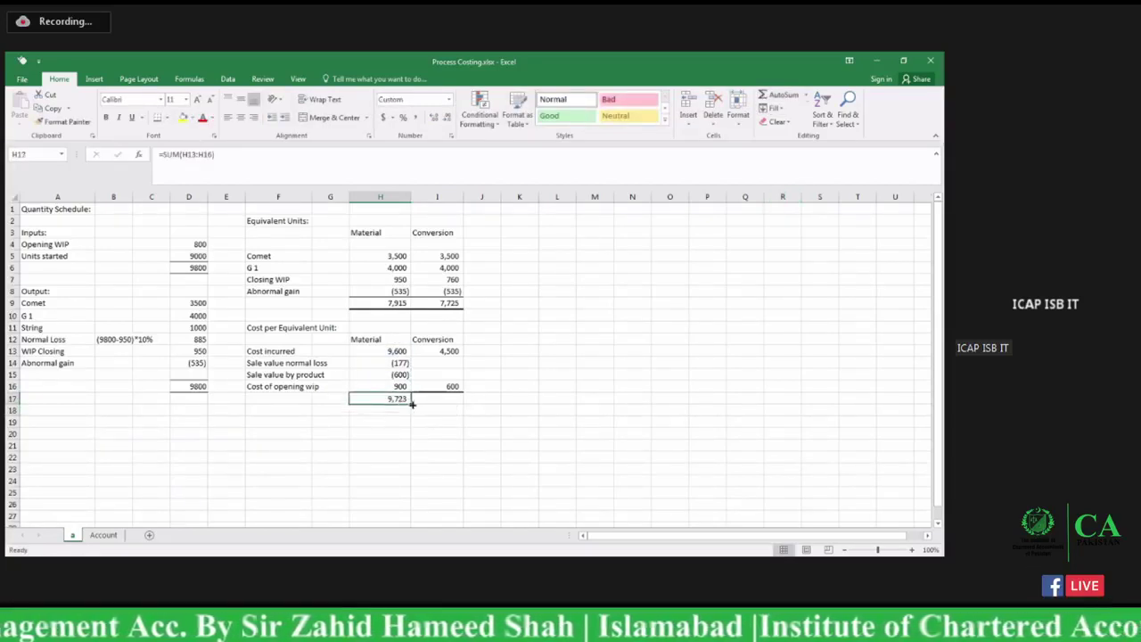
{"action": "left_click_drag", "start_coordinate": [416, 402], "coordinate": [445, 399]}
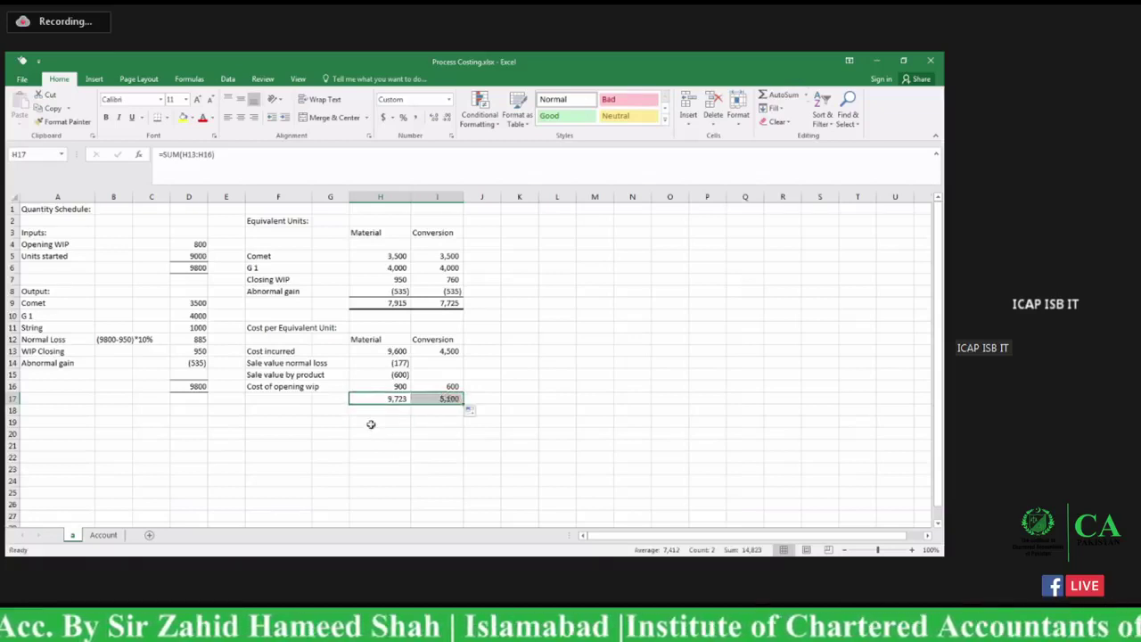
{"action": "left_click", "coordinate": [269, 409]}
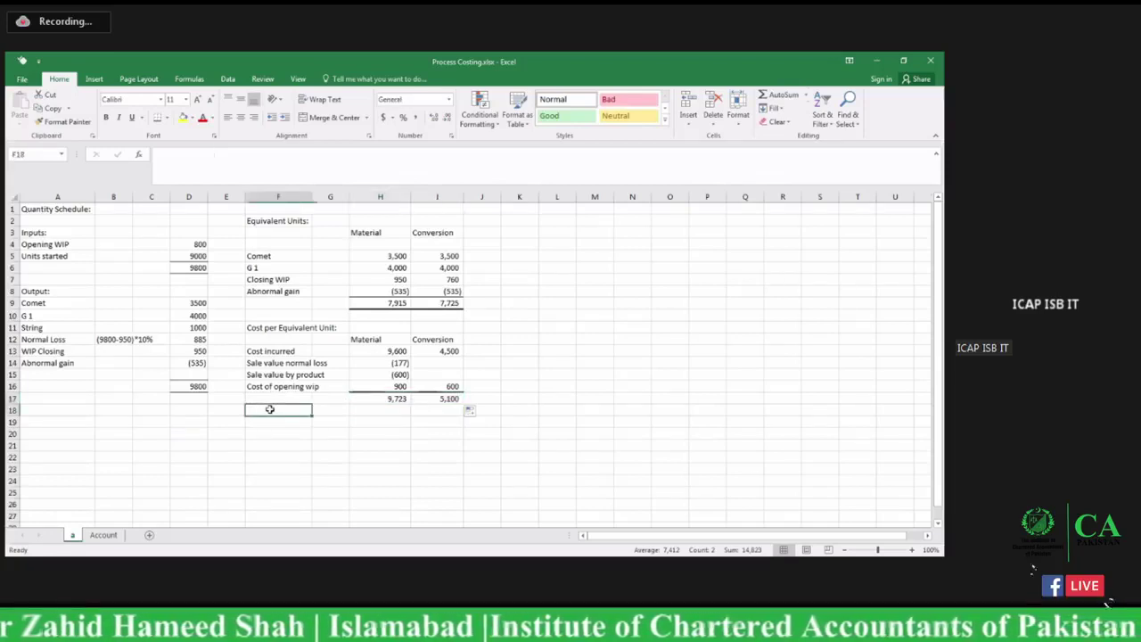
Step: Label cell F18 "Equivalent units" below the cost total row
{"action": "type", "text": "E"}
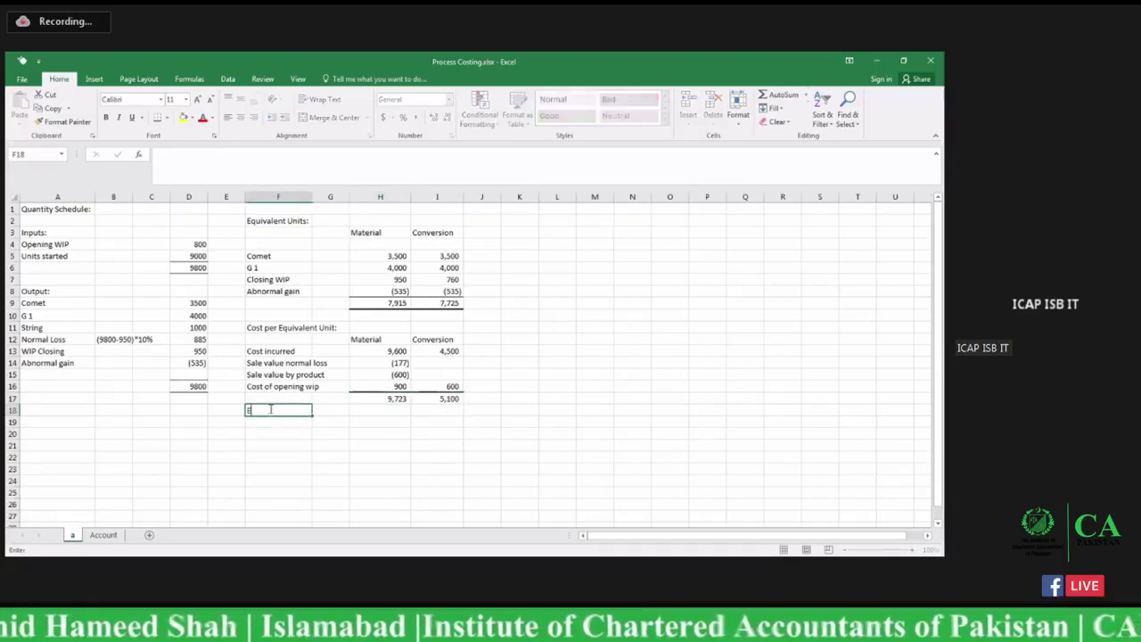
{"action": "type", "text": "quiva"}
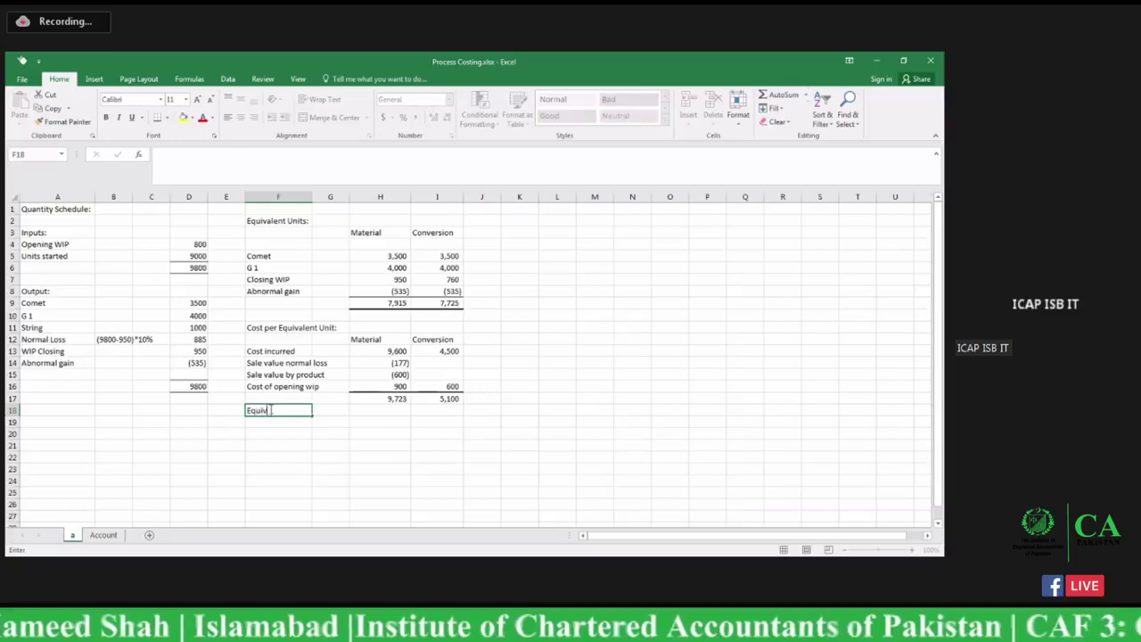
{"action": "type", "text": "t units"}
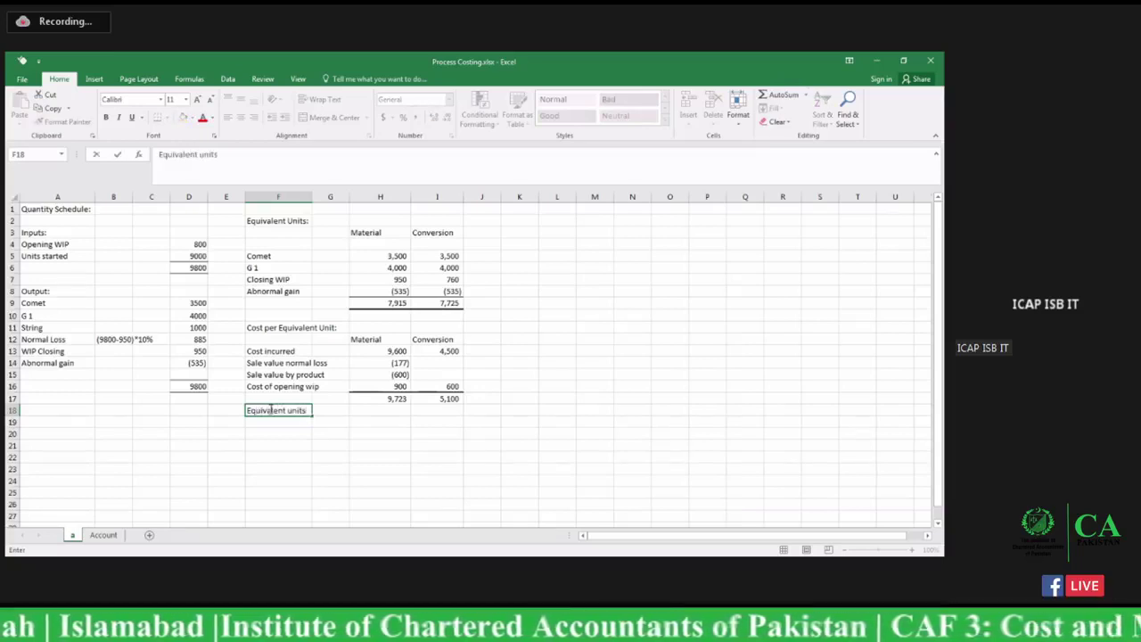
Step: Bring the equivalent unit totals into row 18 with =H9 in H18 for Material and =I9 in I18 for Conversion
{"action": "left_click", "coordinate": [387, 410]}
{"action": "type", "text": "="}
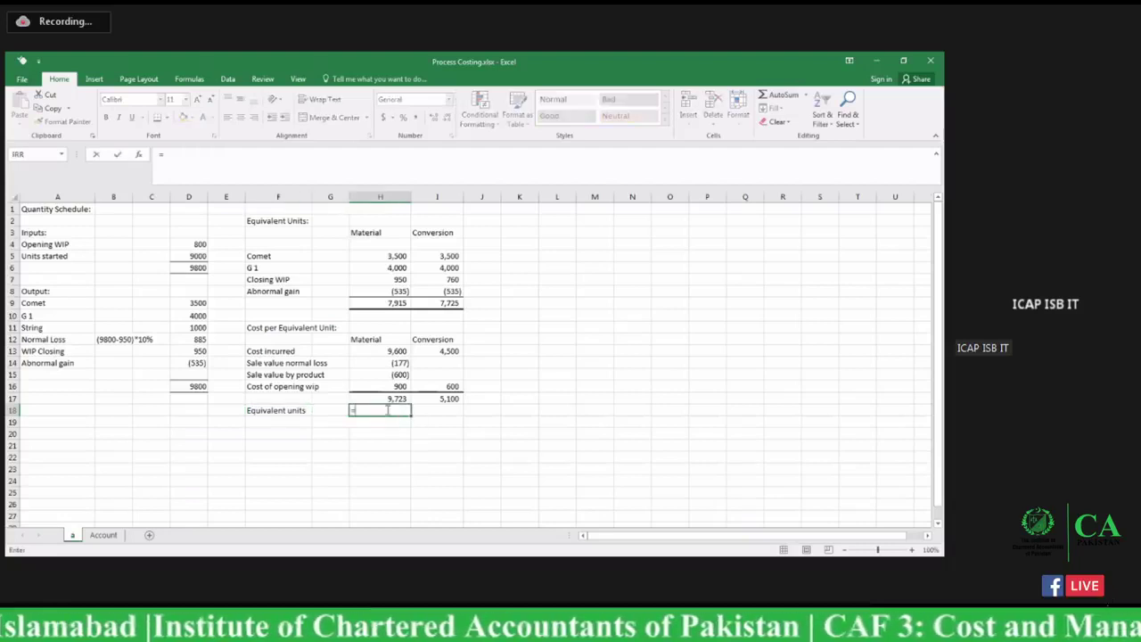
{"action": "left_click", "coordinate": [404, 303]}
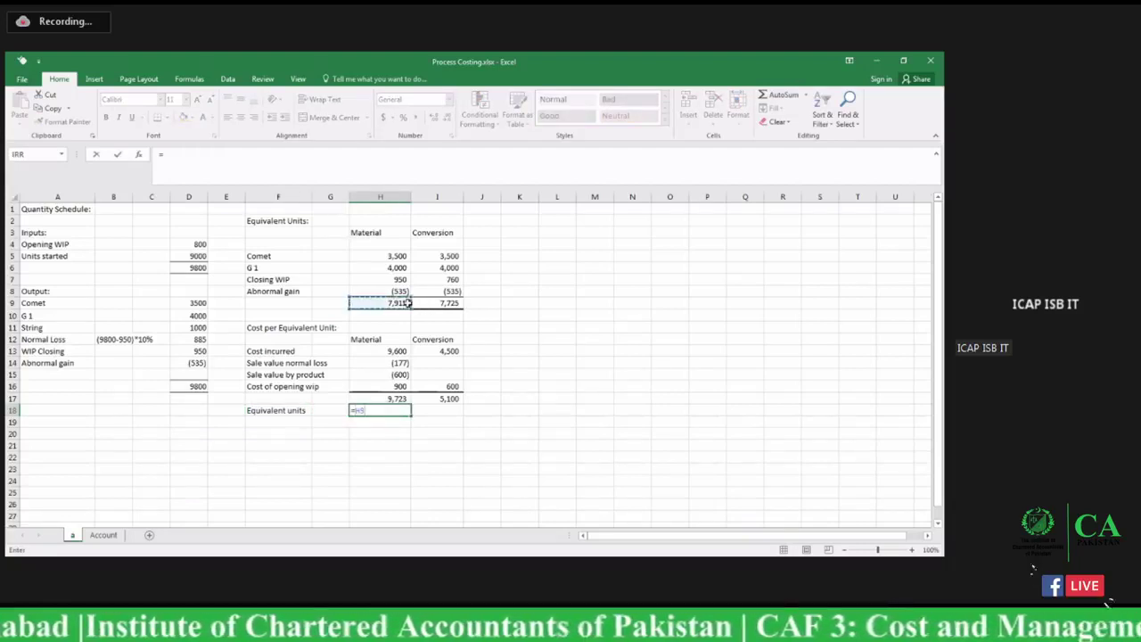
{"action": "key", "text": "Return"}
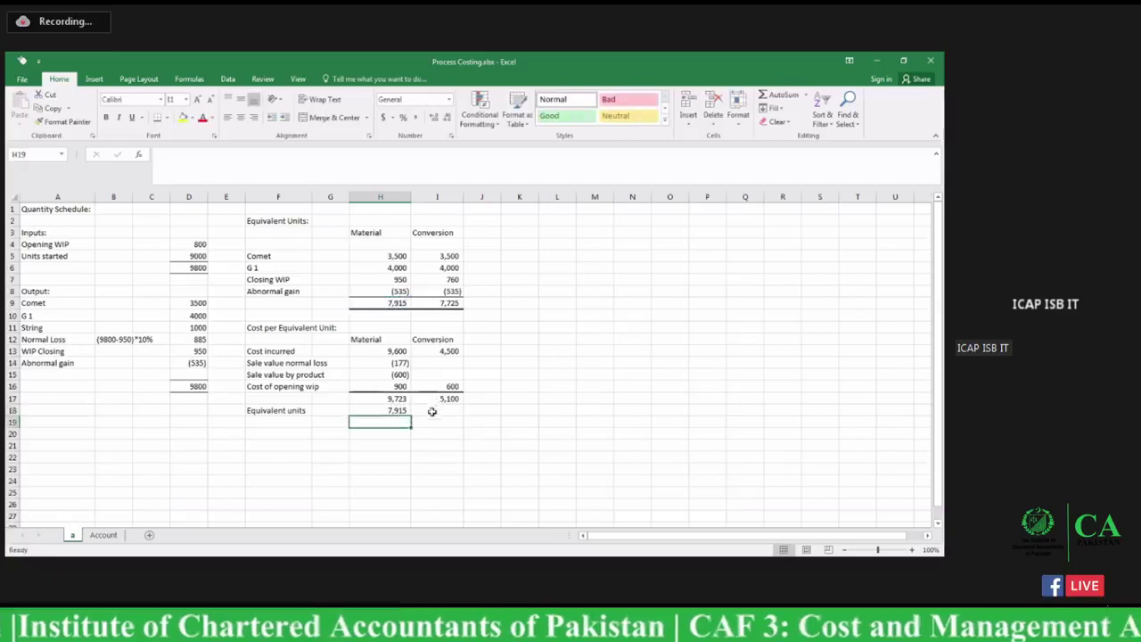
{"action": "left_click", "coordinate": [431, 411]}
{"action": "type", "text": "="}
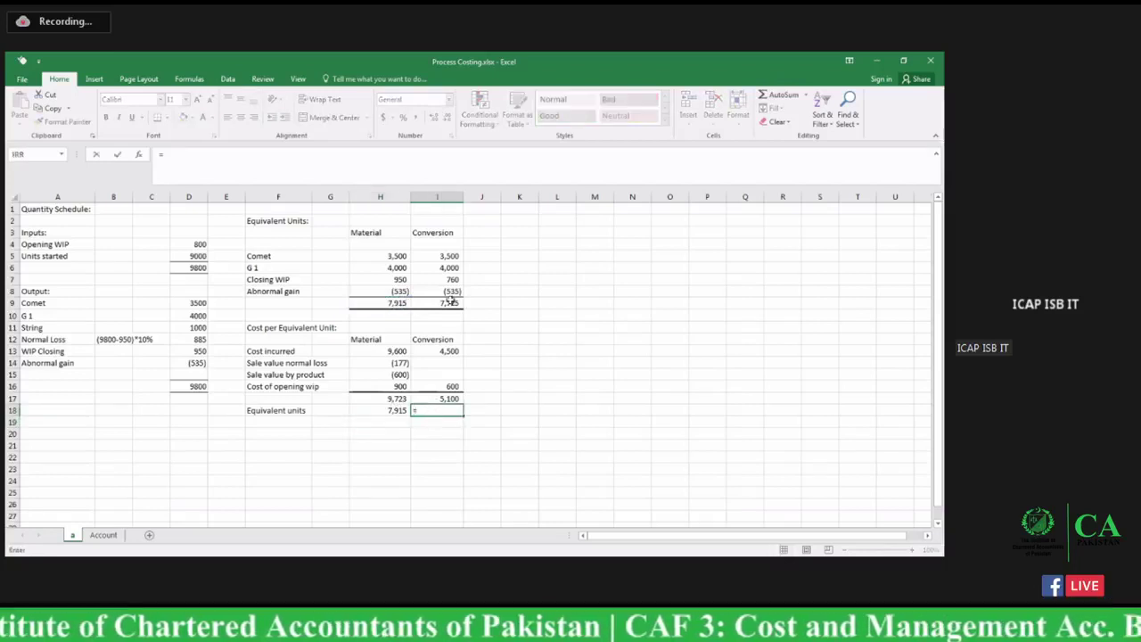
{"action": "left_click", "coordinate": [450, 303]}
{"action": "key", "text": "Return"}
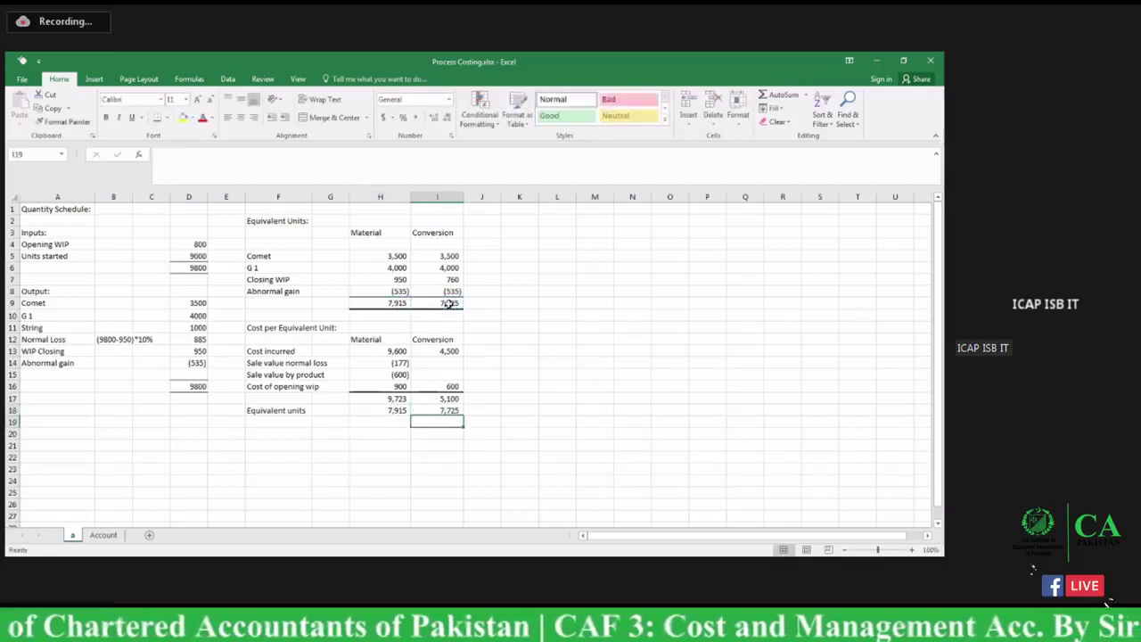
Step: Label F19 "ost per unit" and calculate the material cost per unit in H19 with =H17/H18
{"action": "left_click", "coordinate": [288, 422]}
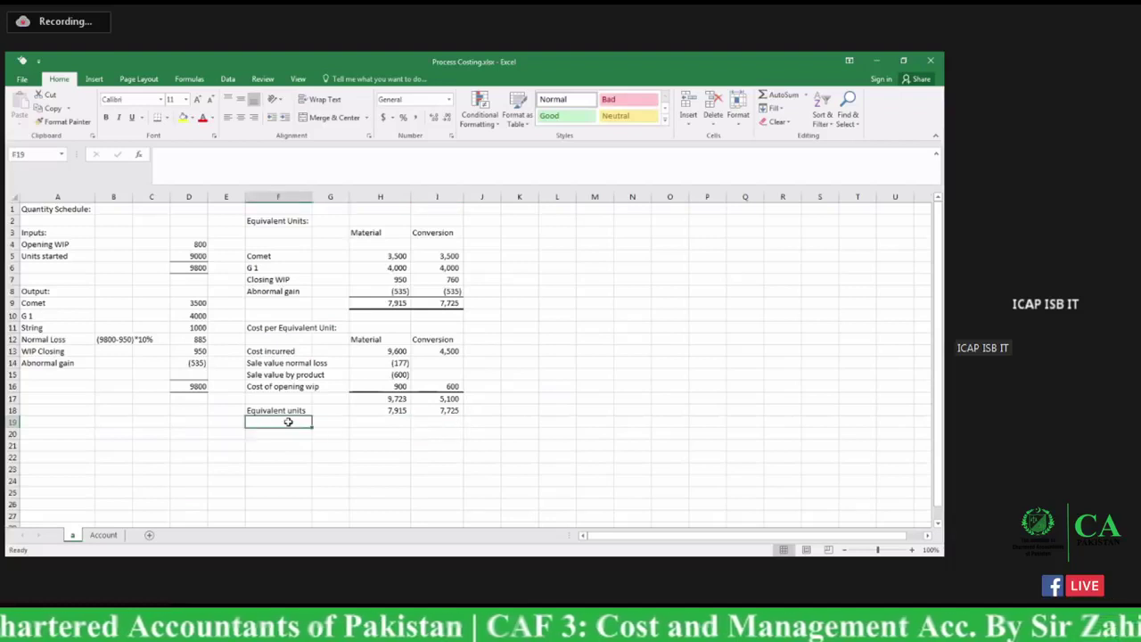
{"action": "type", "text": "ost"}
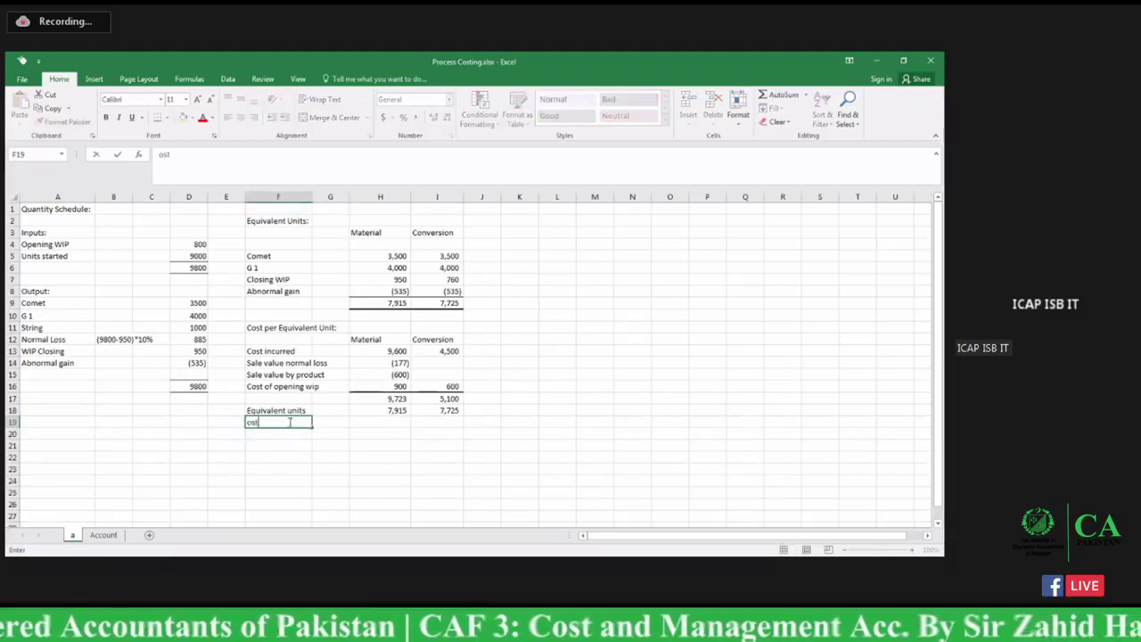
{"action": "type", "text": " per unit"}
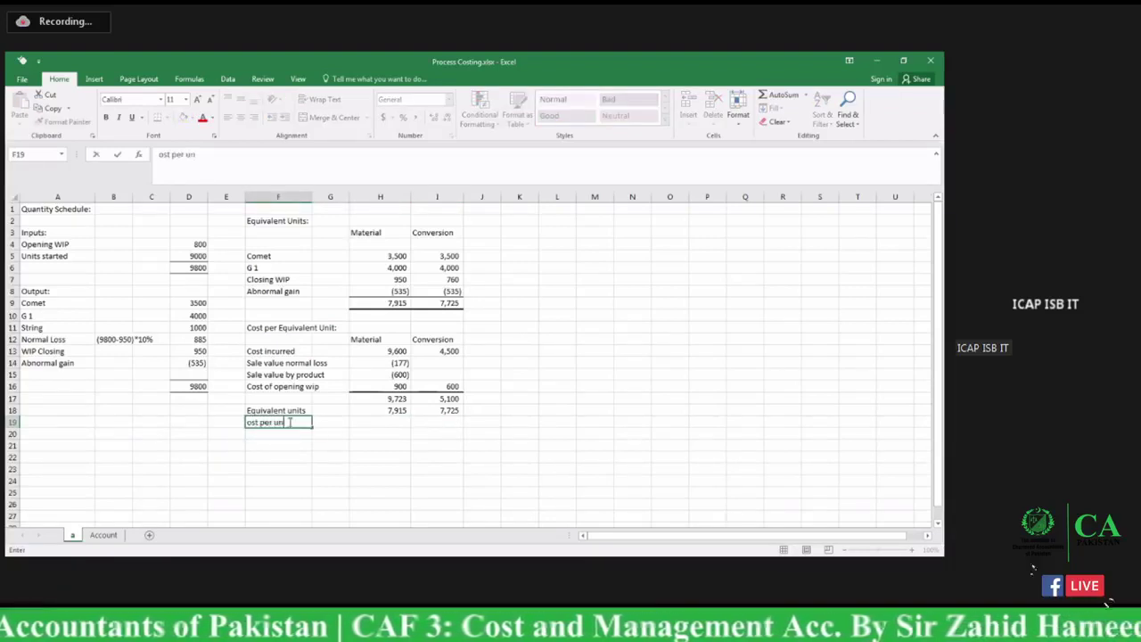
{"action": "left_click", "coordinate": [379, 422]}
{"action": "type", "text": "="}
{"action": "left_click", "coordinate": [380, 397]}
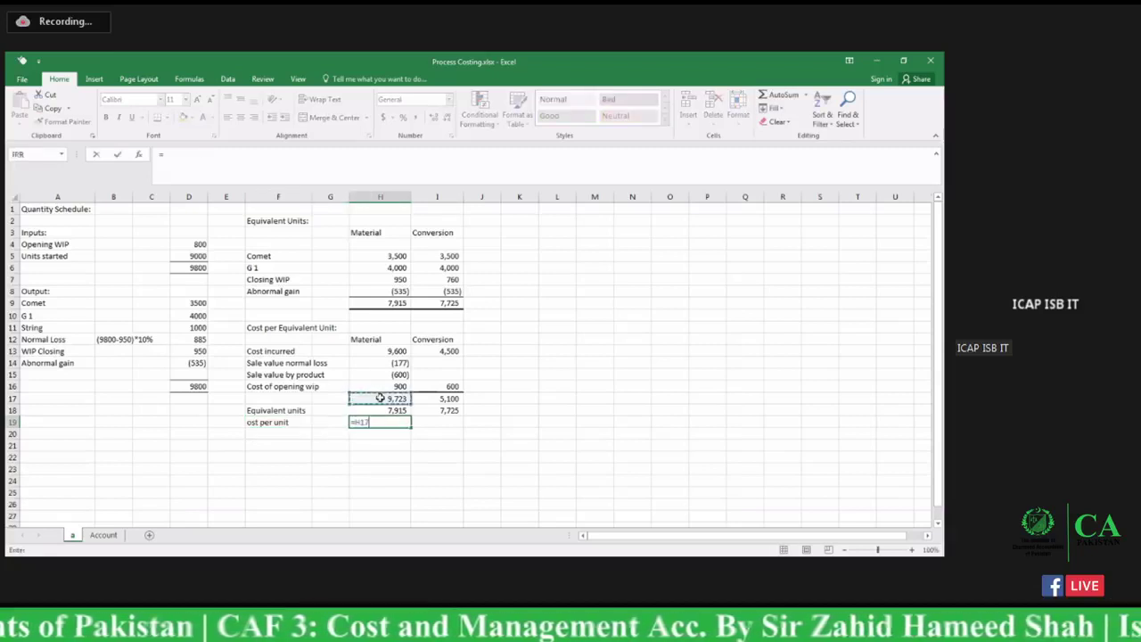
{"action": "type", "text": "/"}
{"action": "left_click", "coordinate": [378, 410]}
{"action": "key", "text": "Return"}
Step: Copy the H19 cost per unit formula across to I19 and format H19:I19 in the Comma style with two decimals
{"action": "left_click", "coordinate": [383, 423]}
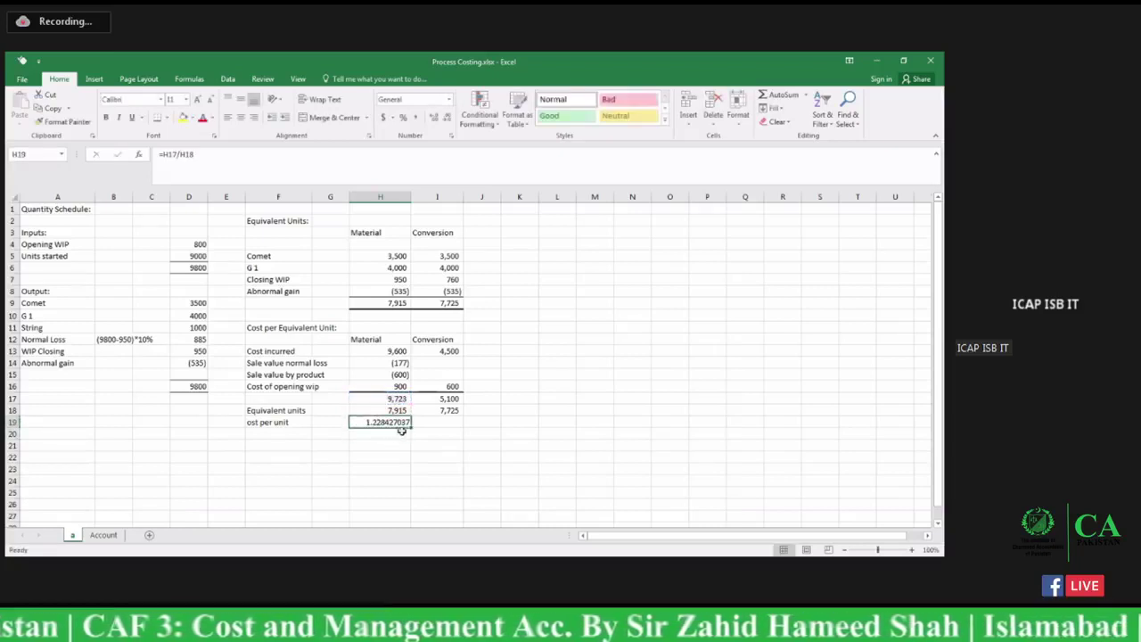
{"action": "mouse_move", "coordinate": [411, 425]}
{"action": "left_mouse_down"}
{"action": "mouse_move", "coordinate": [437, 425]}
{"action": "mouse_move", "coordinate": [412, 425]}
{"action": "left_mouse_up"}
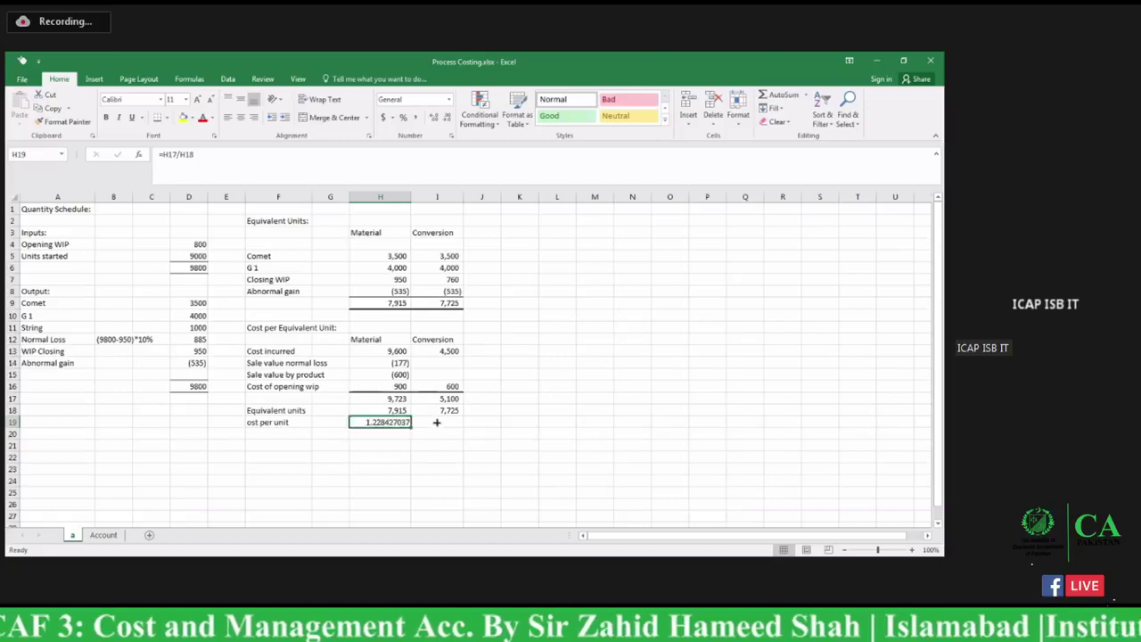
{"action": "left_click", "coordinate": [441, 425]}
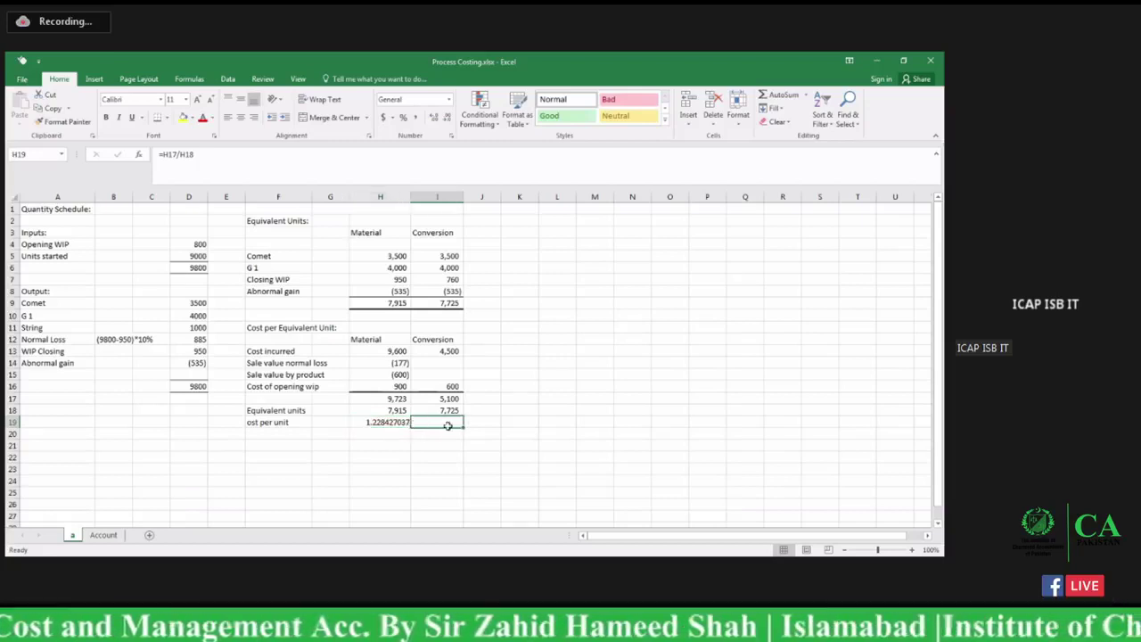
{"action": "left_click", "coordinate": [390, 425]}
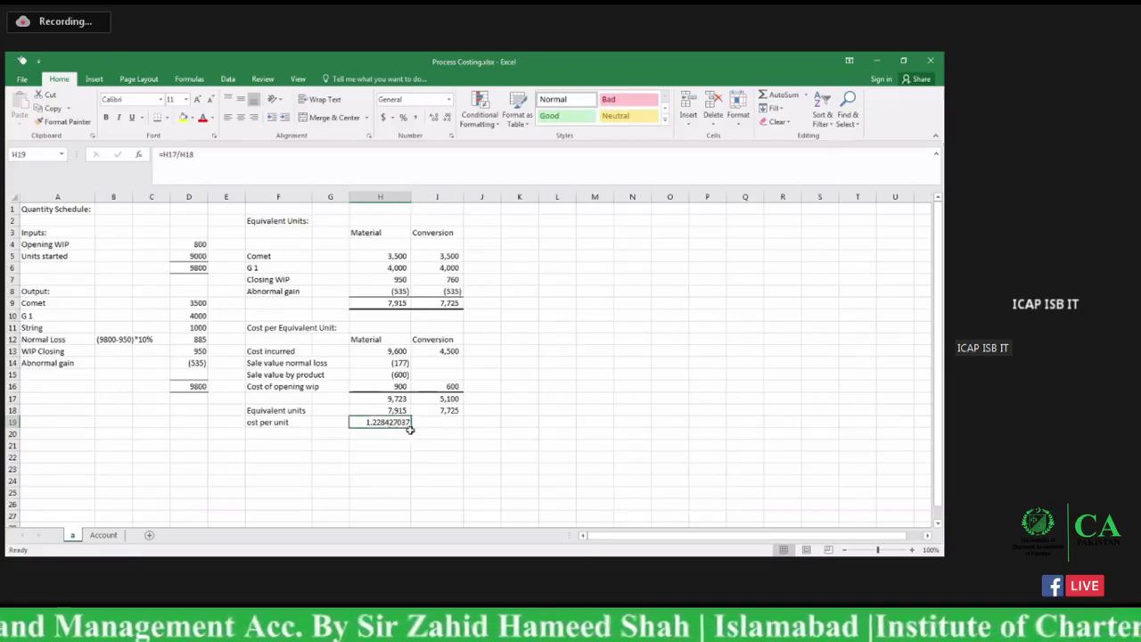
{"action": "left_click_drag", "start_coordinate": [412, 427], "coordinate": [439, 430]}
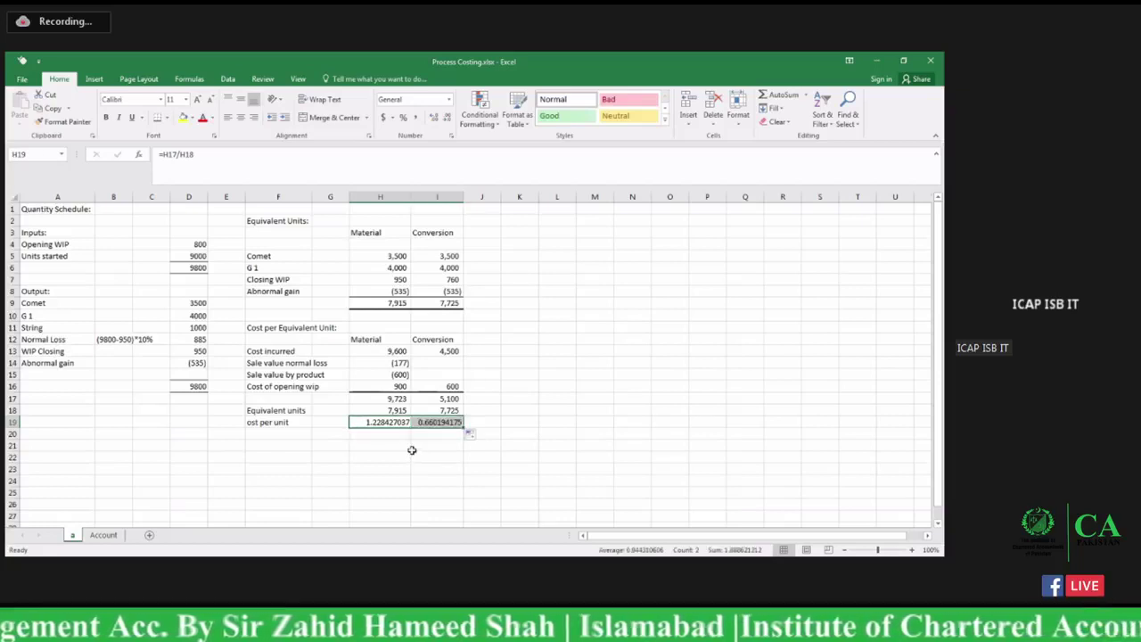
{"action": "left_click", "coordinate": [446, 117]}
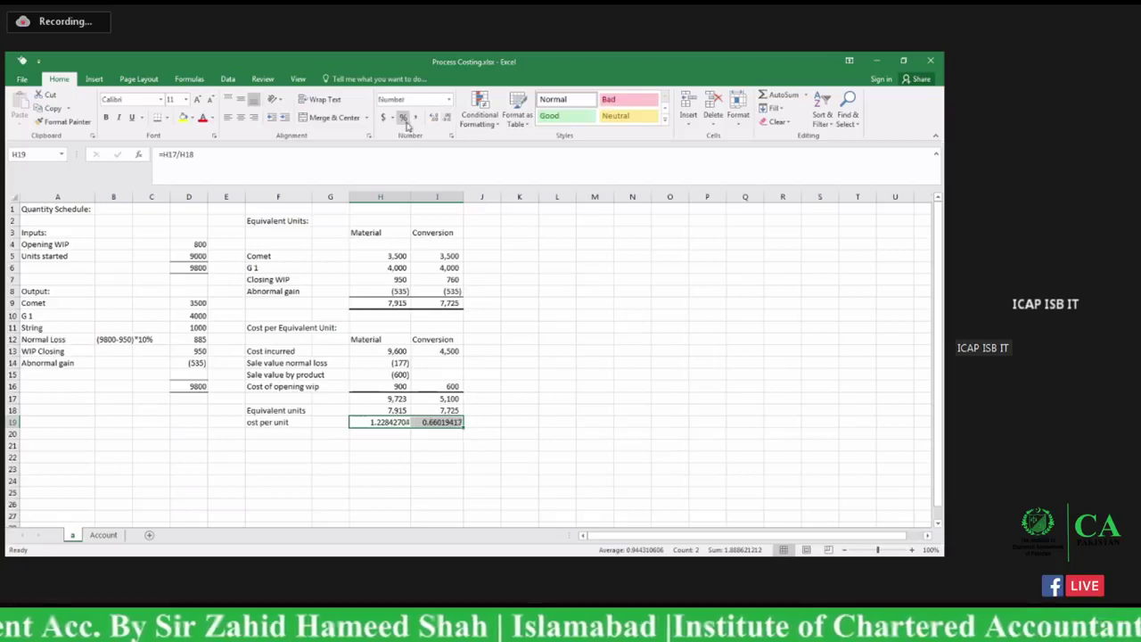
{"action": "left_click", "coordinate": [416, 121]}
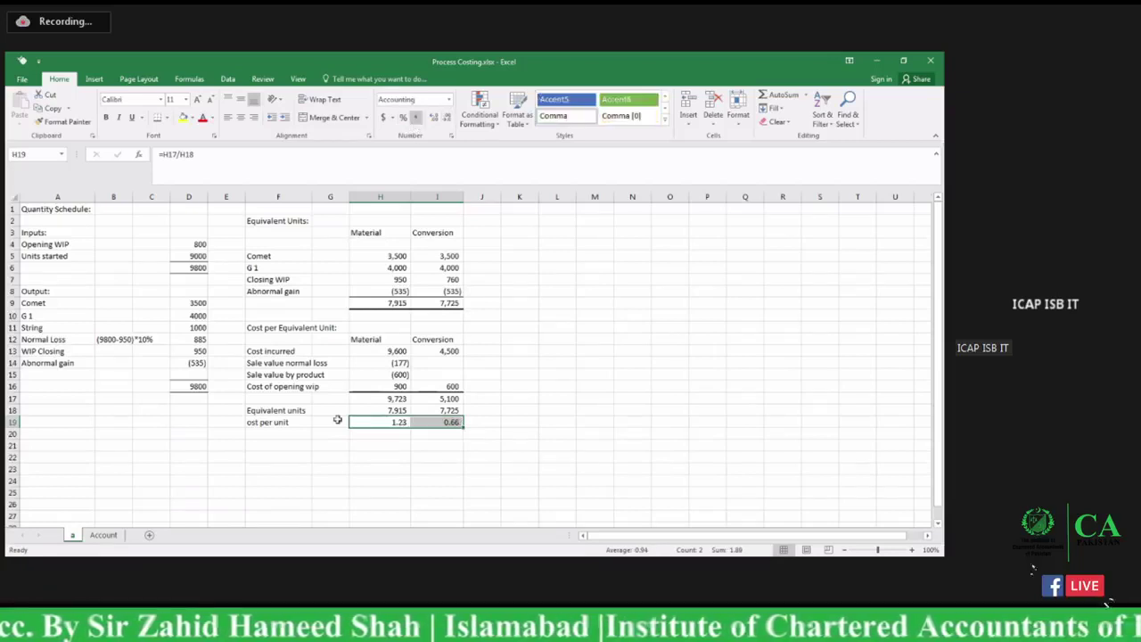
Step: Correct the label in F19 to "cost per unit"
{"action": "left_click", "coordinate": [264, 425]}
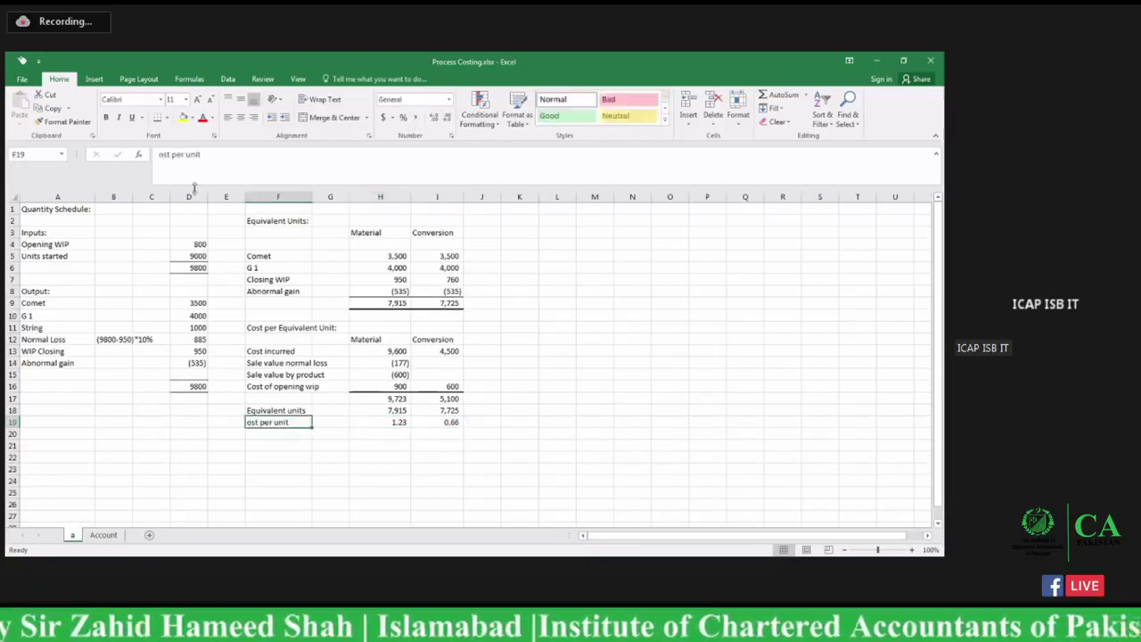
{"action": "left_click", "coordinate": [159, 154]}
{"action": "type", "text": "c"}
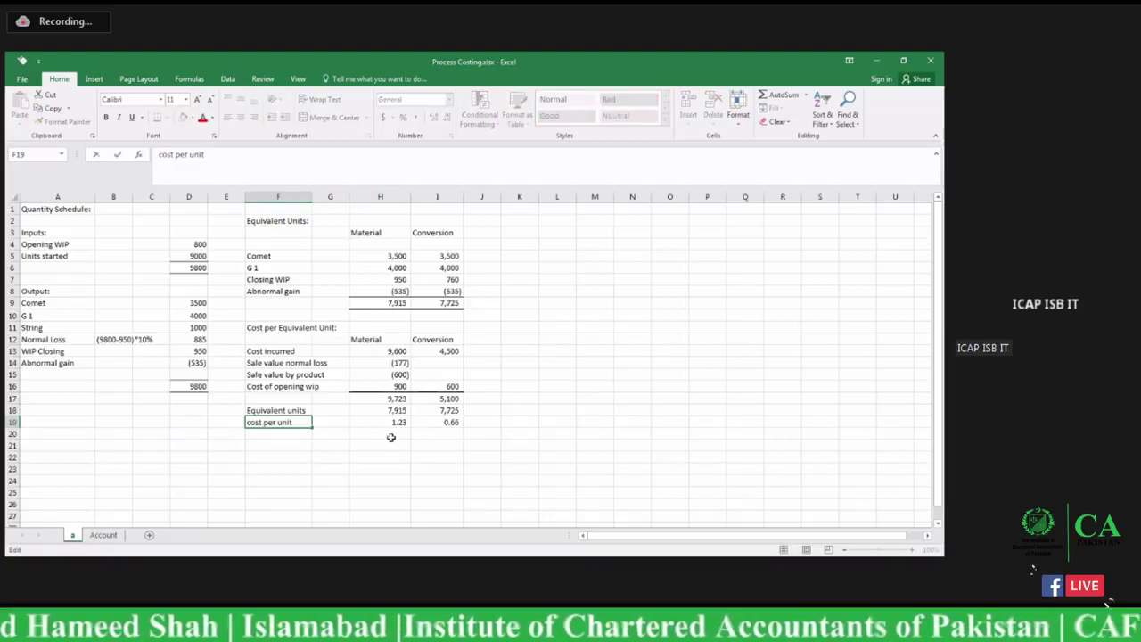
{"action": "left_click", "coordinate": [392, 432]}
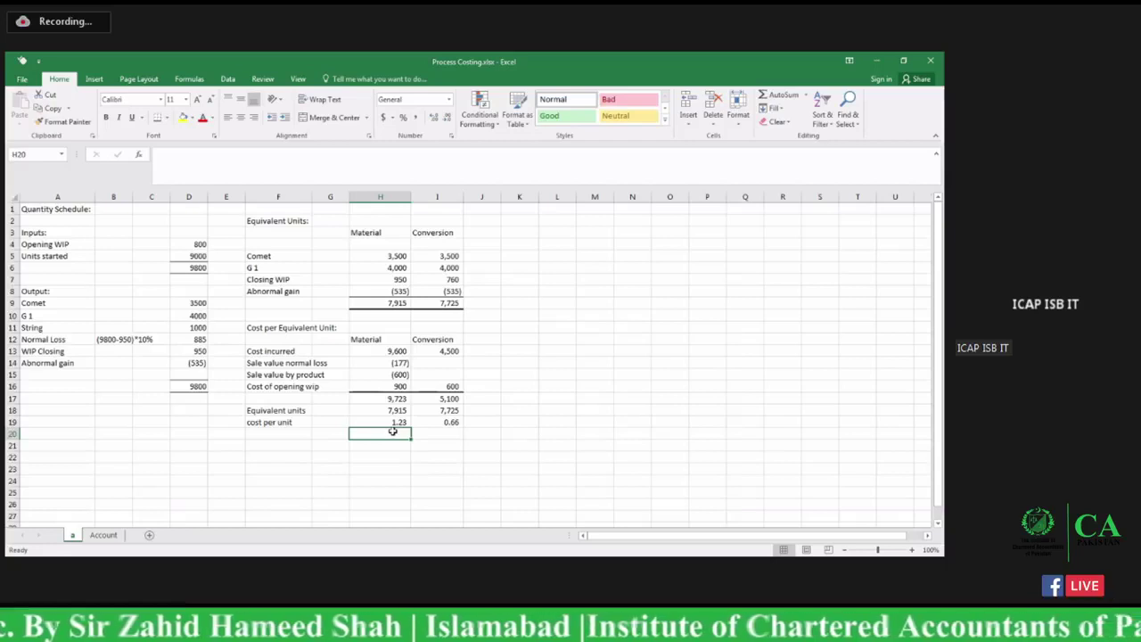
Step: Enter the product column headings "Comet" in M2 and "Gravity" in N2
{"action": "left_click", "coordinate": [593, 220]}
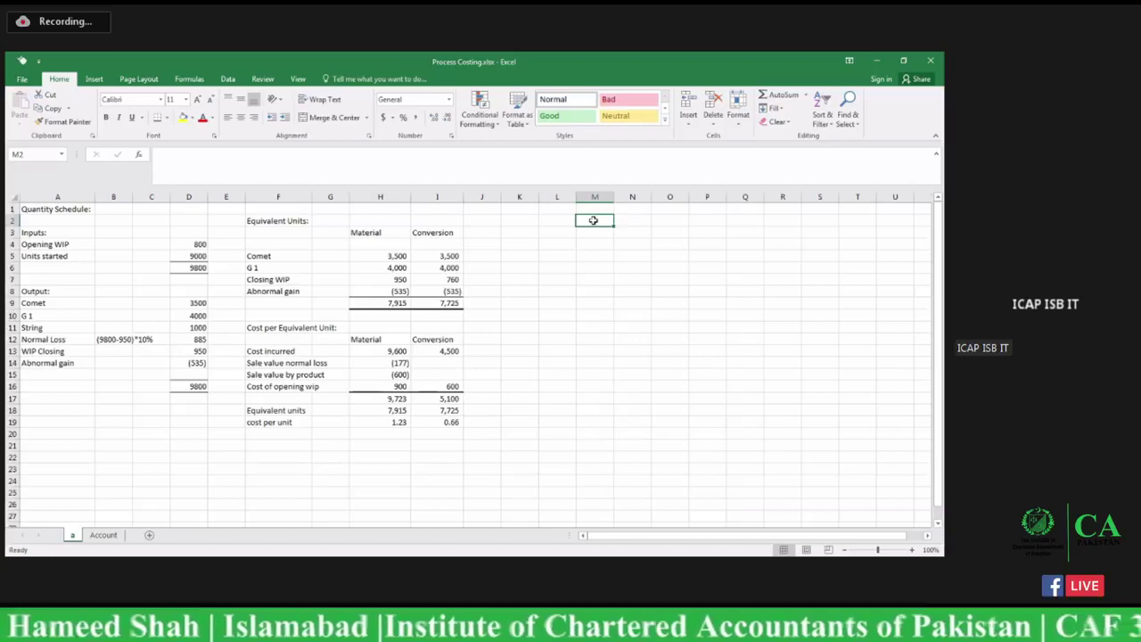
{"action": "type", "text": "Comet"}
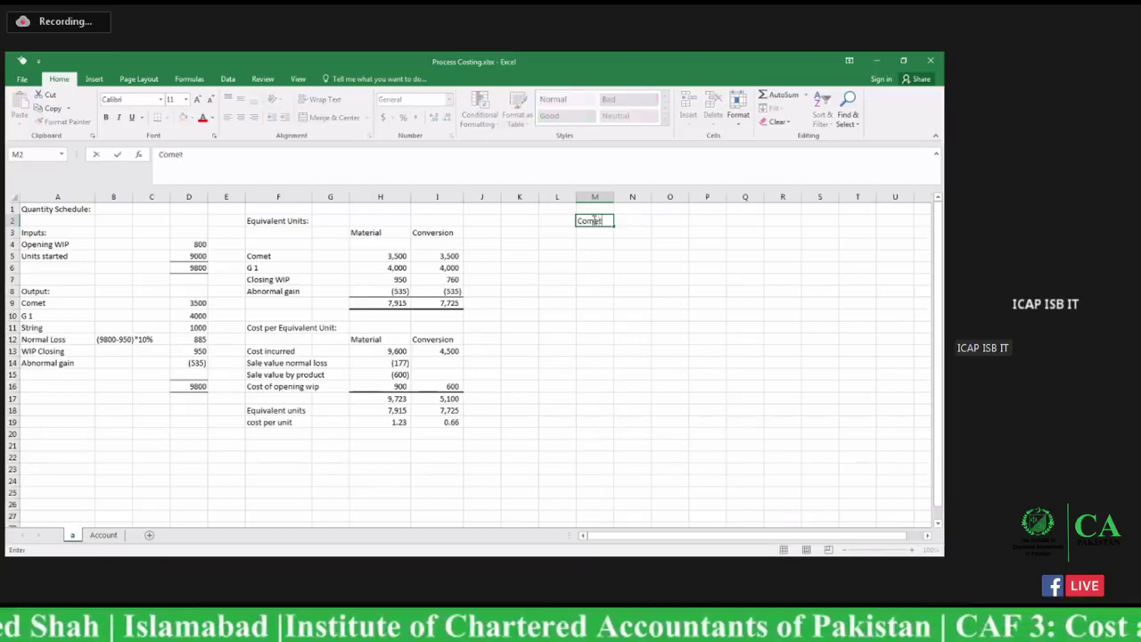
{"action": "key", "text": "Tab"}
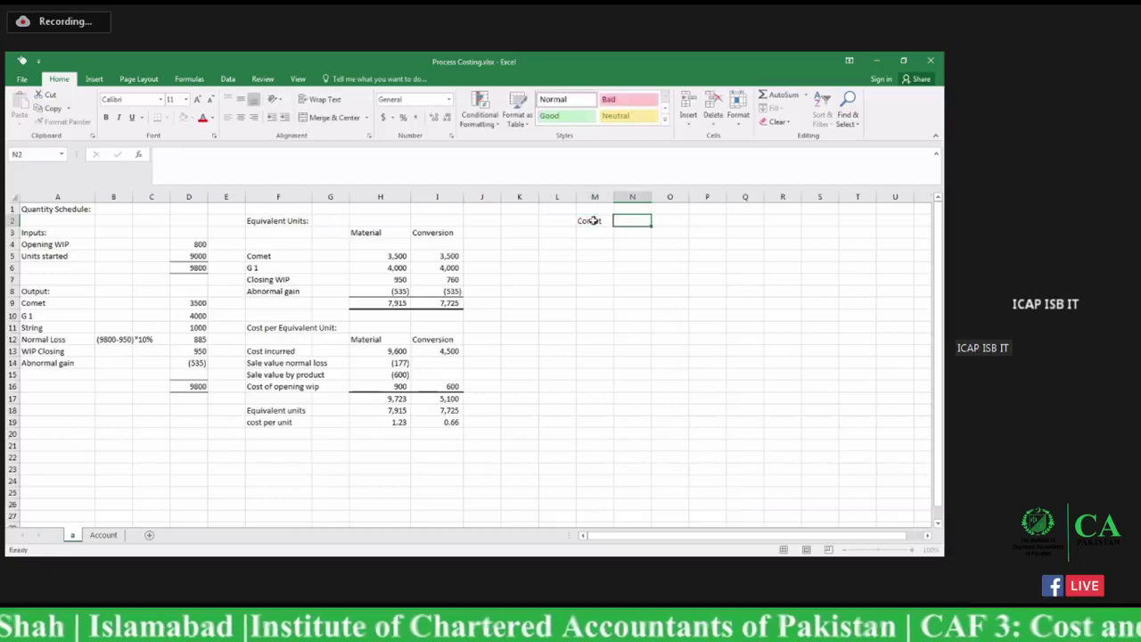
{"action": "type", "text": "Grav"}
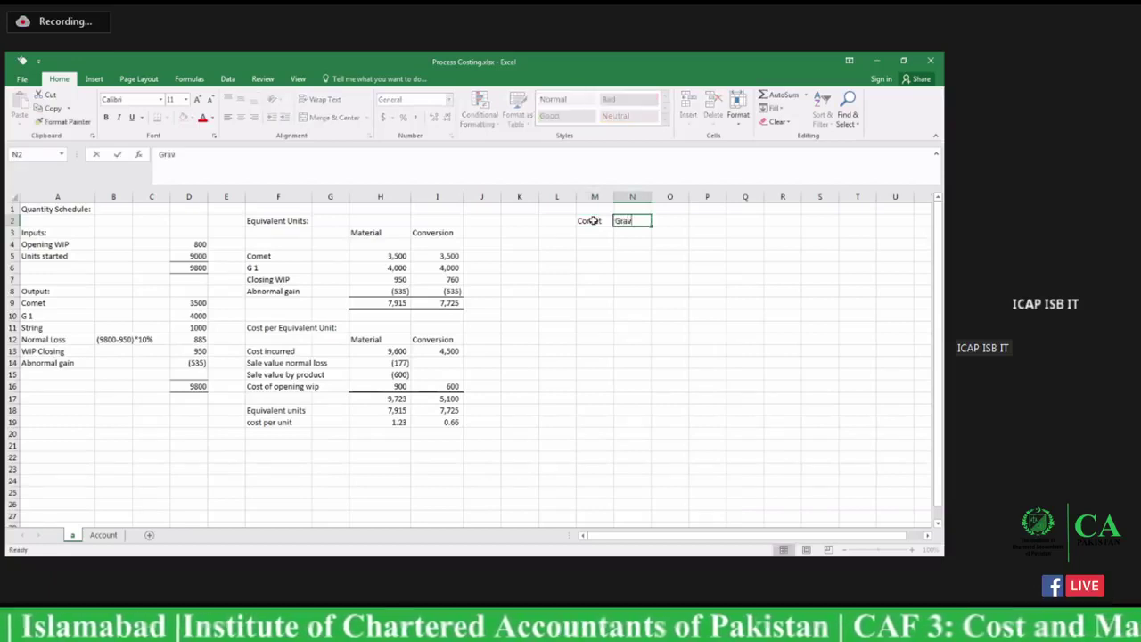
{"action": "type", "text": "ity"}
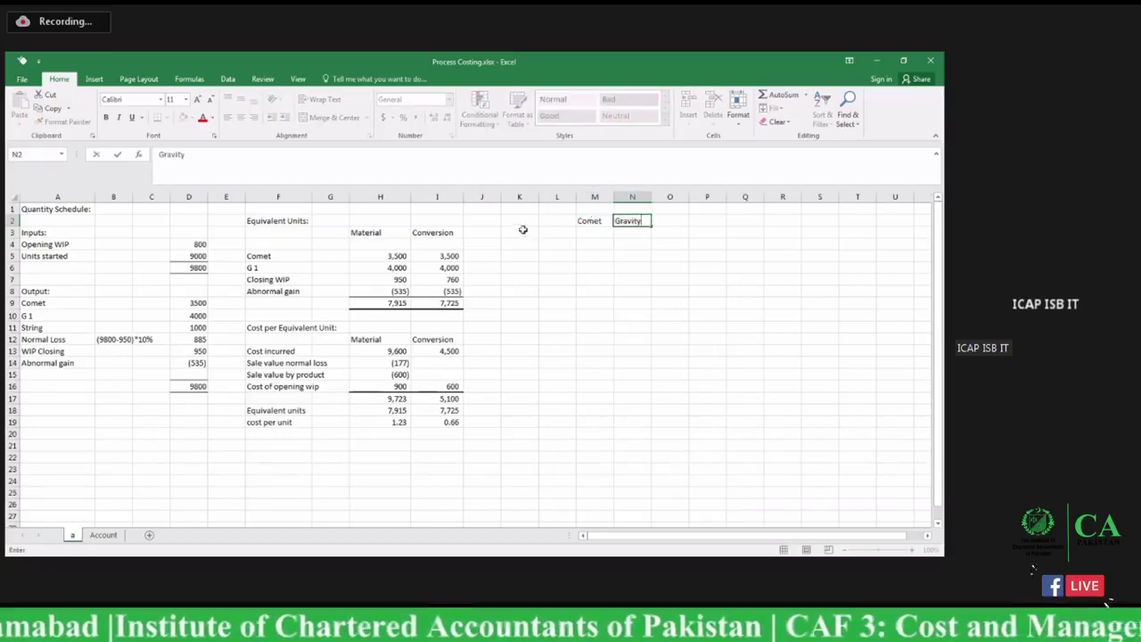
Step: Enter the heading "Process A Cost:" in K3 and the row label "Materials" in K4
{"action": "left_click", "coordinate": [511, 232]}
{"action": "type", "text": "P"}
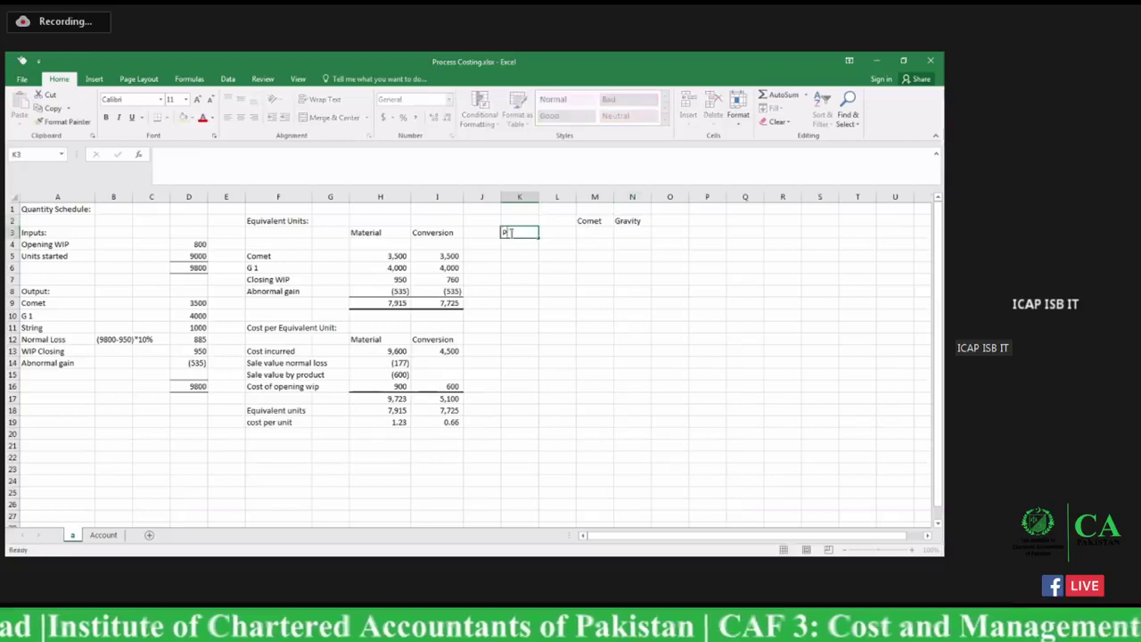
{"action": "type", "text": "rocess A Cos"}
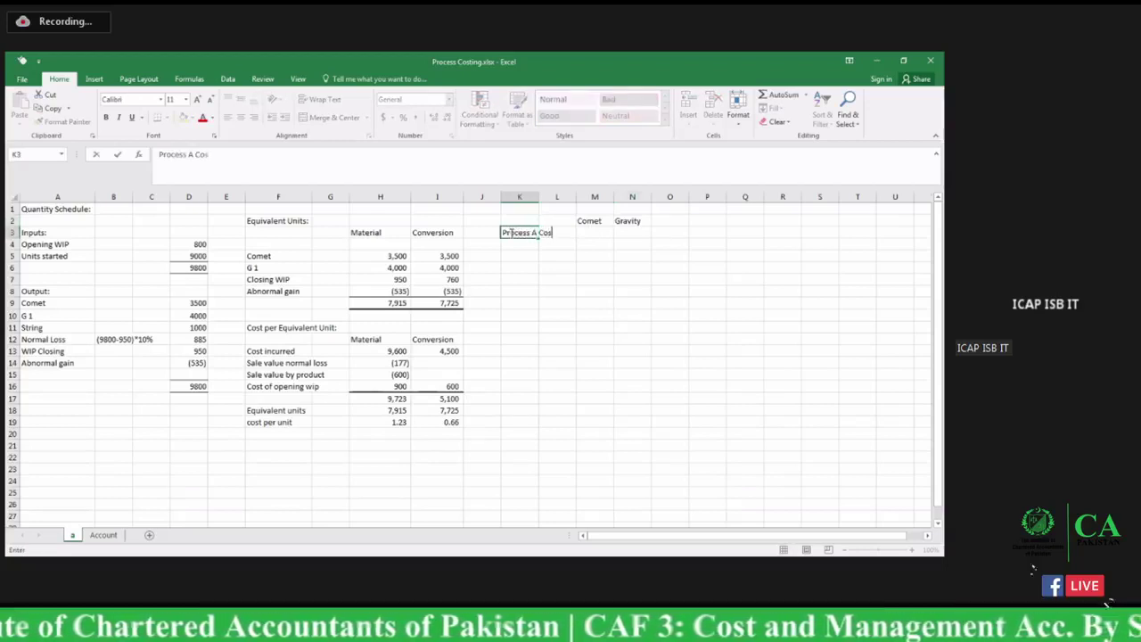
{"action": "type", "text": "t:"}
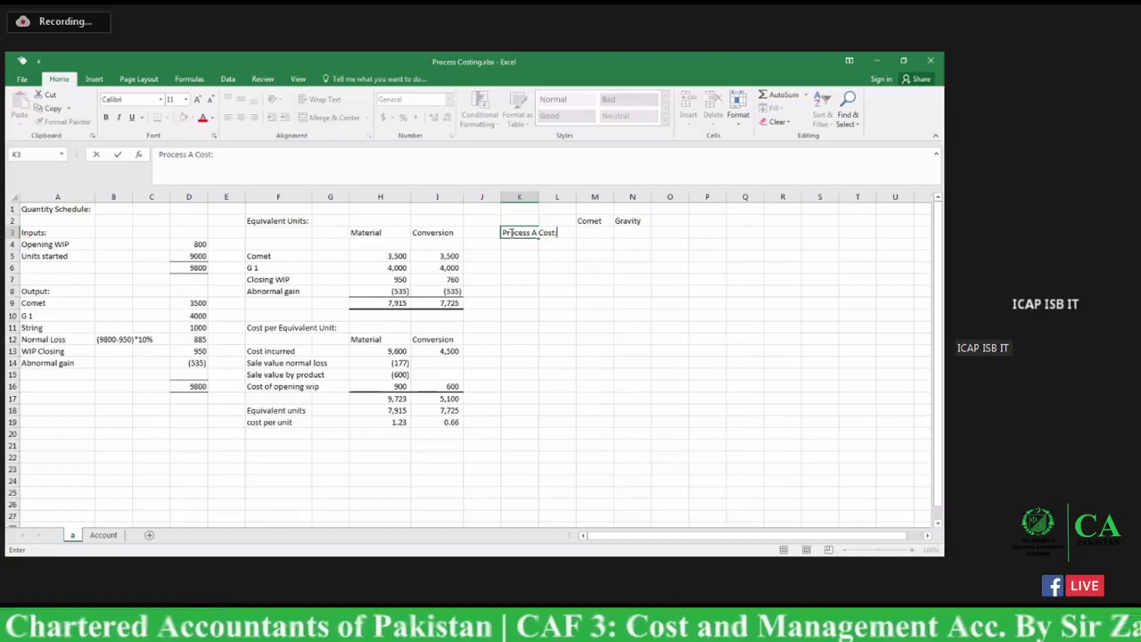
{"action": "left_click", "coordinate": [529, 244]}
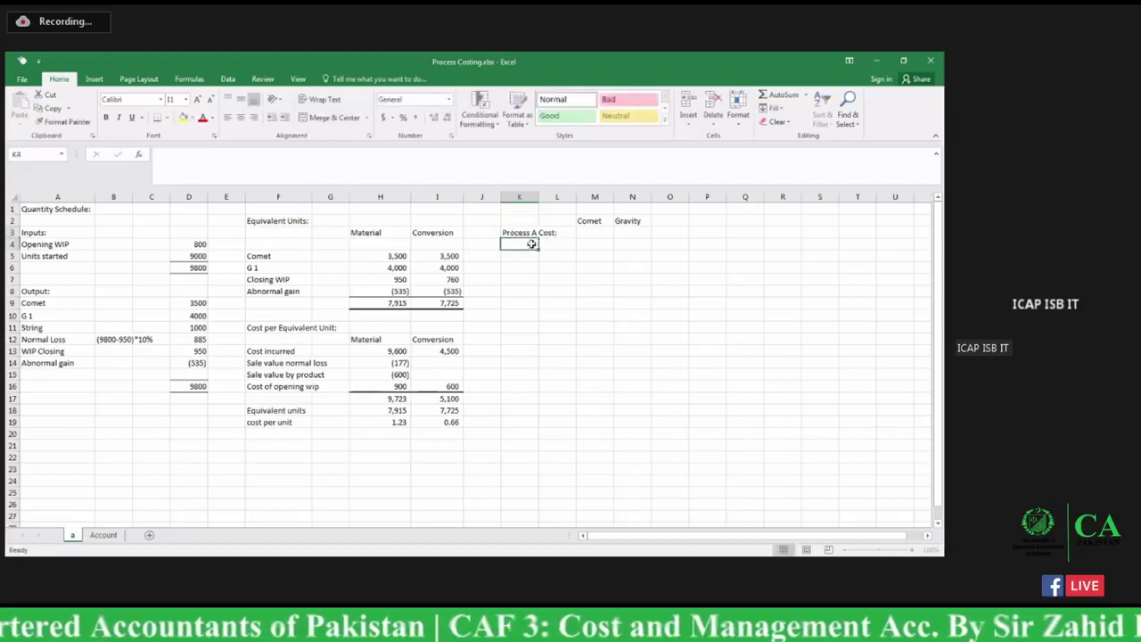
{"action": "type", "text": "Material"}
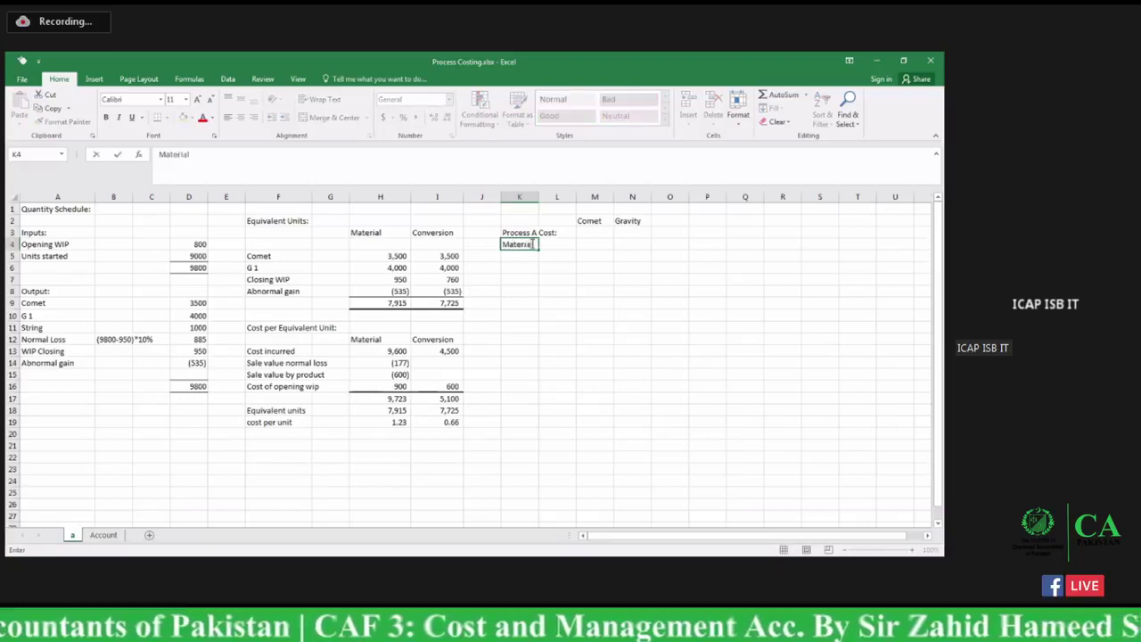
Step: Link Comet's materials cost in M4 to the material cost per unit in H19
{"action": "key", "text": "Tab"}
{"action": "key", "text": "Right"}
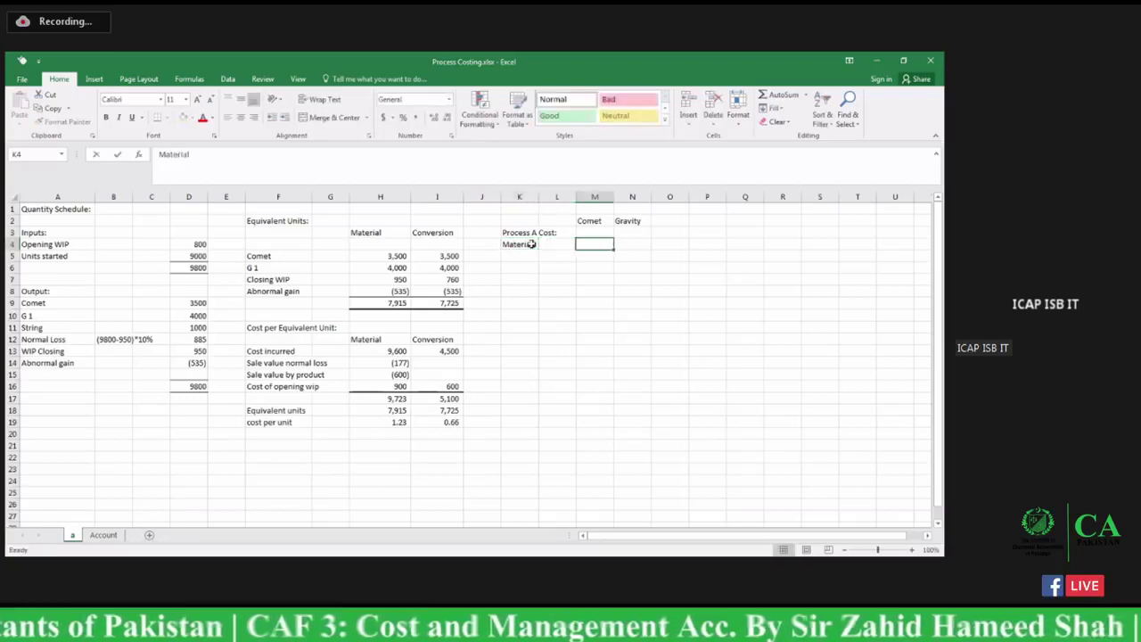
{"action": "type", "text": "="}
{"action": "left_click", "coordinate": [397, 421]}
{"action": "key", "text": "Return"}
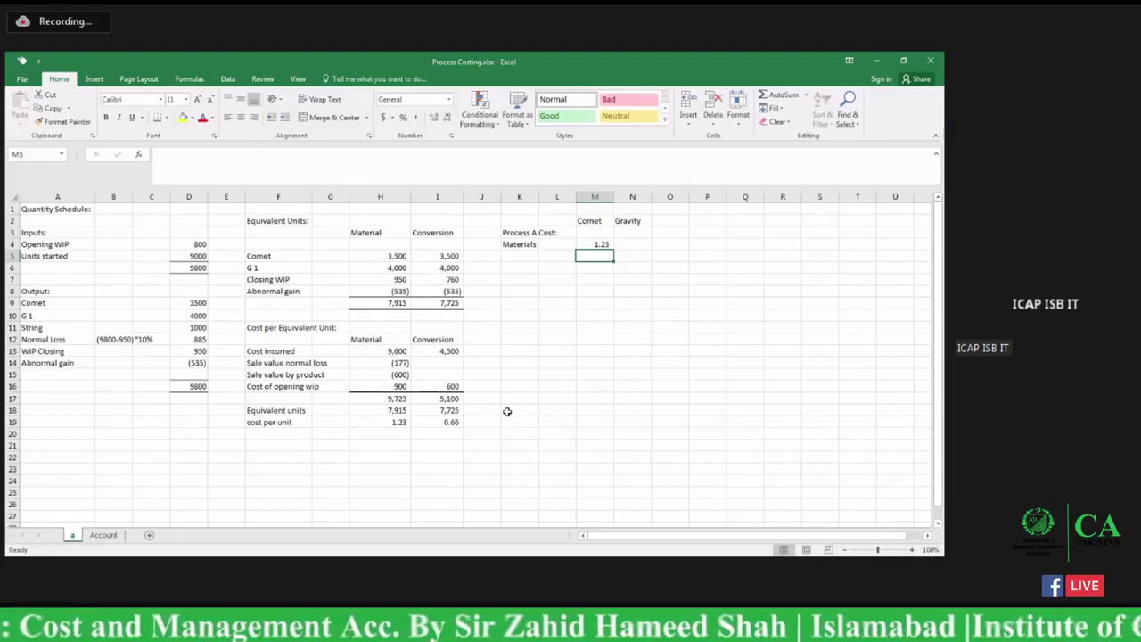
{"action": "left_click", "coordinate": [450, 423]}
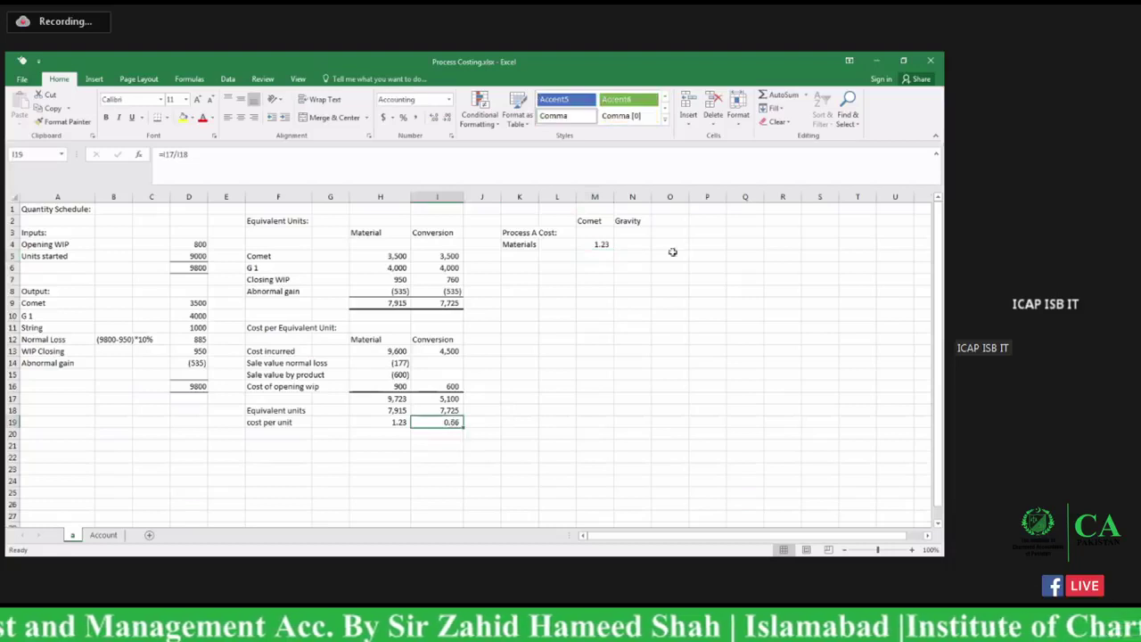
Step: Link Gravity's materials cost in N4 to the material cost per unit in H19
{"action": "left_click", "coordinate": [632, 243]}
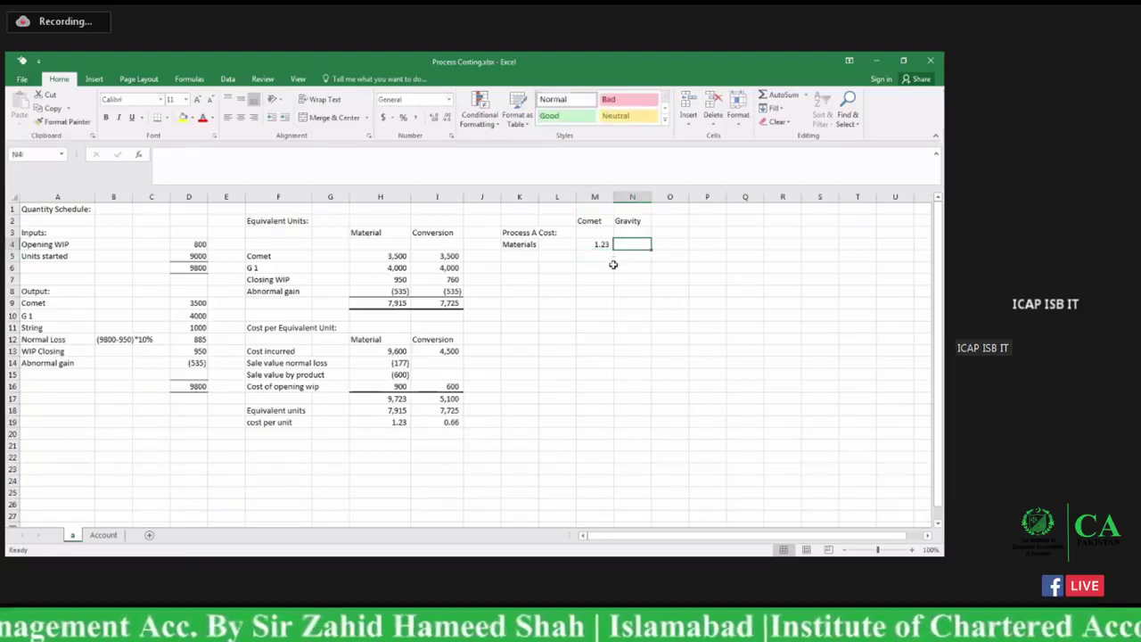
{"action": "type", "text": "="}
{"action": "left_click", "coordinate": [386, 424]}
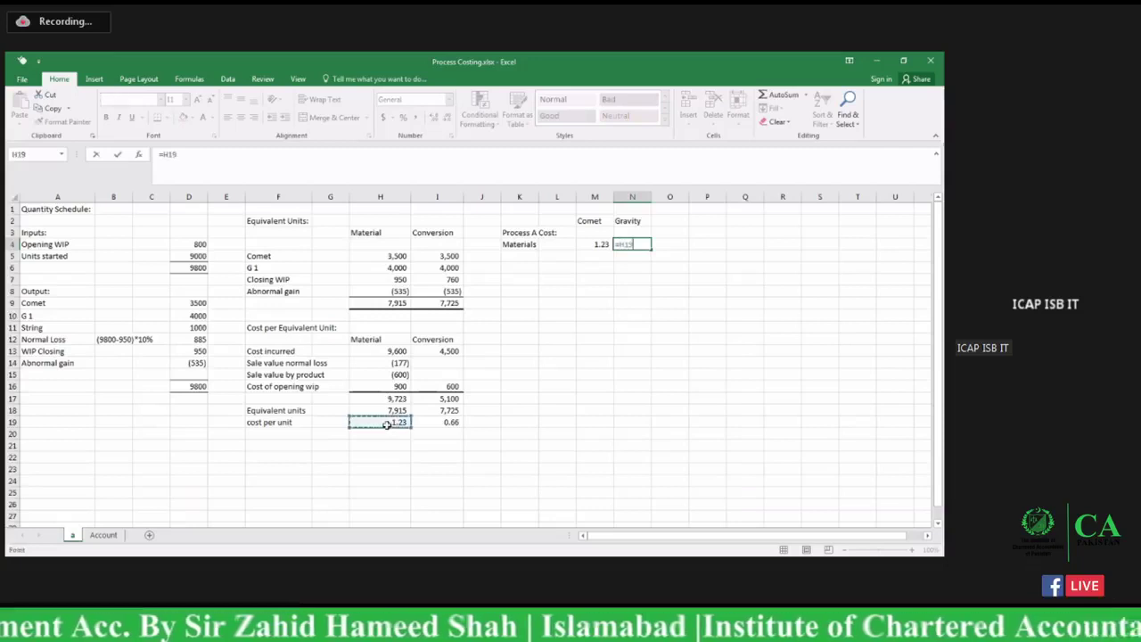
{"action": "key", "text": "Return"}
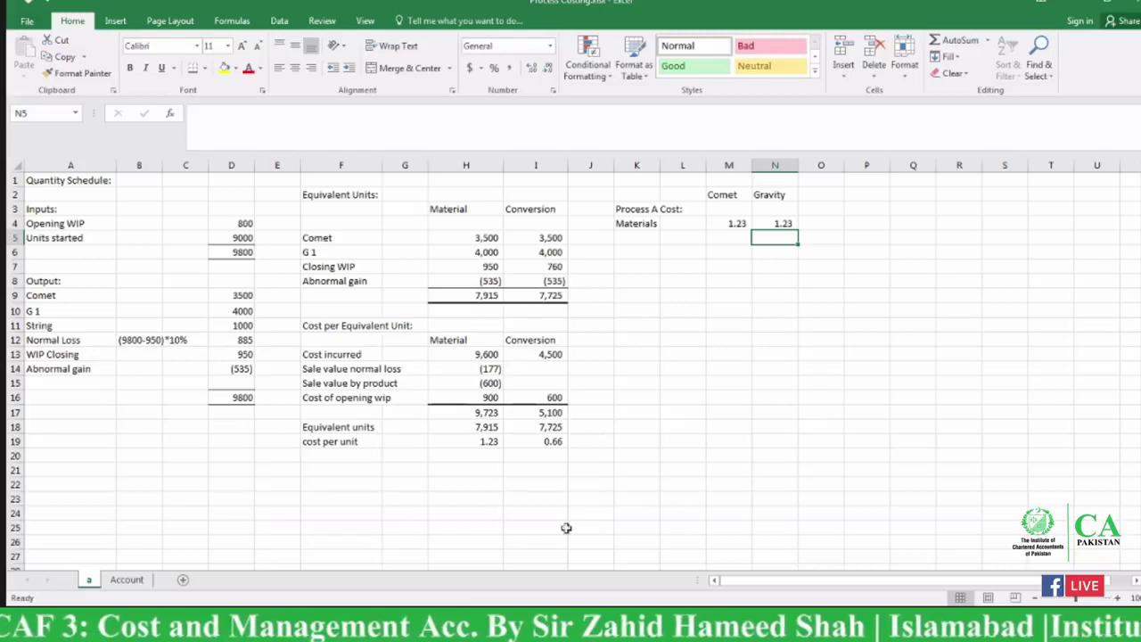
Step: Enter the section heading "Cost of Finished cost:" in F22, below the cost per unit table
{"action": "left_click", "coordinate": [338, 481]}
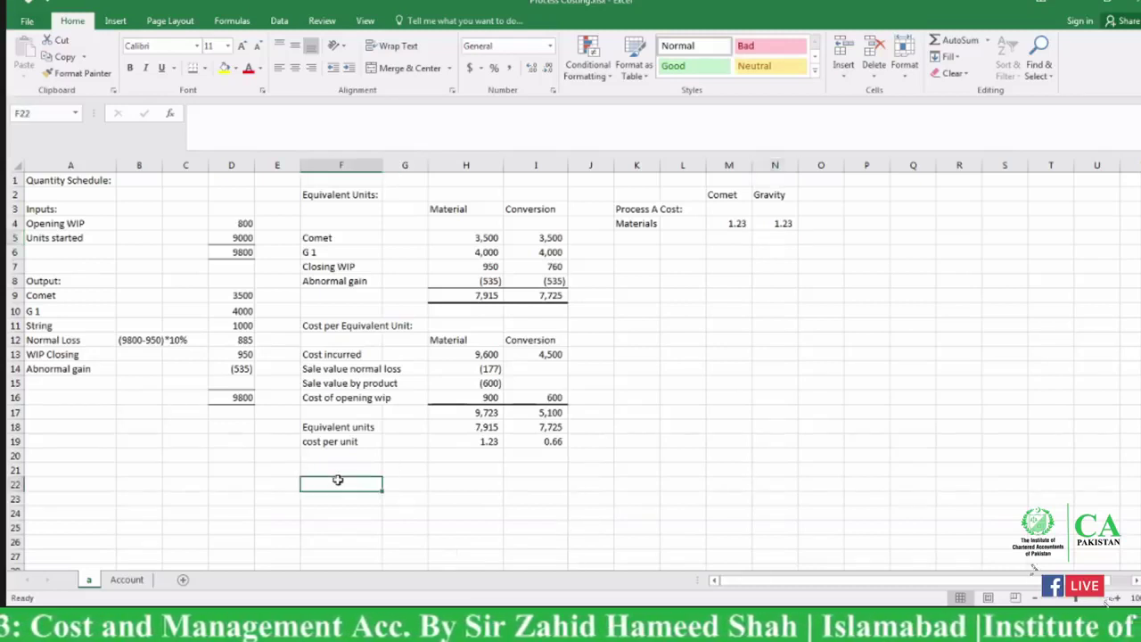
{"action": "type", "text": "Cost "}
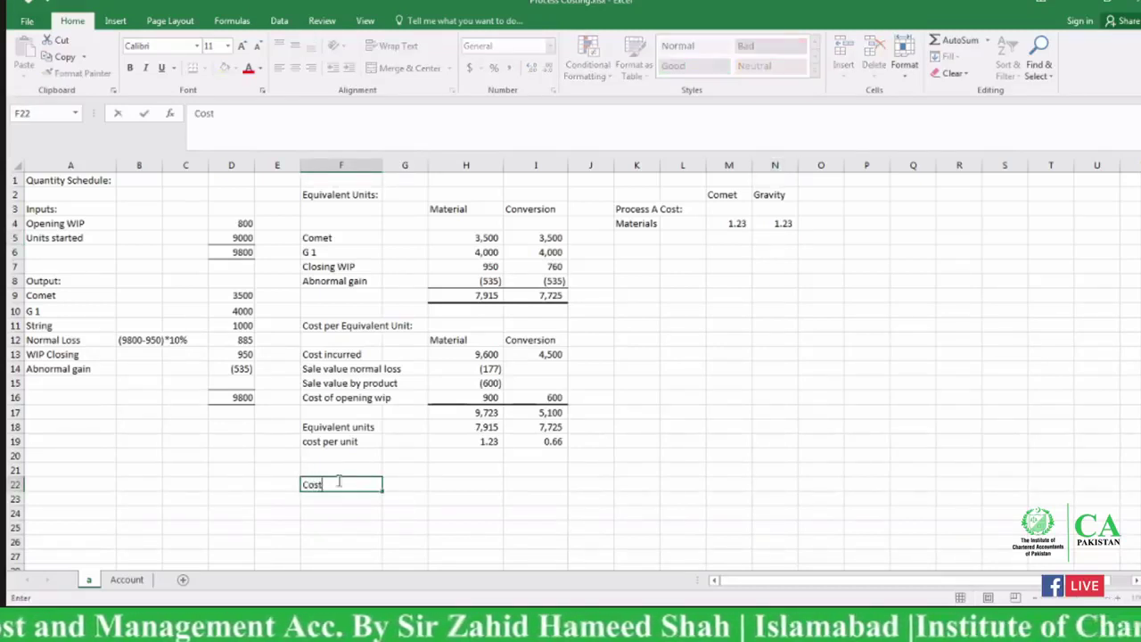
{"action": "type", "text": "of Finished cost:"}
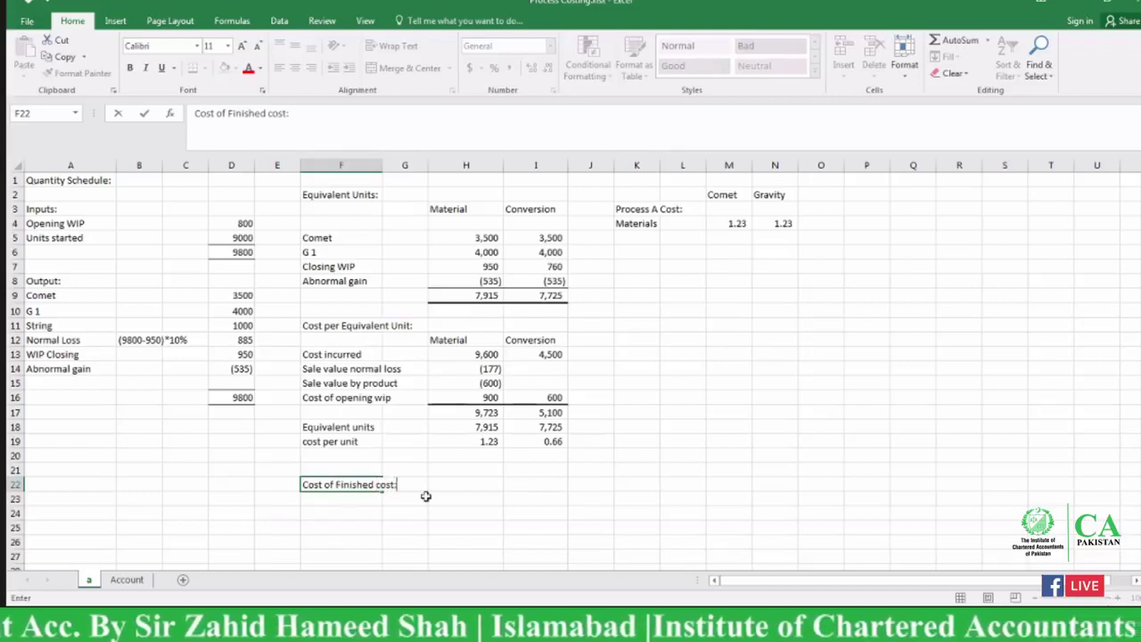
{"action": "left_click", "coordinate": [404, 499]}
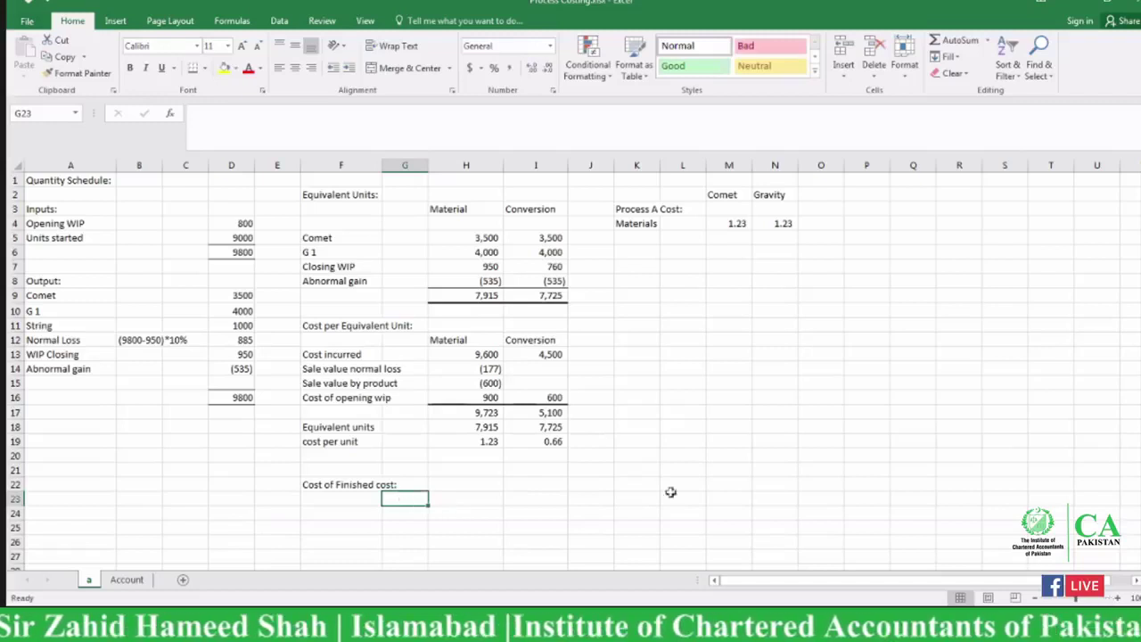
Step: Total the material and conversion costs per unit in J19 with AutoSum
{"action": "left_click", "coordinate": [601, 439]}
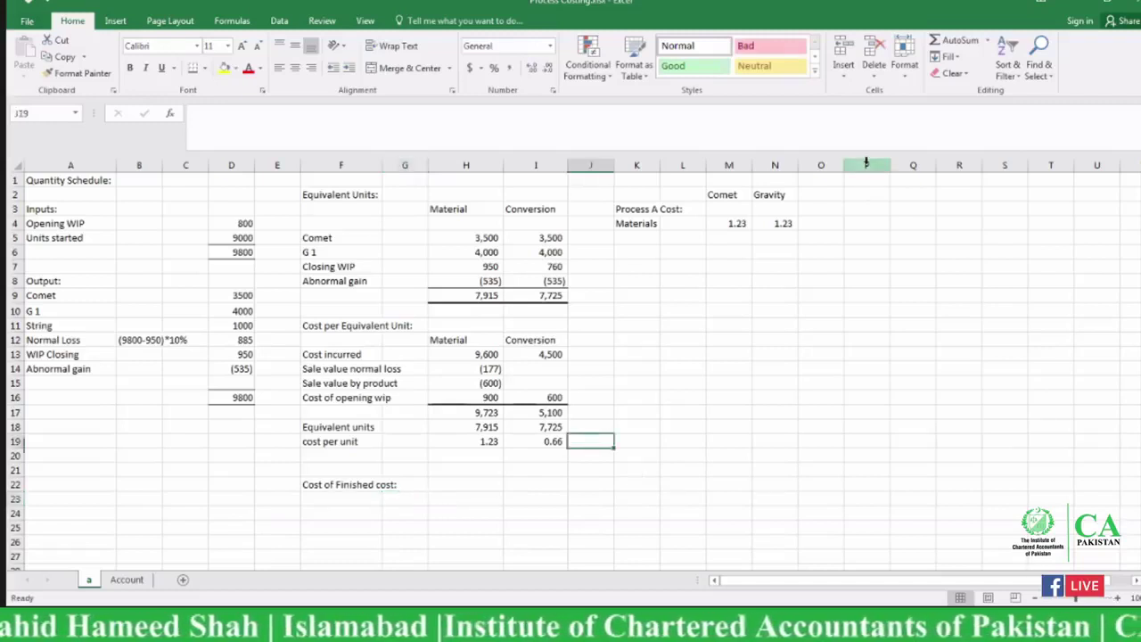
{"action": "left_click", "coordinate": [938, 45]}
{"action": "key", "text": "Return"}
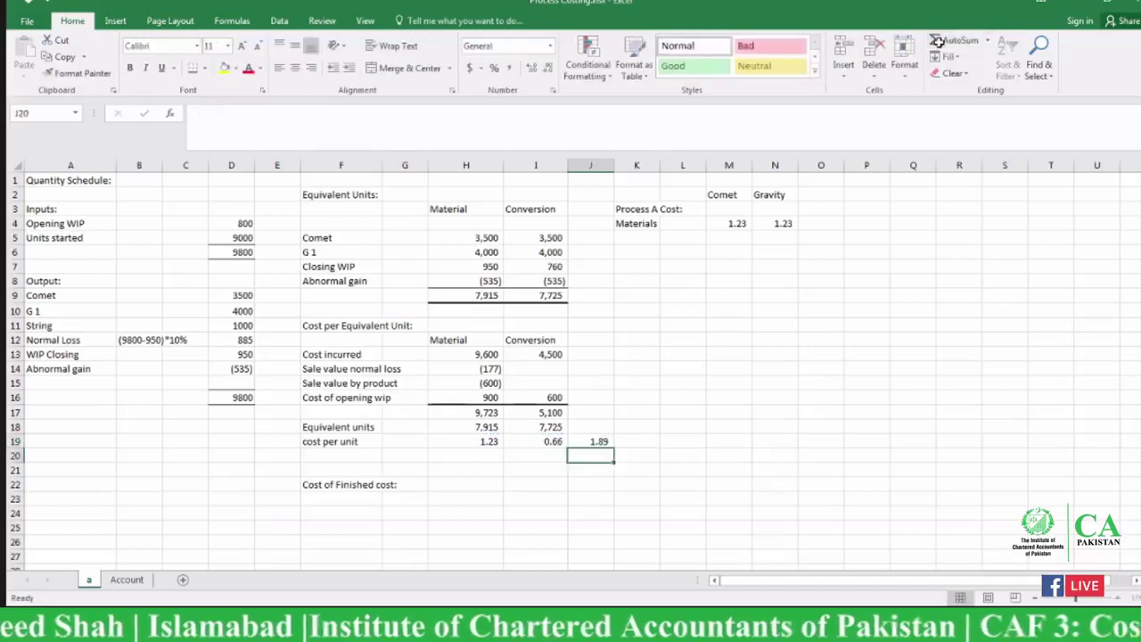
Step: Enter the row label "Finished Goods" in F23
{"action": "left_click", "coordinate": [369, 501]}
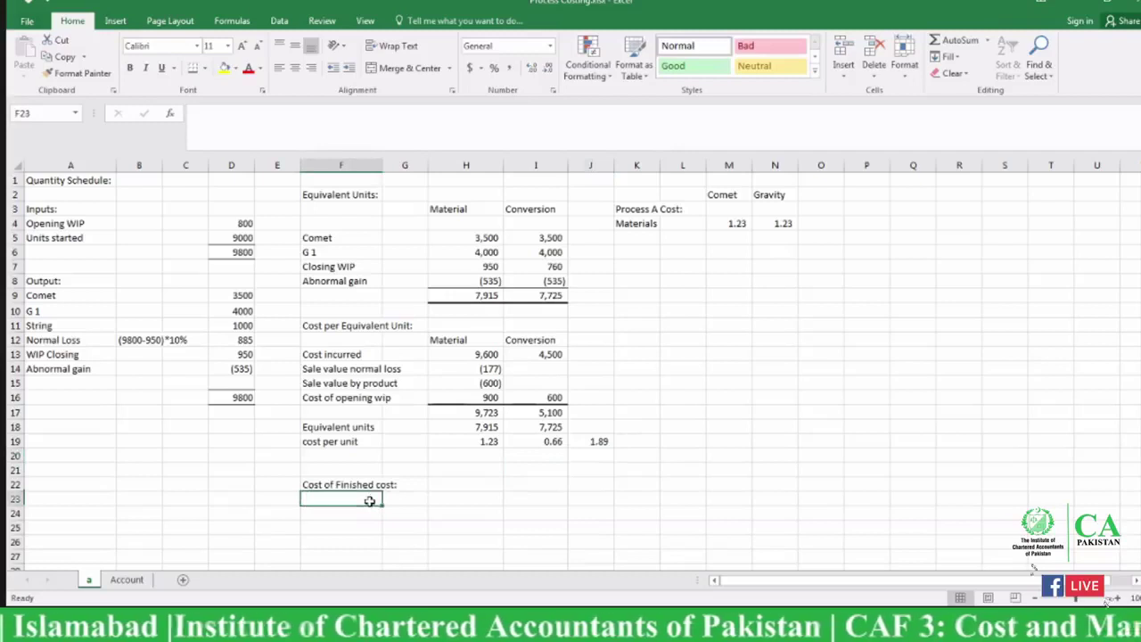
{"action": "type", "text": "Finish"}
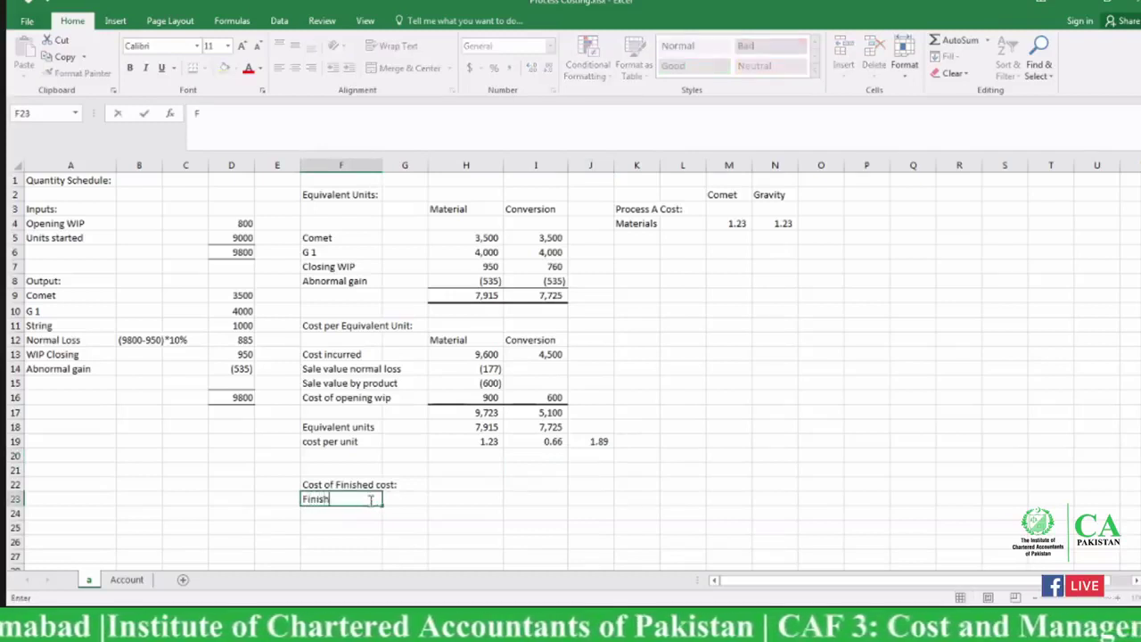
{"action": "type", "text": "ed Goods"}
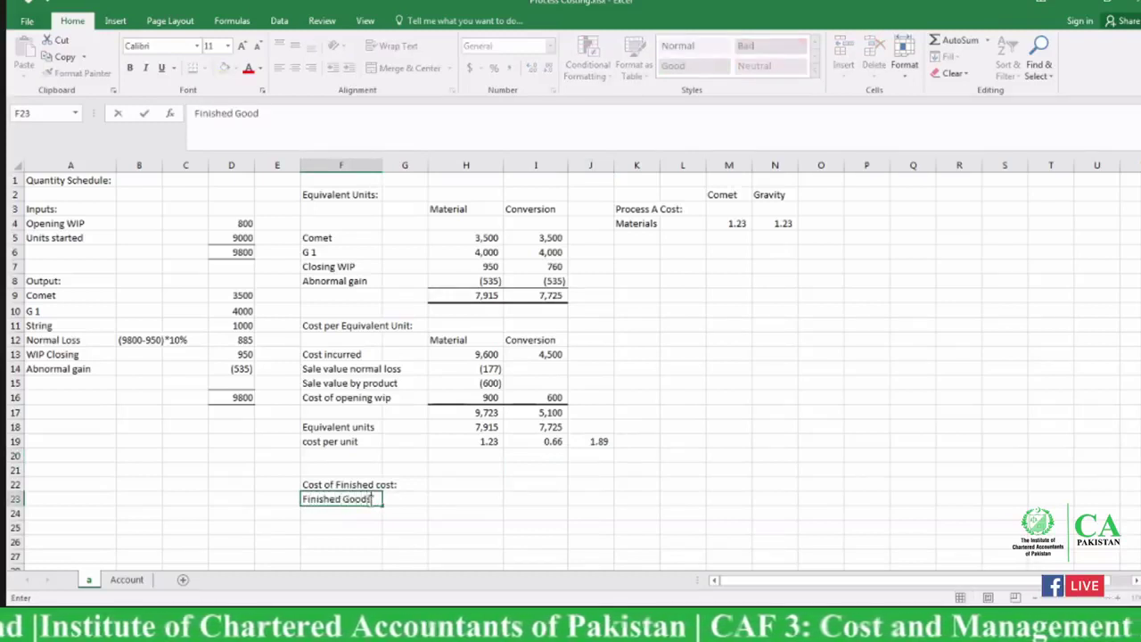
Step: Enter the note "(Comet+G1)" in H23 beside the Finished Goods label
{"action": "left_click", "coordinate": [464, 498]}
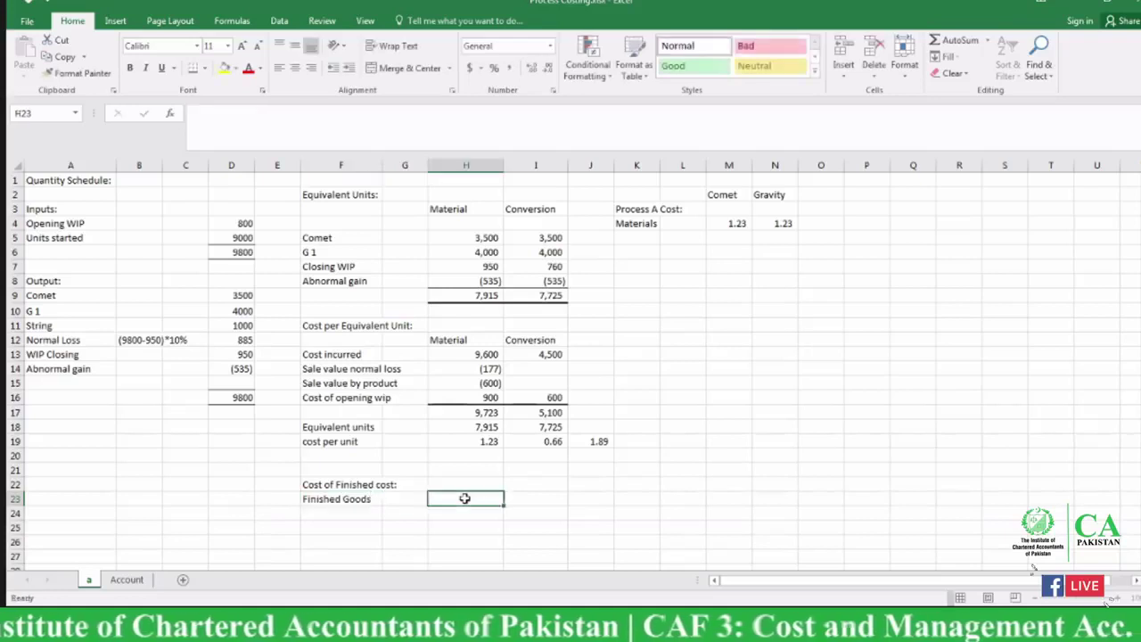
{"action": "type", "text": "("}
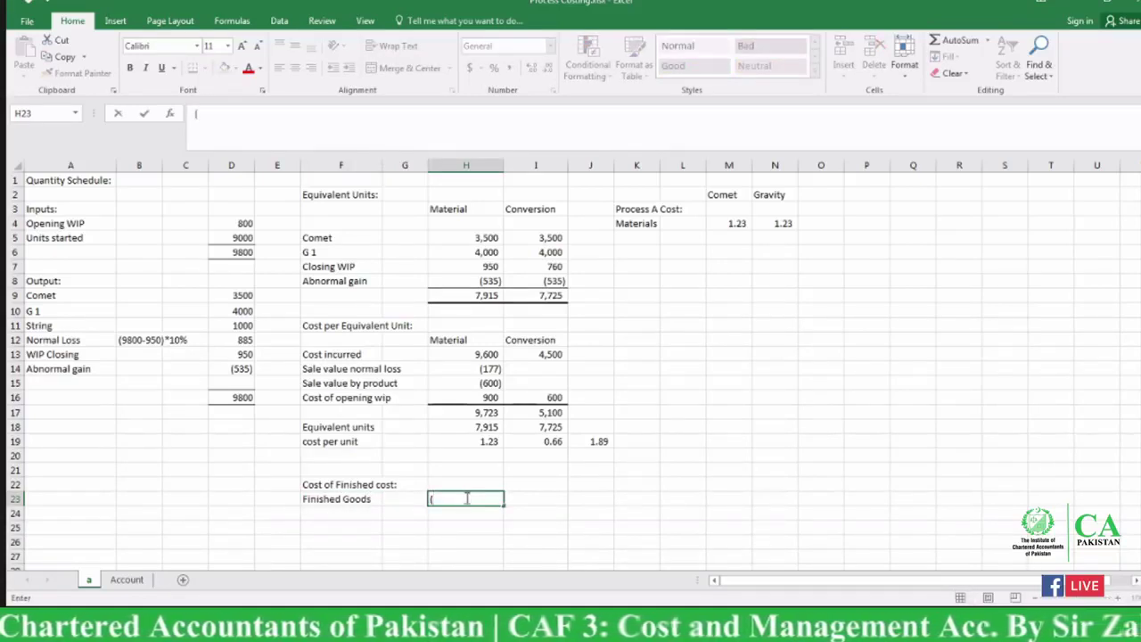
{"action": "type", "text": "Co"}
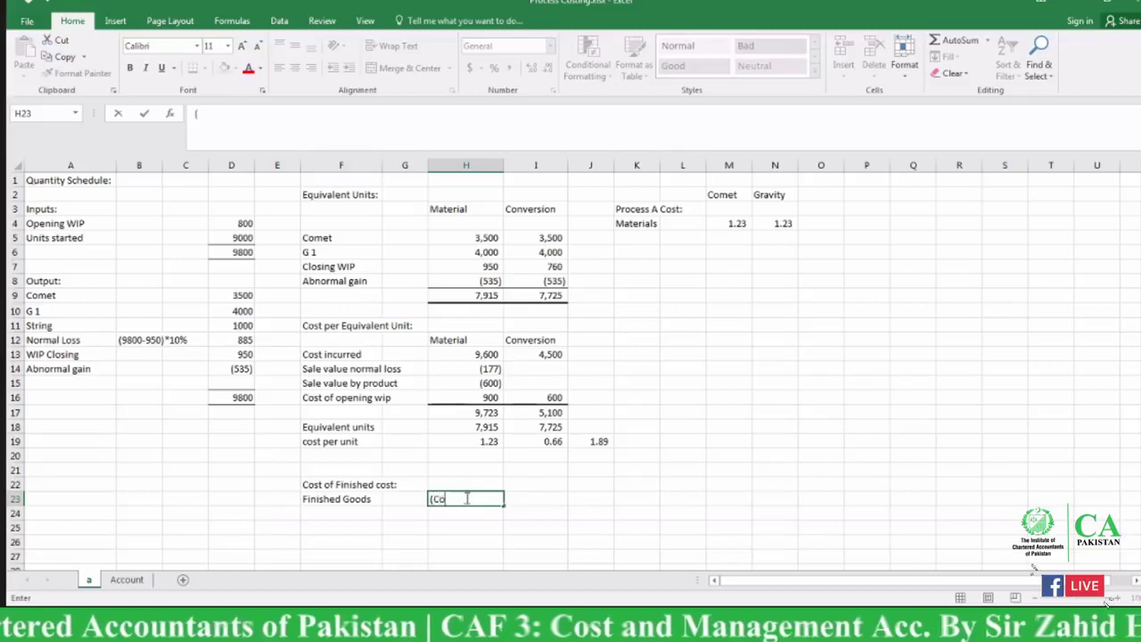
{"action": "type", "text": "met"}
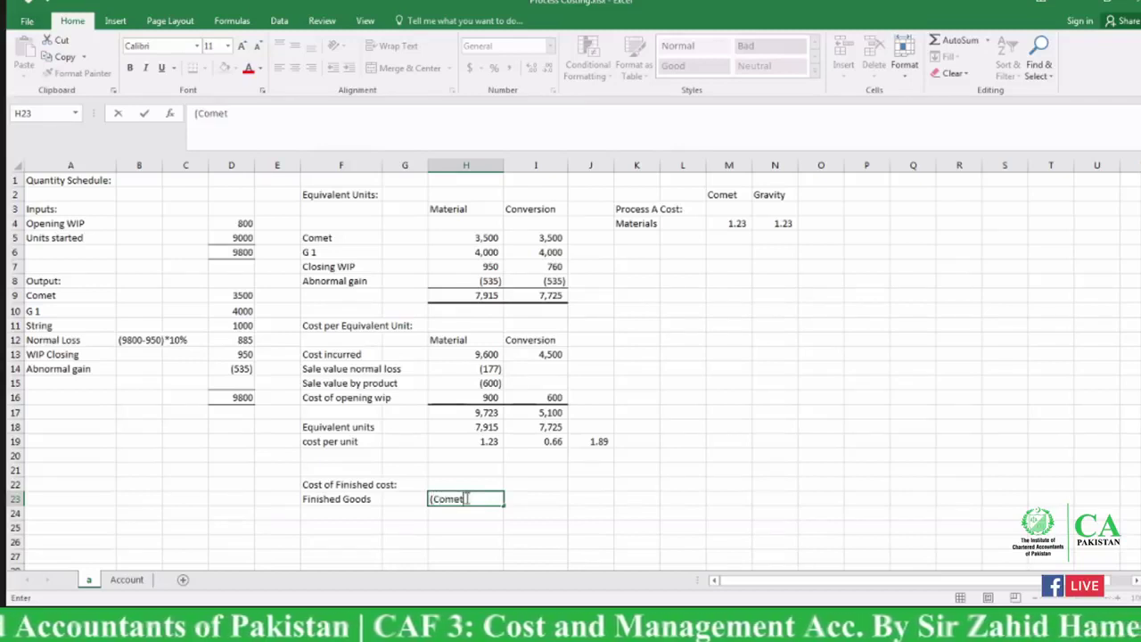
{"action": "type", "text": "+"}
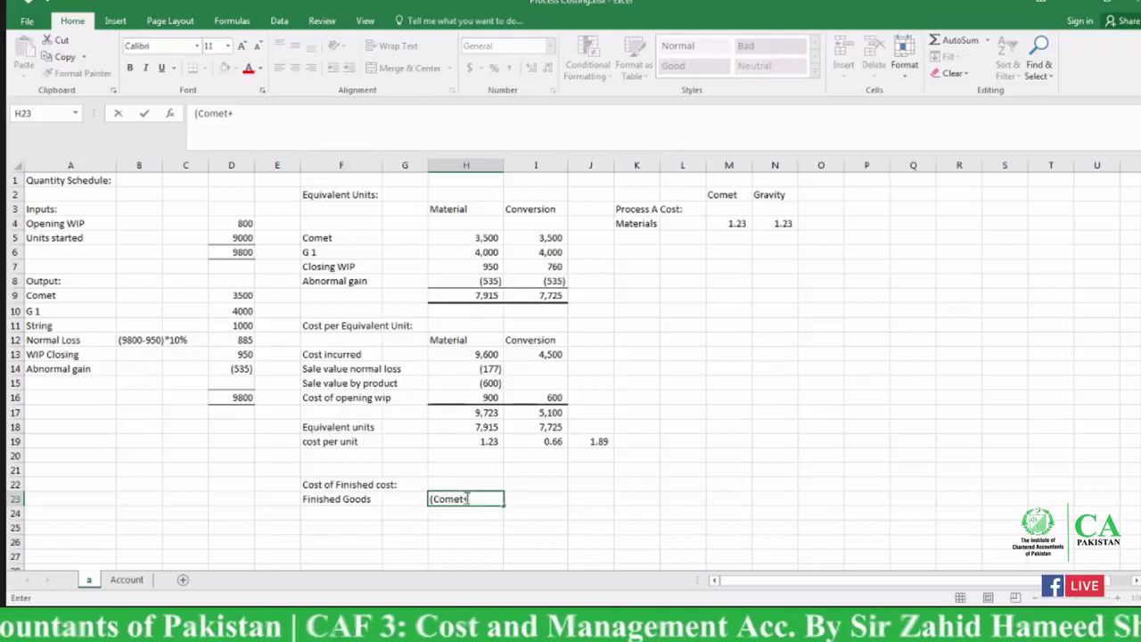
{"action": "type", "text": "G"}
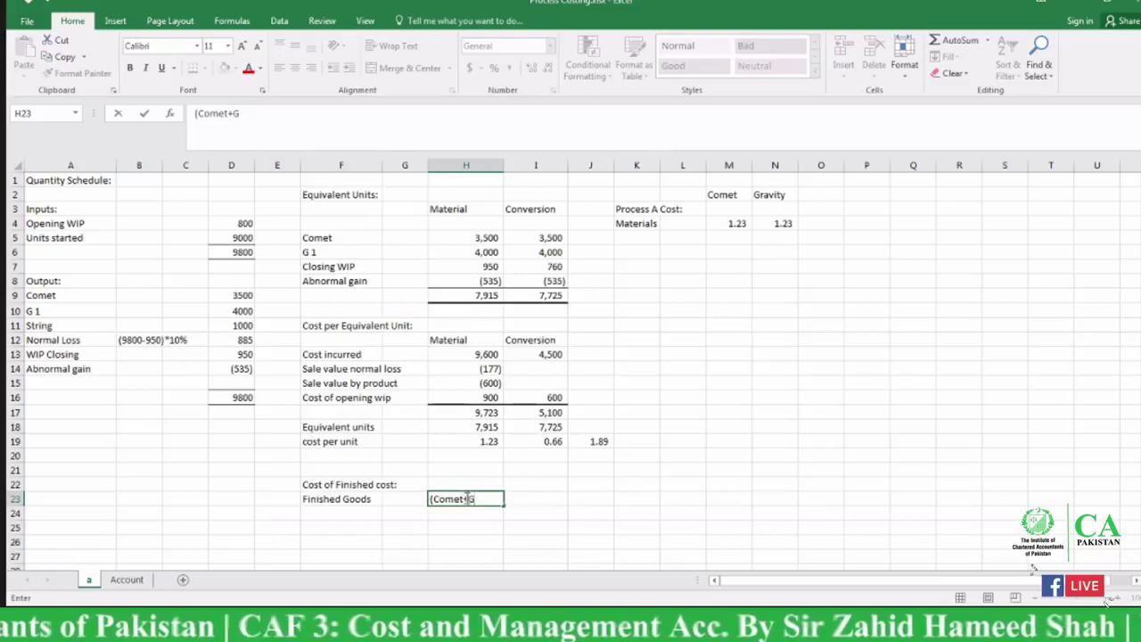
{"action": "type", "text": "1)"}
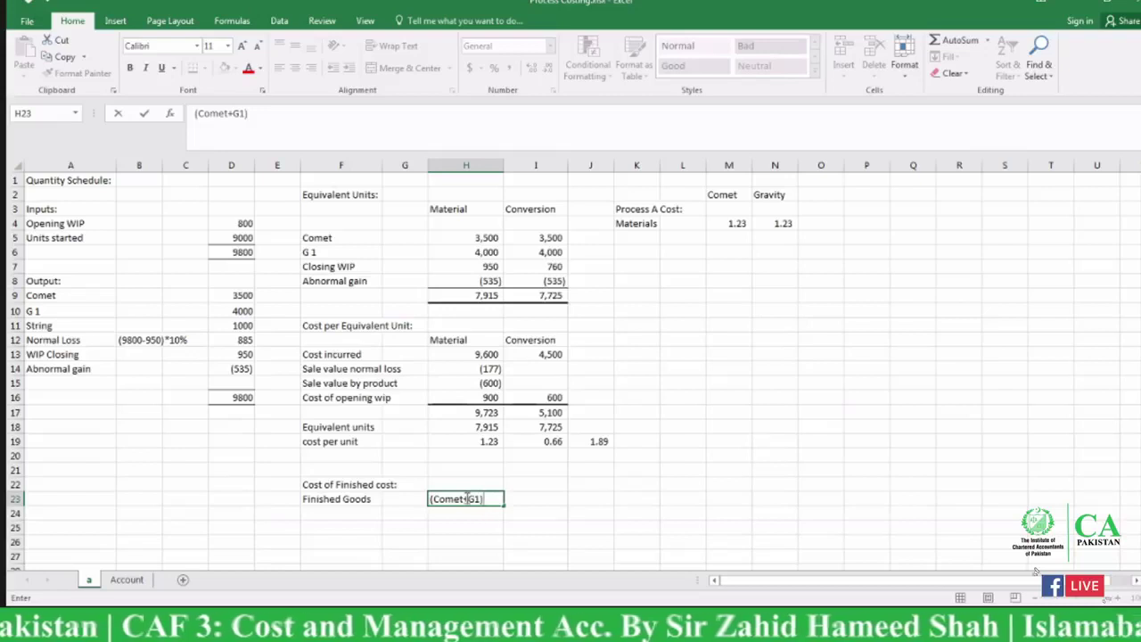
Step: Write the working "(3500+4000)*1.89" as text in I23 of the Finished Goods row
{"action": "left_click", "coordinate": [540, 497]}
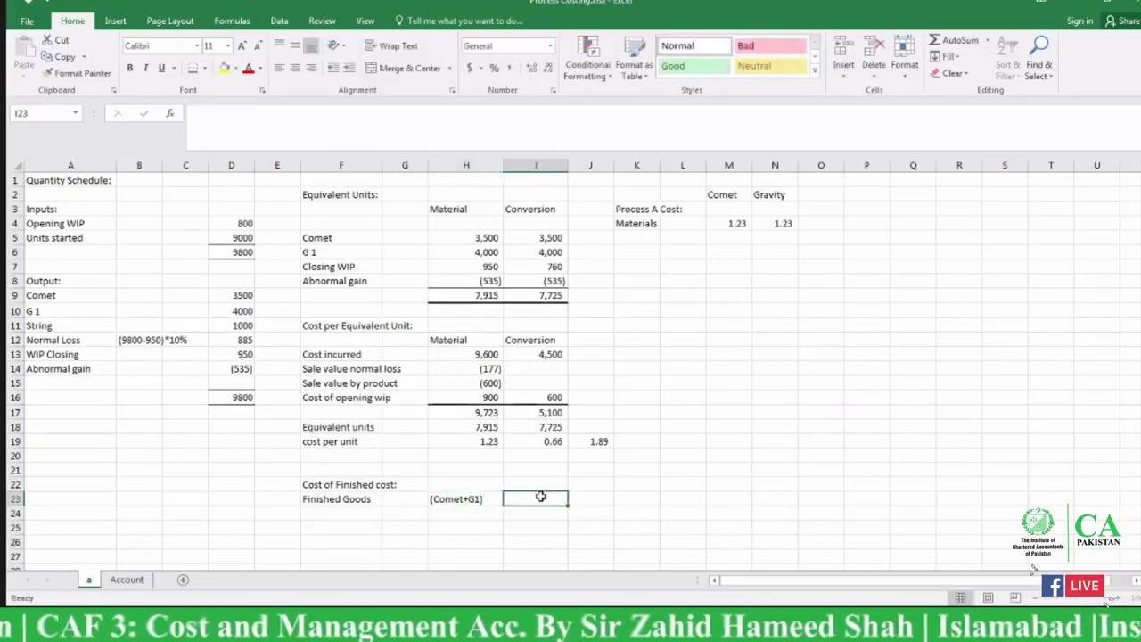
{"action": "type", "text": "("}
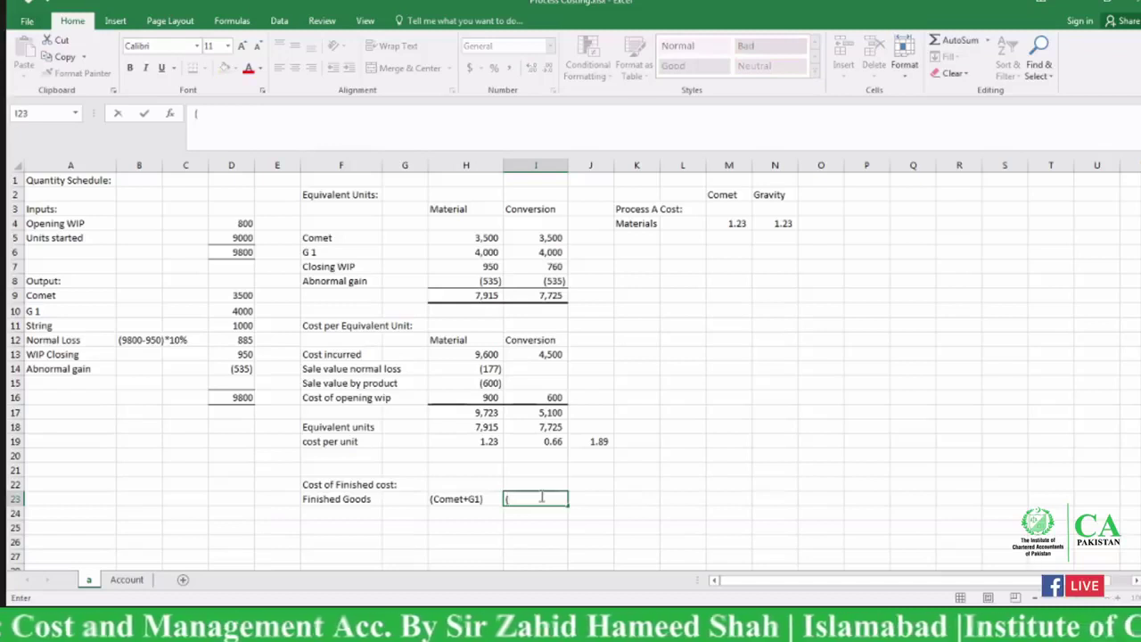
{"action": "type", "text": "3500"}
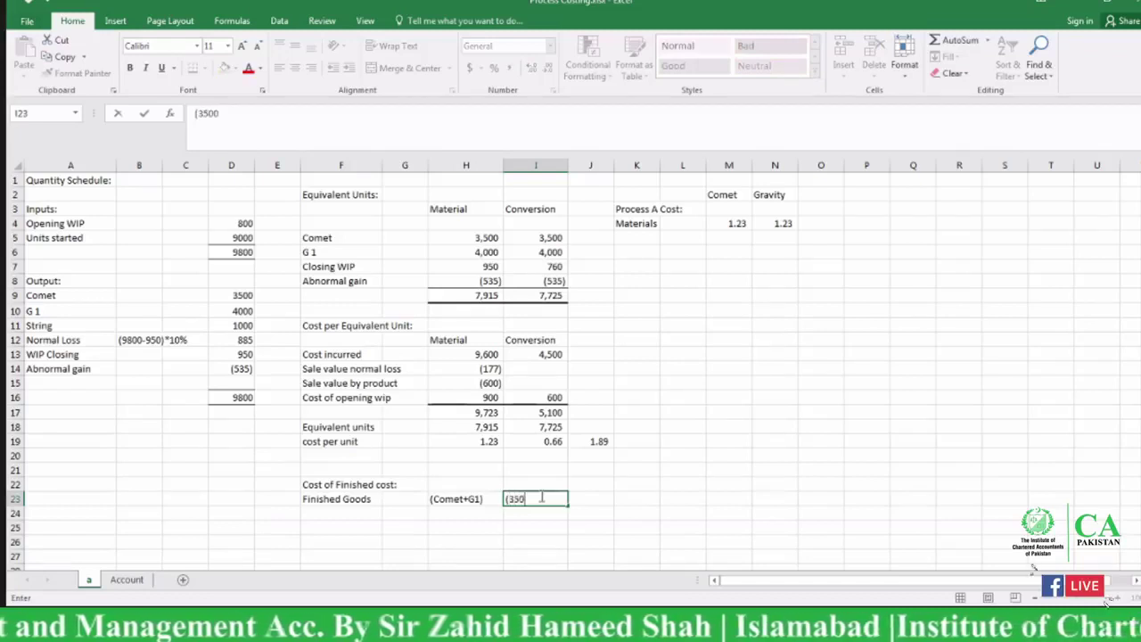
{"action": "type", "text": "+"}
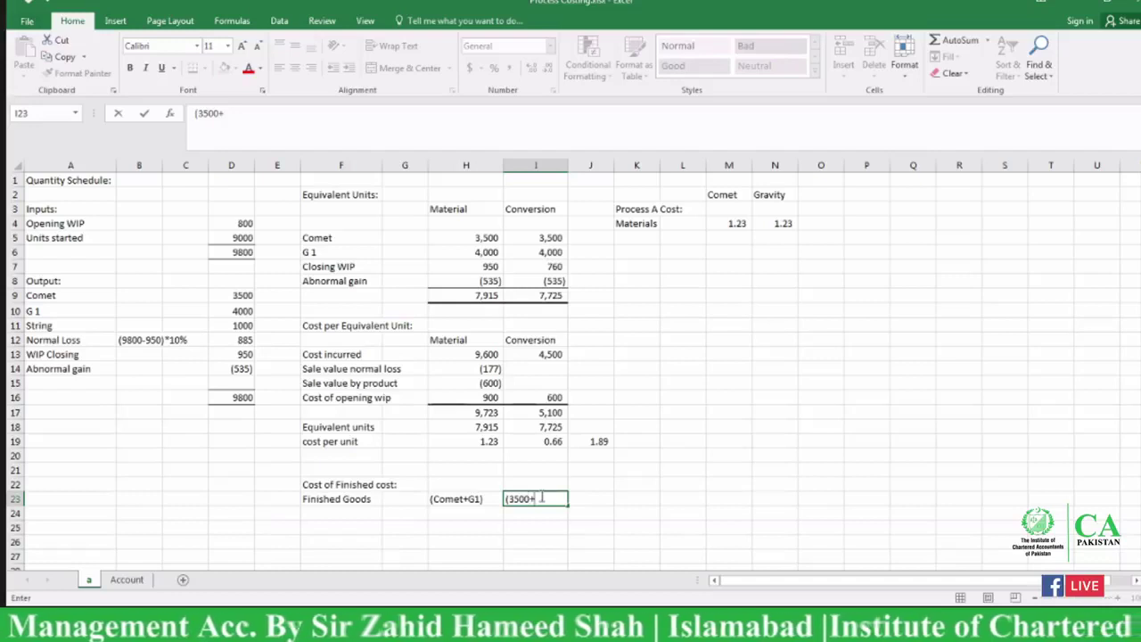
{"action": "type", "text": "4"}
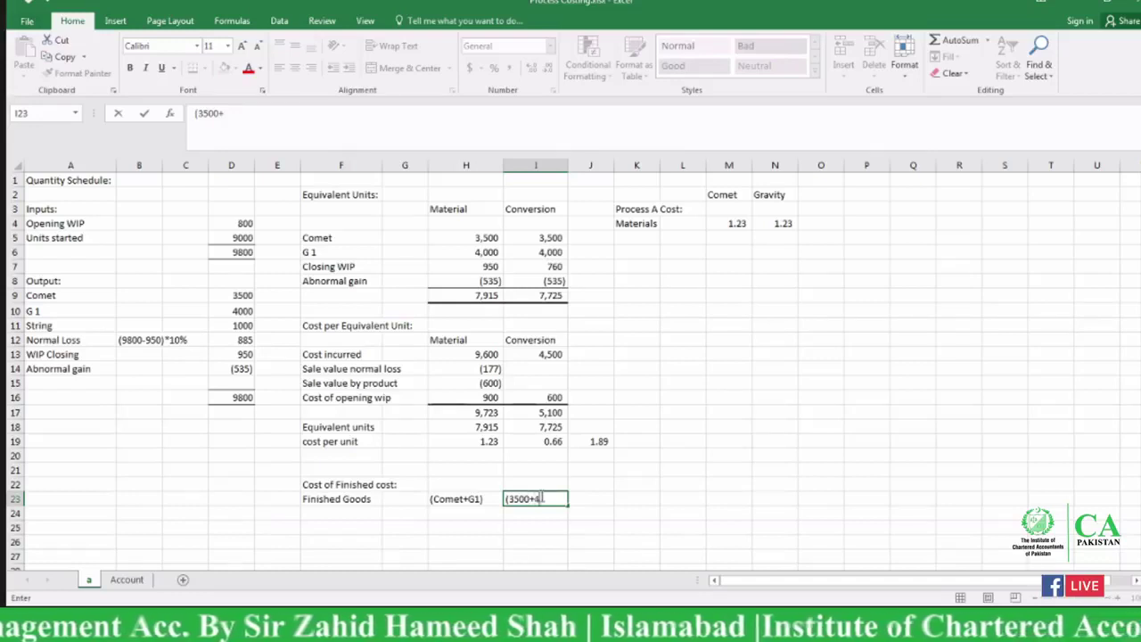
{"action": "type", "text": "000)*"}
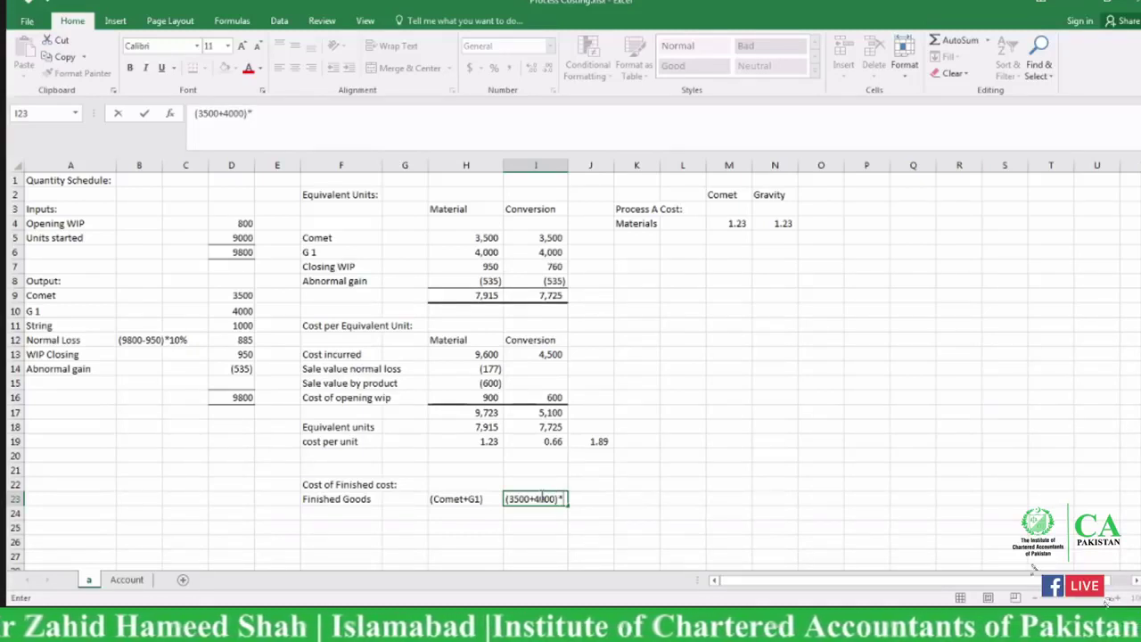
{"action": "type", "text": "1.89"}
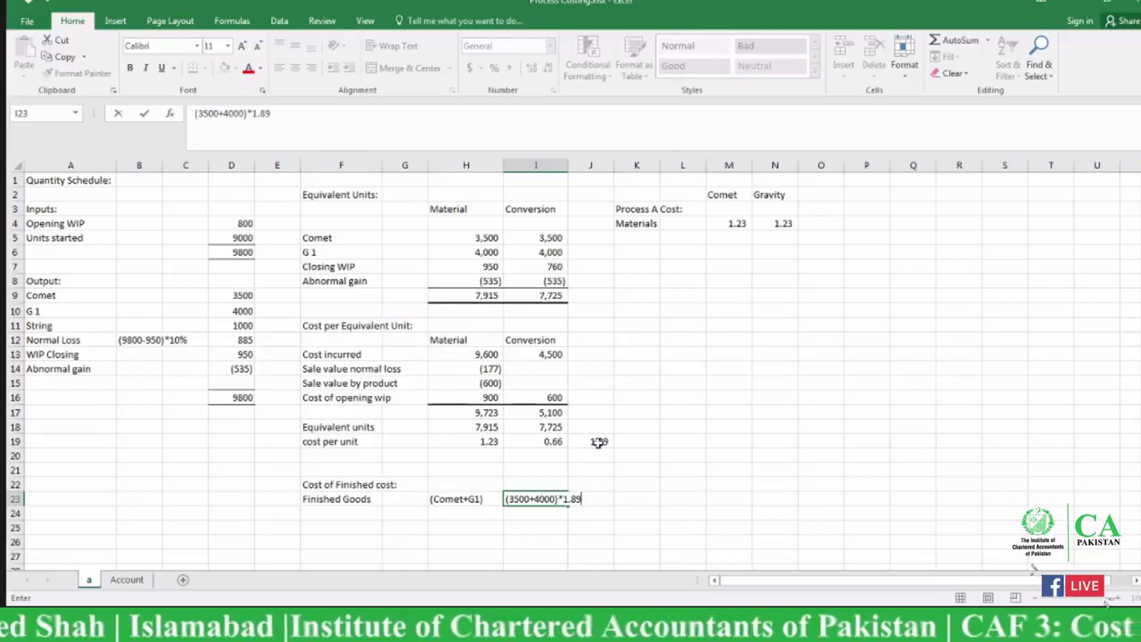
Step: Calculate the finished goods cost in K23 with the formula =(7500*J19)
{"action": "left_click", "coordinate": [625, 495]}
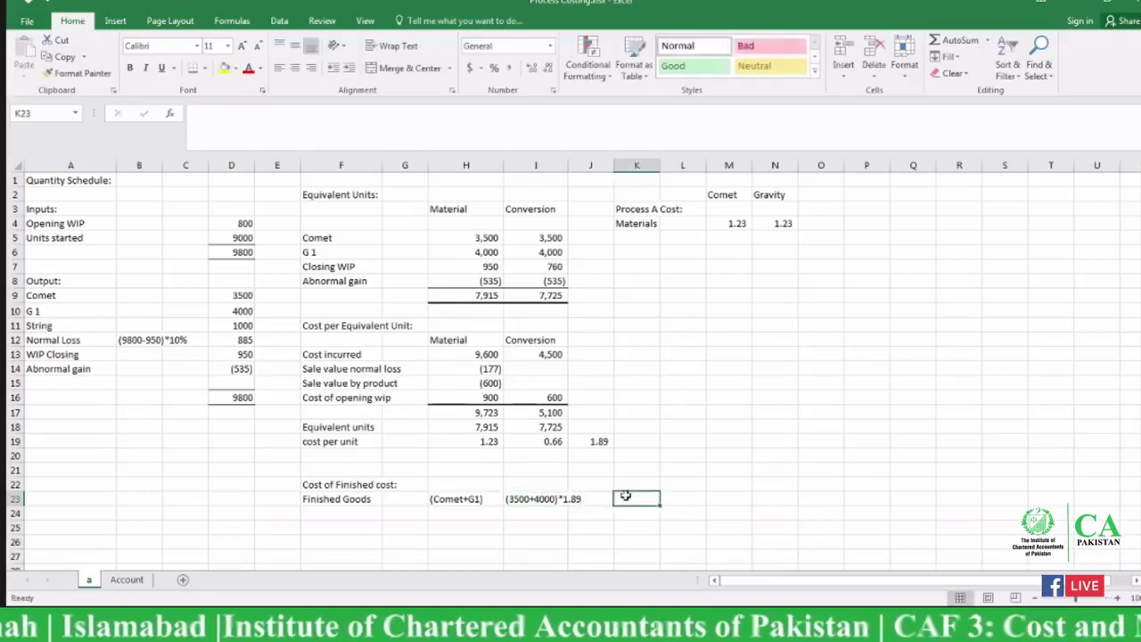
{"action": "type", "text": "="}
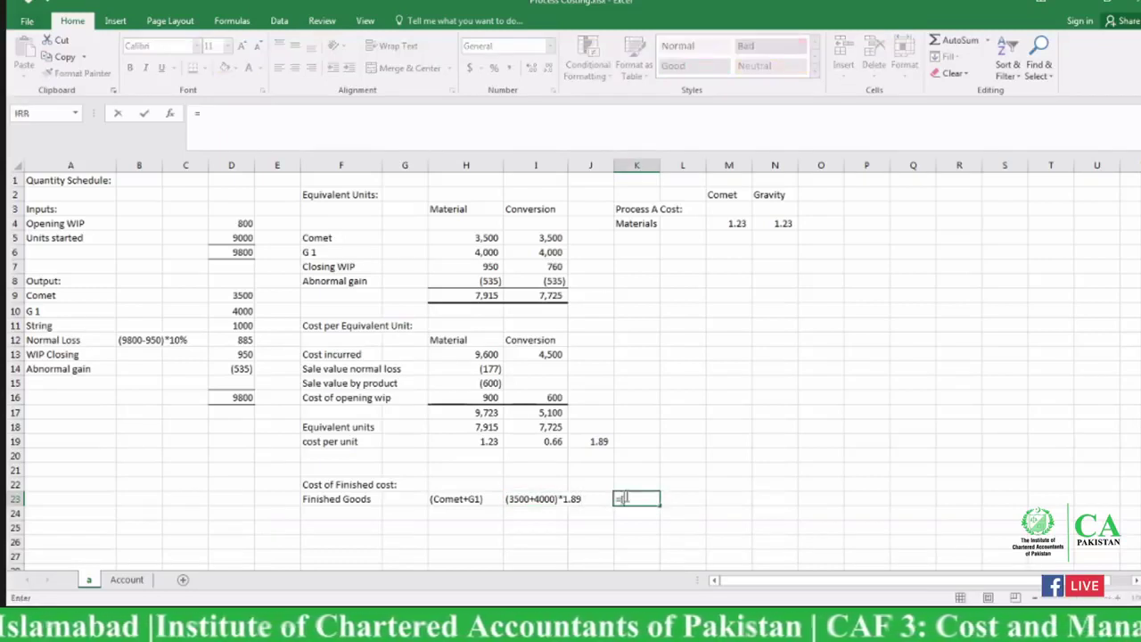
{"action": "type", "text": "("}
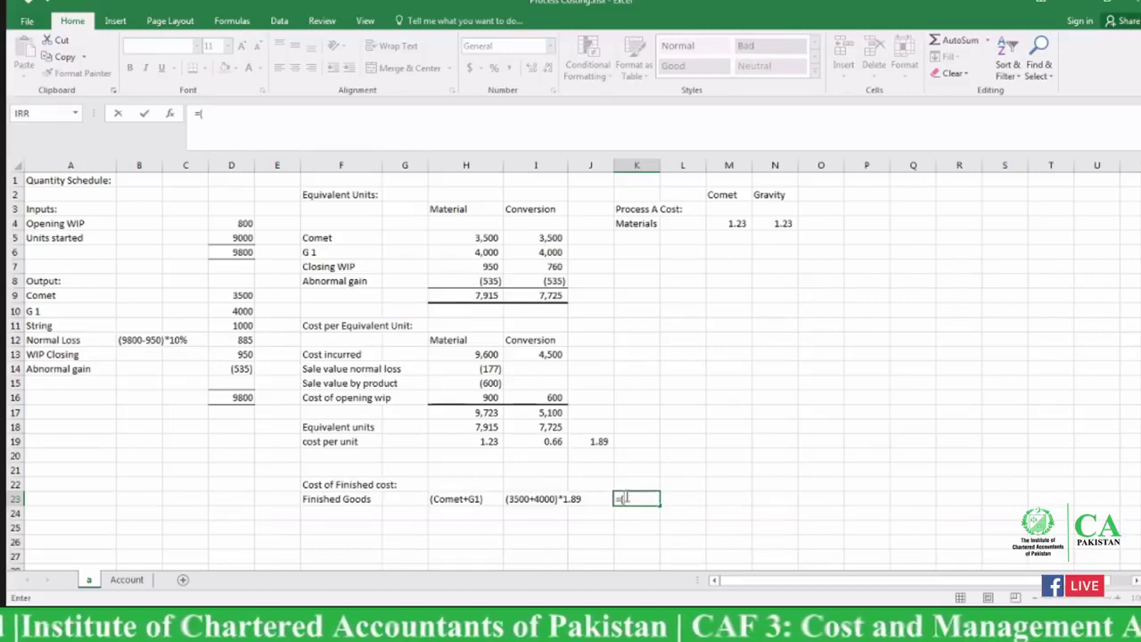
{"action": "type", "text": "3500"}
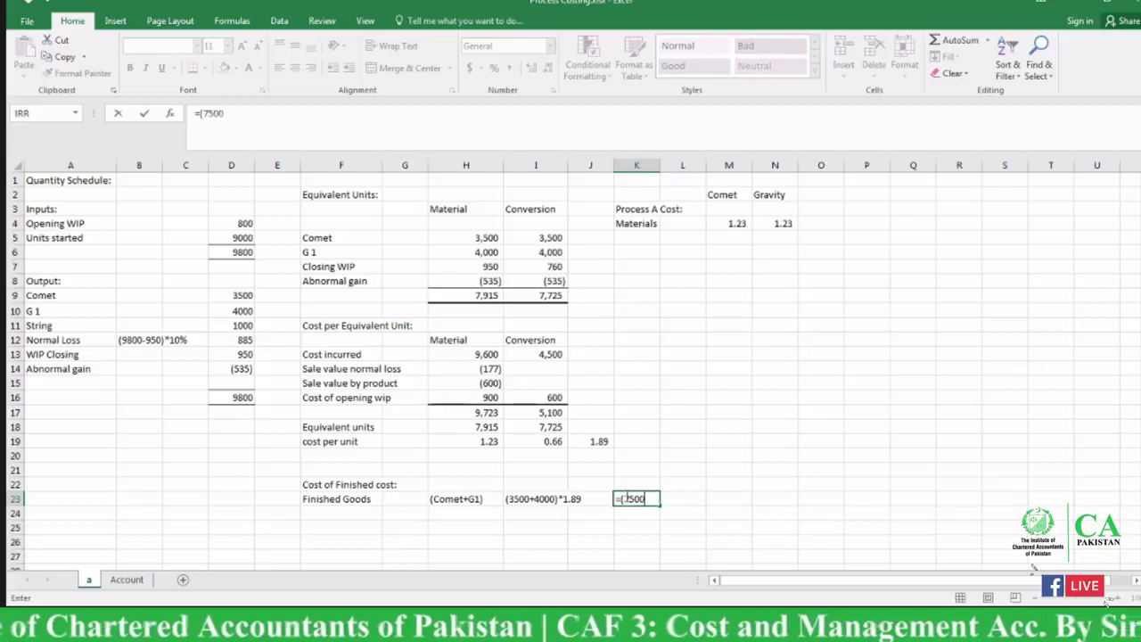
{"action": "type", "text": "*"}
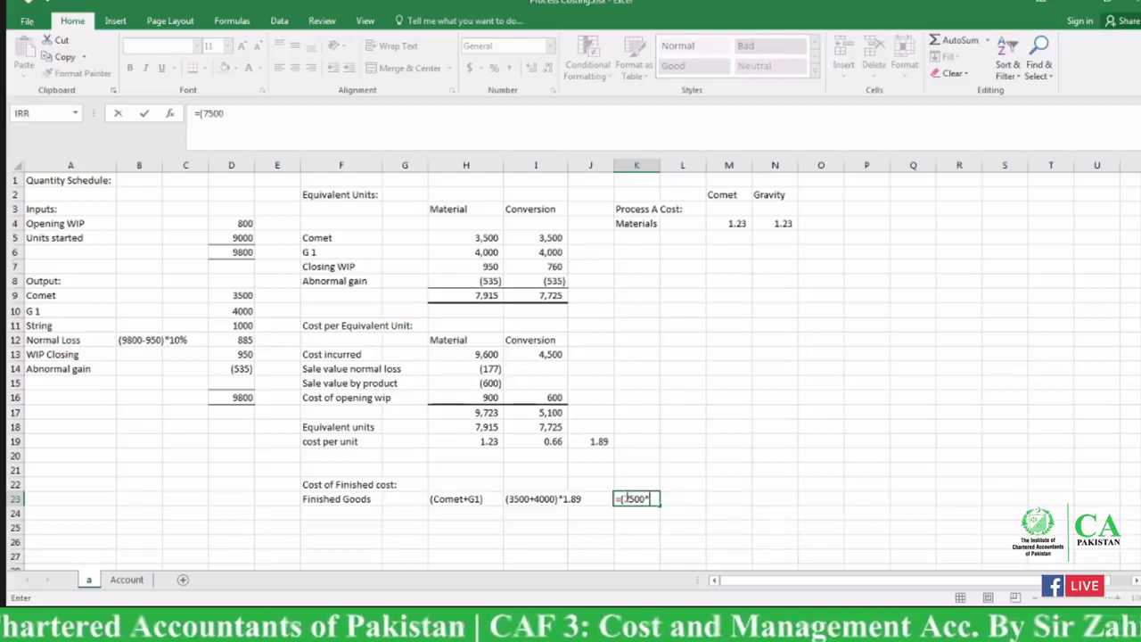
{"action": "left_click", "coordinate": [597, 442]}
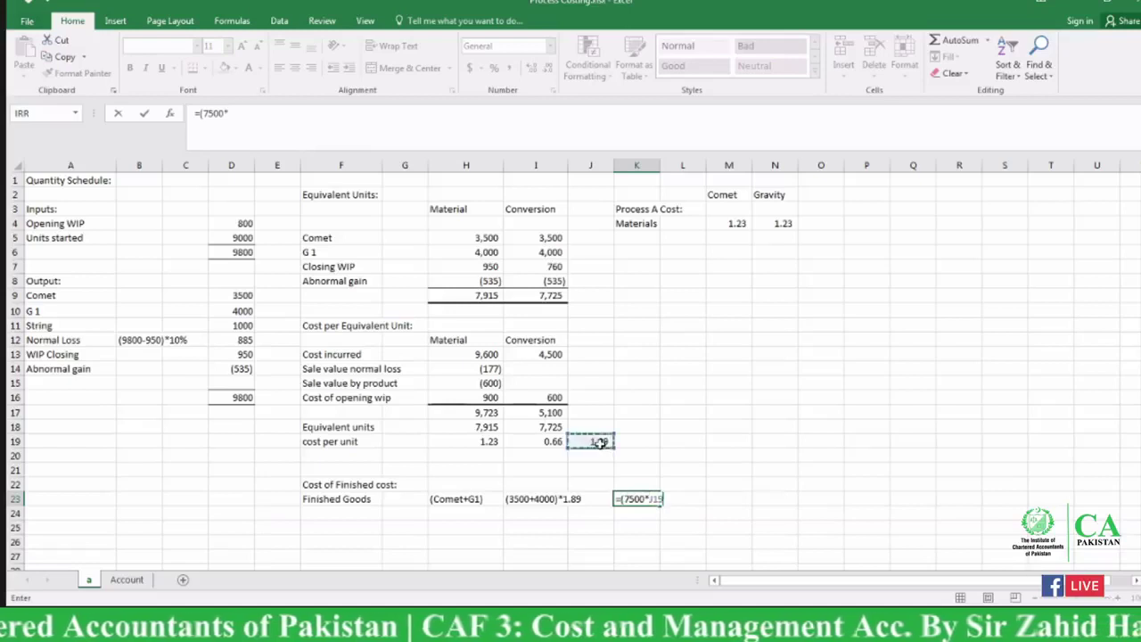
{"action": "type", "text": ")"}
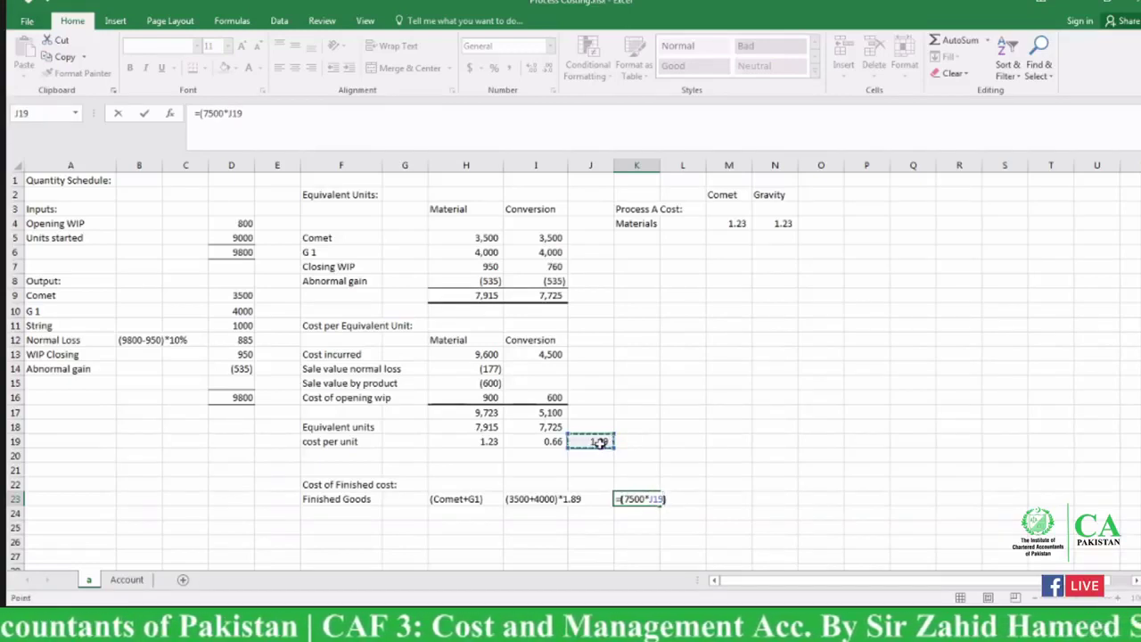
{"action": "key", "text": "Return"}
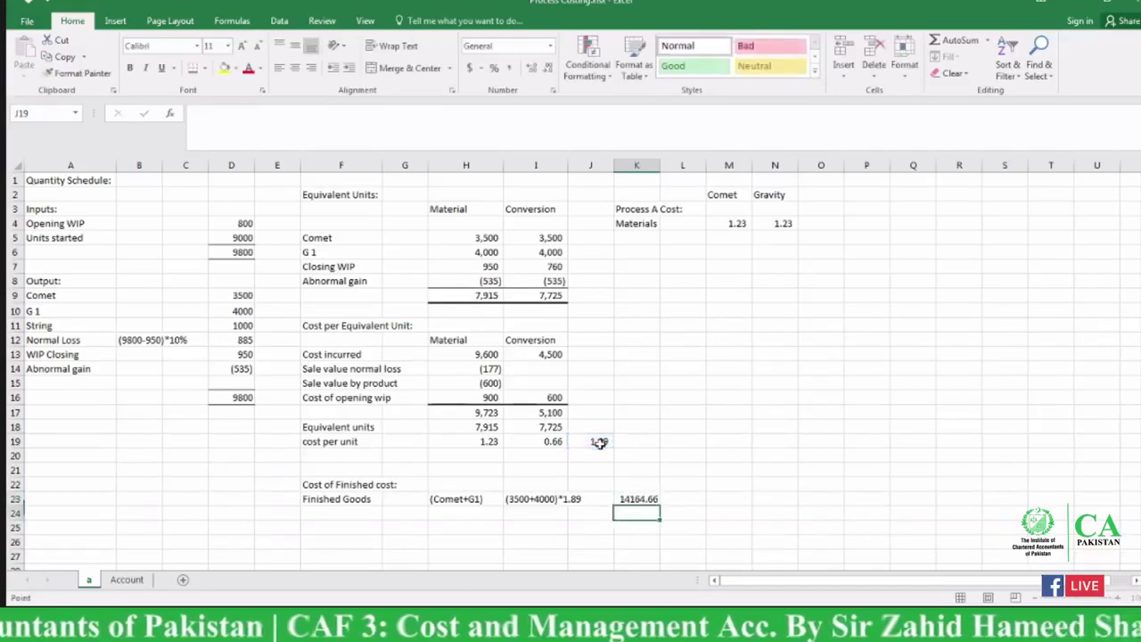
{"action": "left_click", "coordinate": [639, 500]}
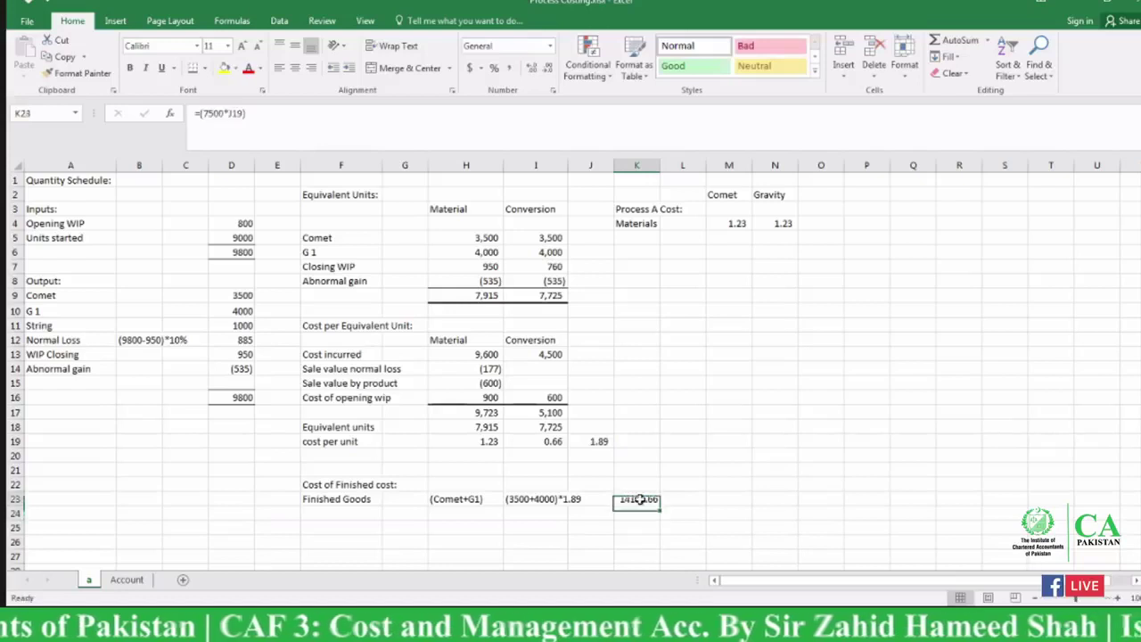
Step: Format the finished goods cost in K23 with a thousands separator and no decimal places
{"action": "left_click", "coordinate": [509, 70]}
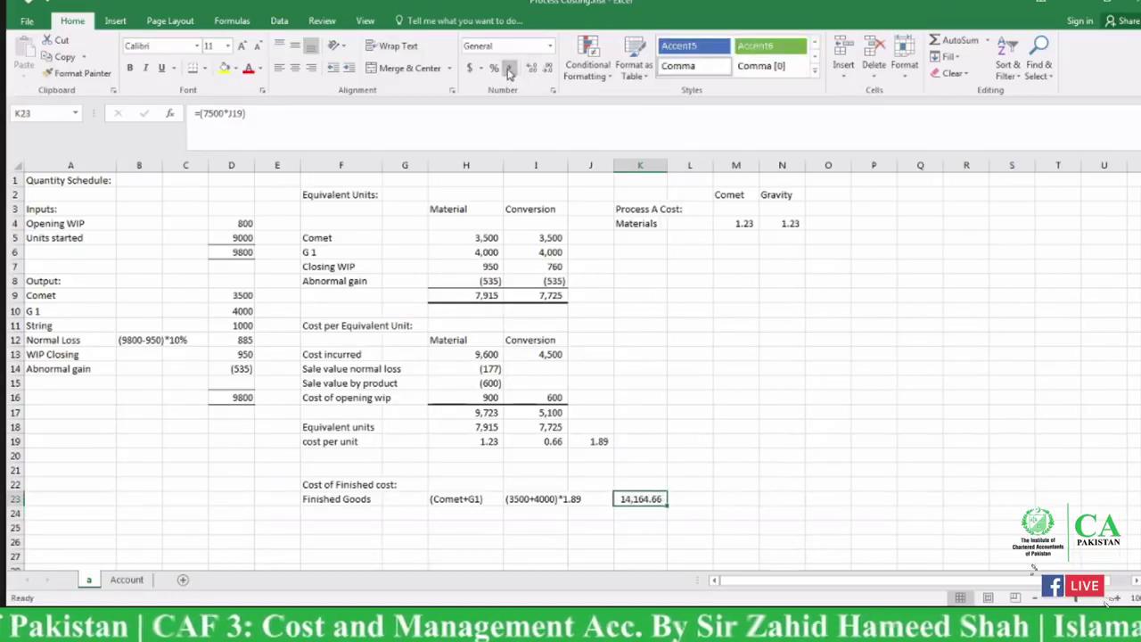
{"action": "left_click", "coordinate": [549, 68]}
{"action": "left_click", "coordinate": [549, 67]}
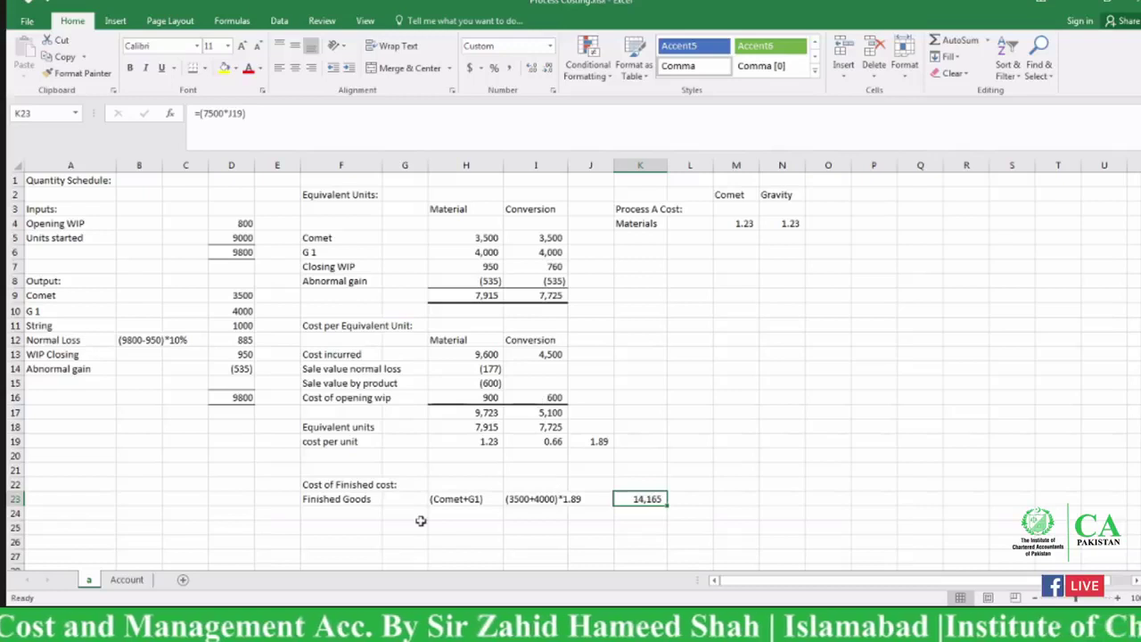
Step: Enter the heading "NRV:" in A18 below the quantity schedule
{"action": "left_click", "coordinate": [347, 529]}
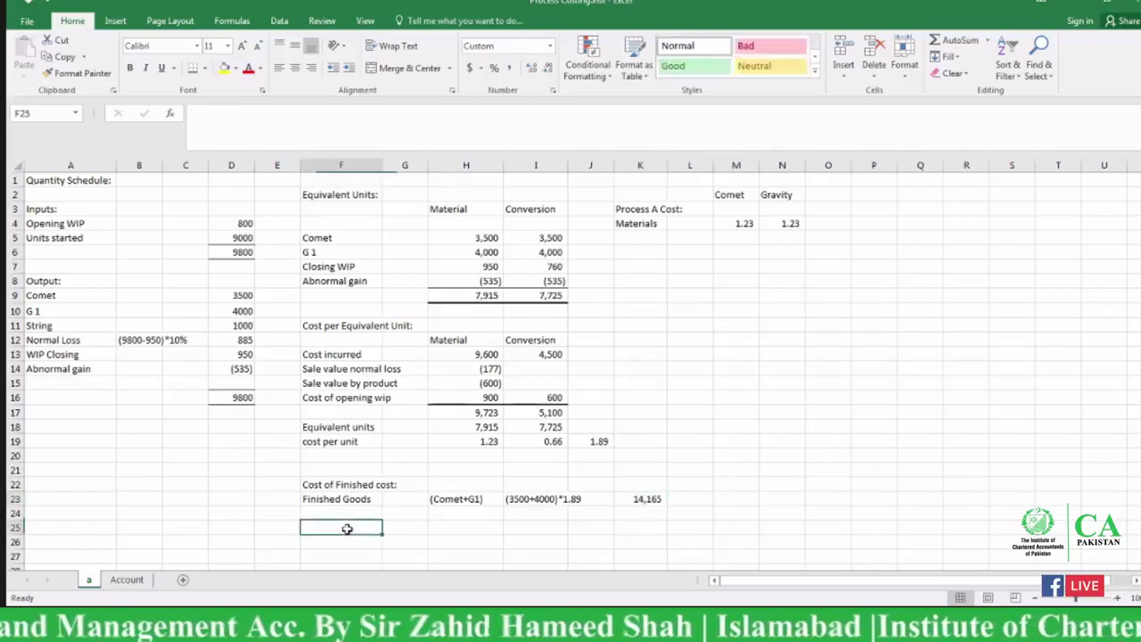
{"action": "left_click", "coordinate": [71, 425]}
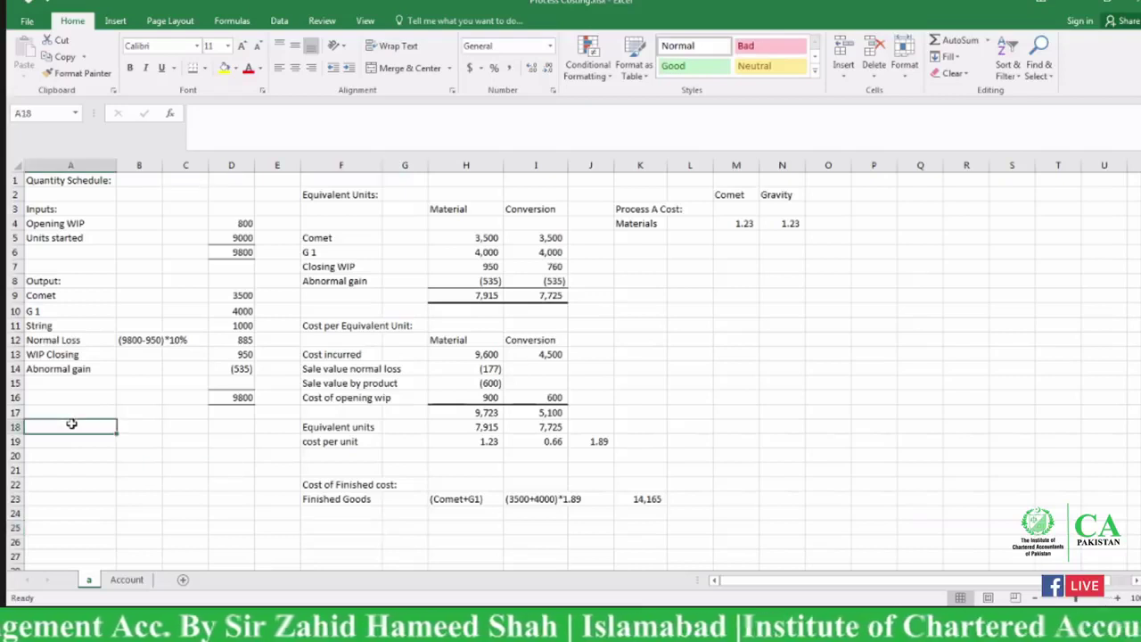
{"action": "type", "text": "NR"}
{"action": "type", "text": "V"}
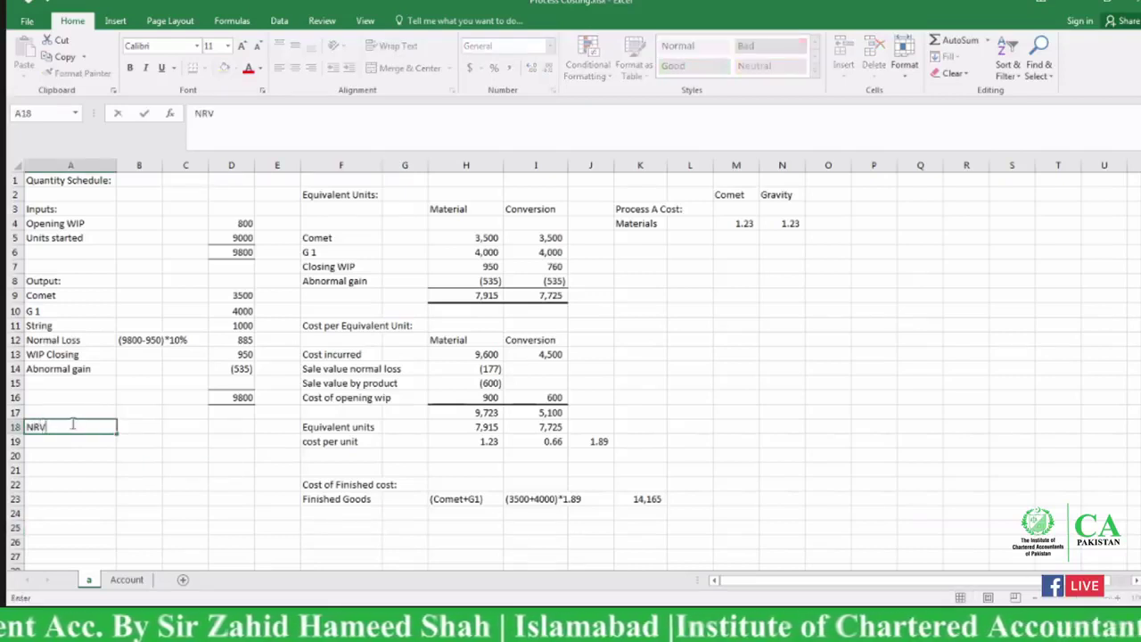
{"action": "type", "text": ":"}
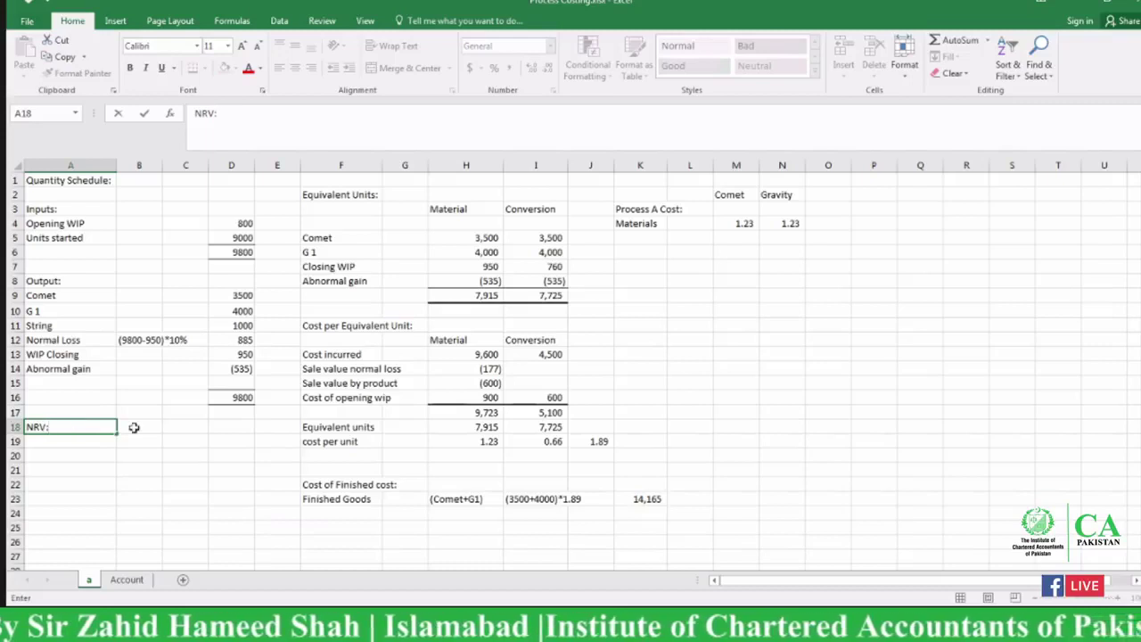
Step: Enter the column headings "Comet" in B18 and "G 1" in C18 beside the NRV heading
{"action": "left_click", "coordinate": [140, 427]}
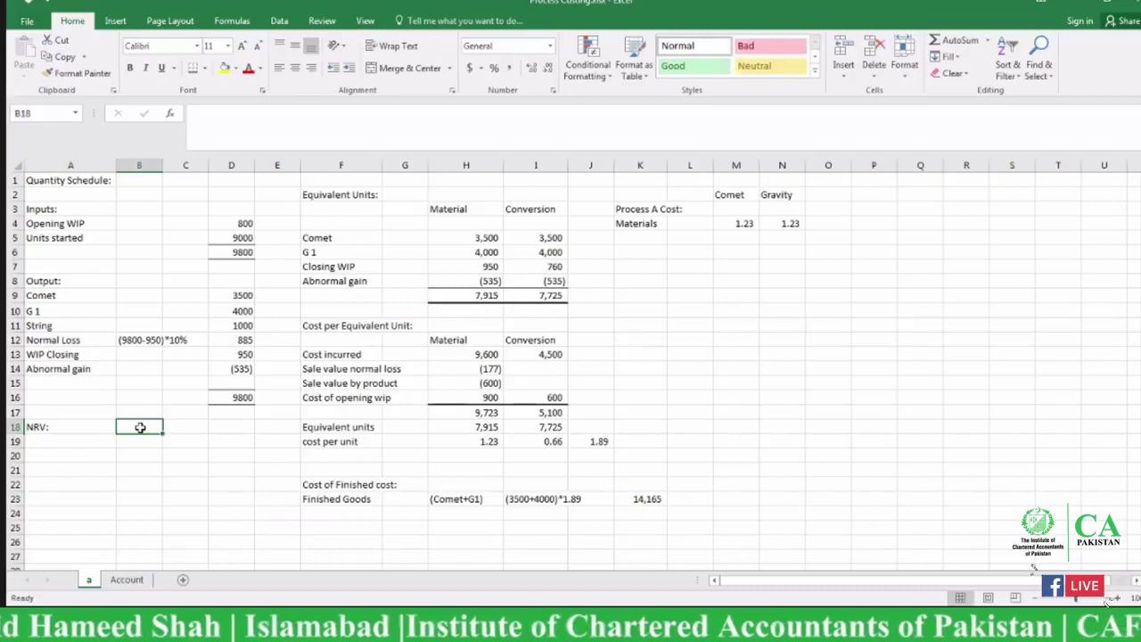
{"action": "type", "text": "Comet"}
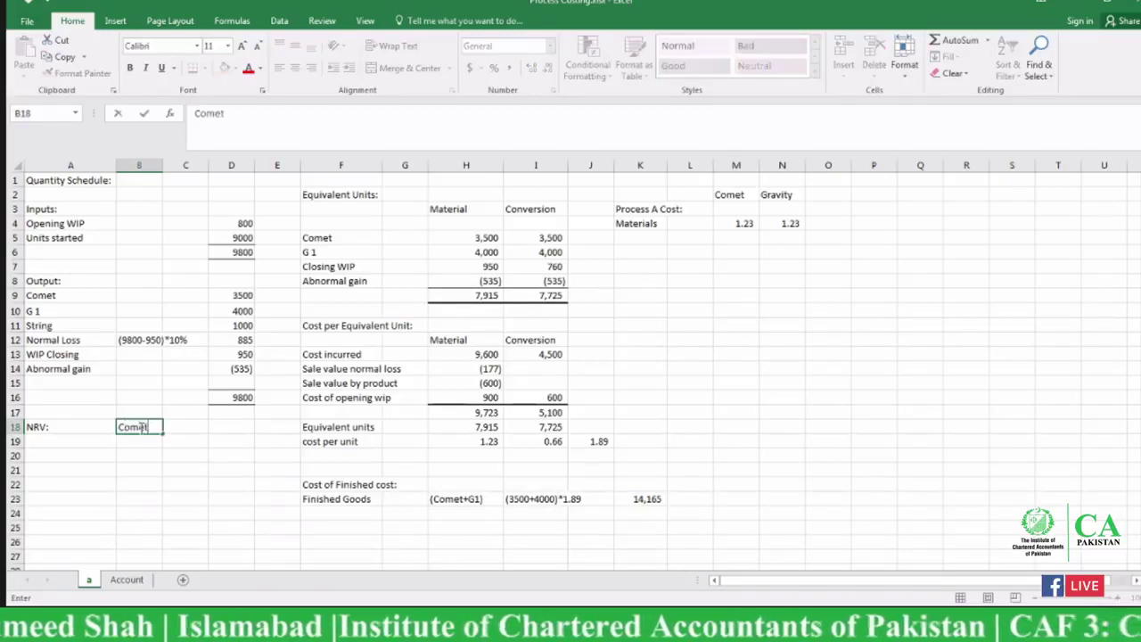
{"action": "key", "text": "Tab"}
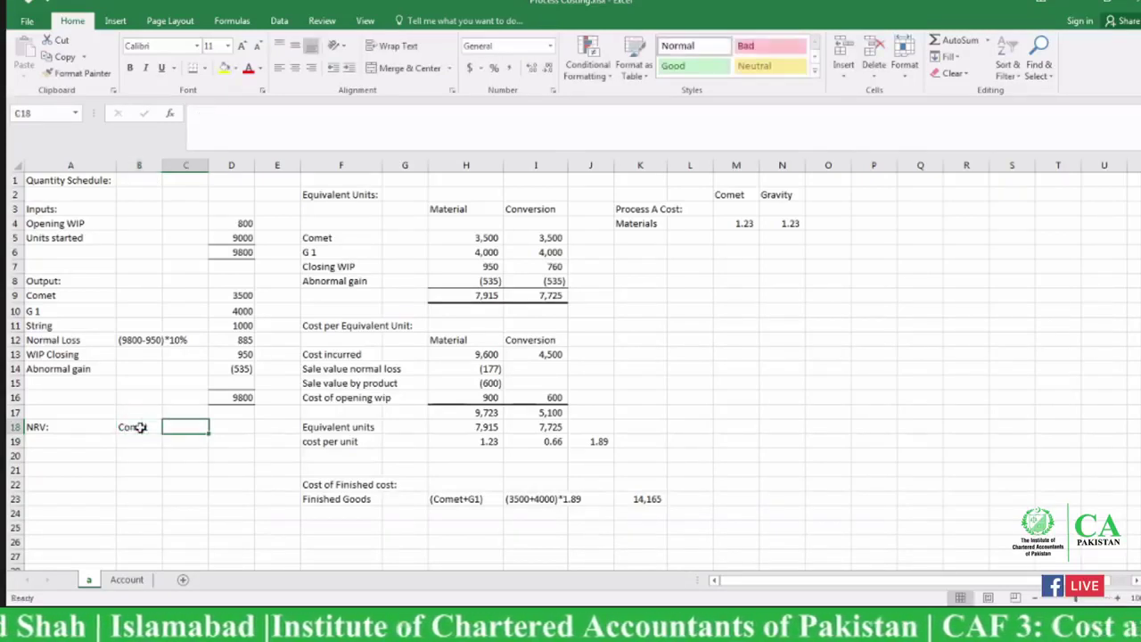
{"action": "type", "text": "Gravity"}
{"action": "key", "text": "BackSpace"}
{"action": "key", "text": "BackSpace"}
{"action": "key", "text": "BackSpace"}
{"action": "key", "text": "BackSpace"}
{"action": "key", "text": "BackSpace"}
{"action": "key", "text": "BackSpace"}
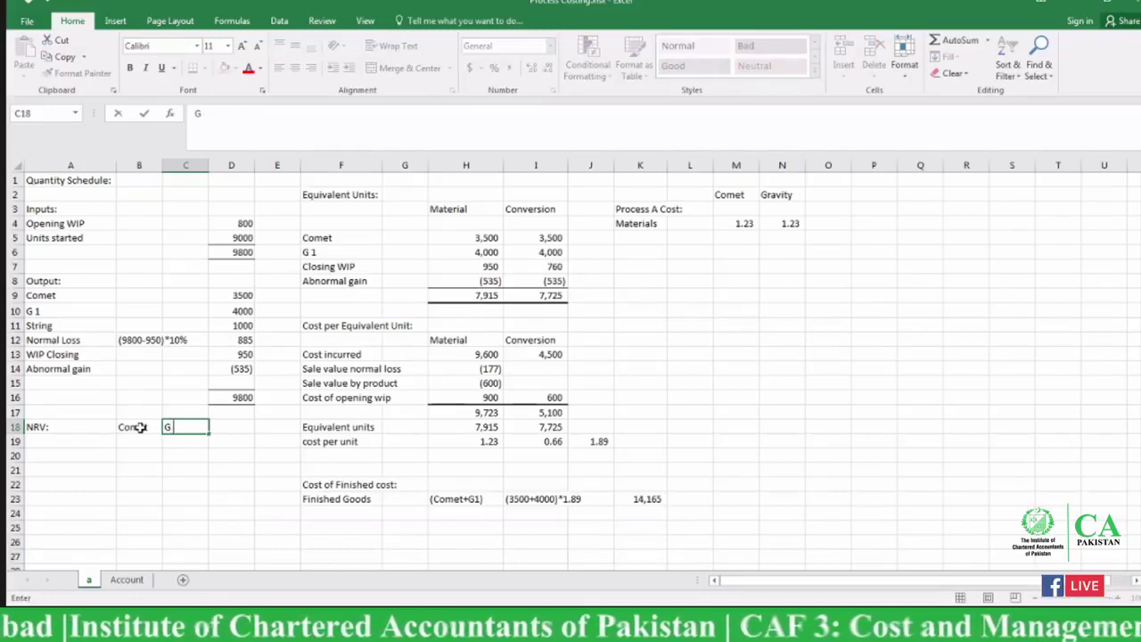
{"action": "type", "text": "1"}
{"action": "key", "text": "Return"}
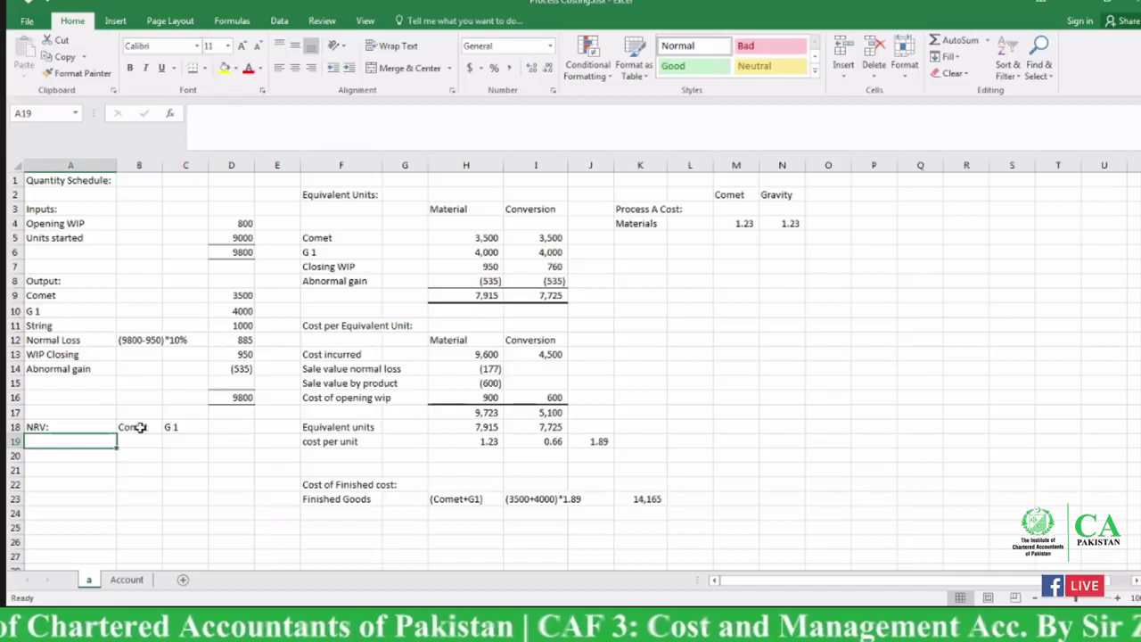
Step: Enter the row label "sale price" in A19 under the NRV heading
{"action": "type", "text": "sle"}
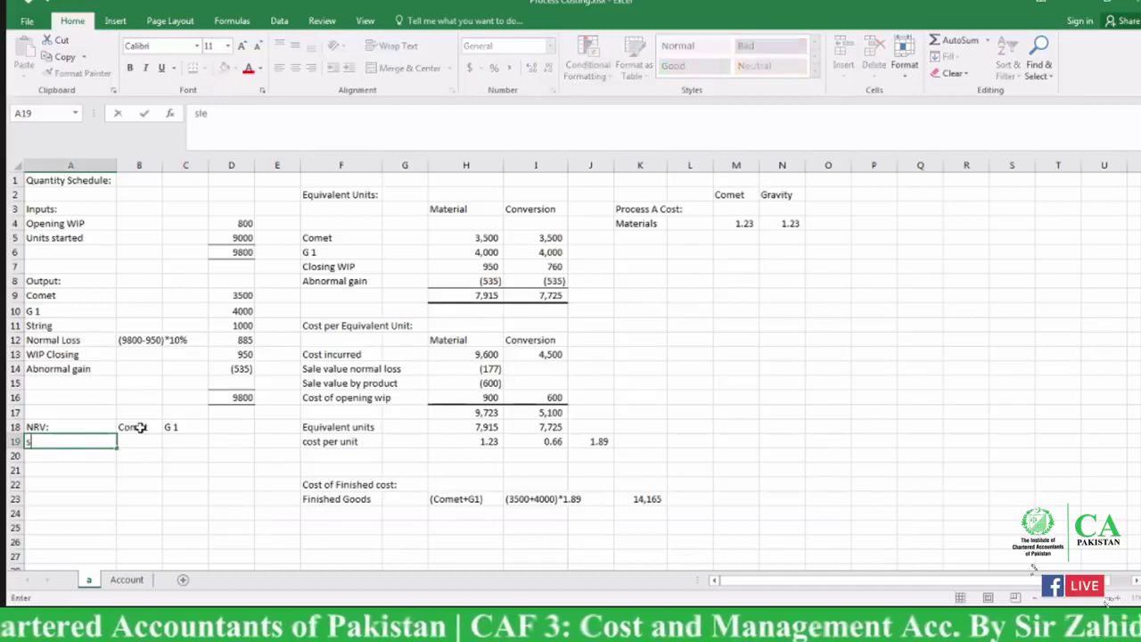
{"action": "type", "text": " price"}
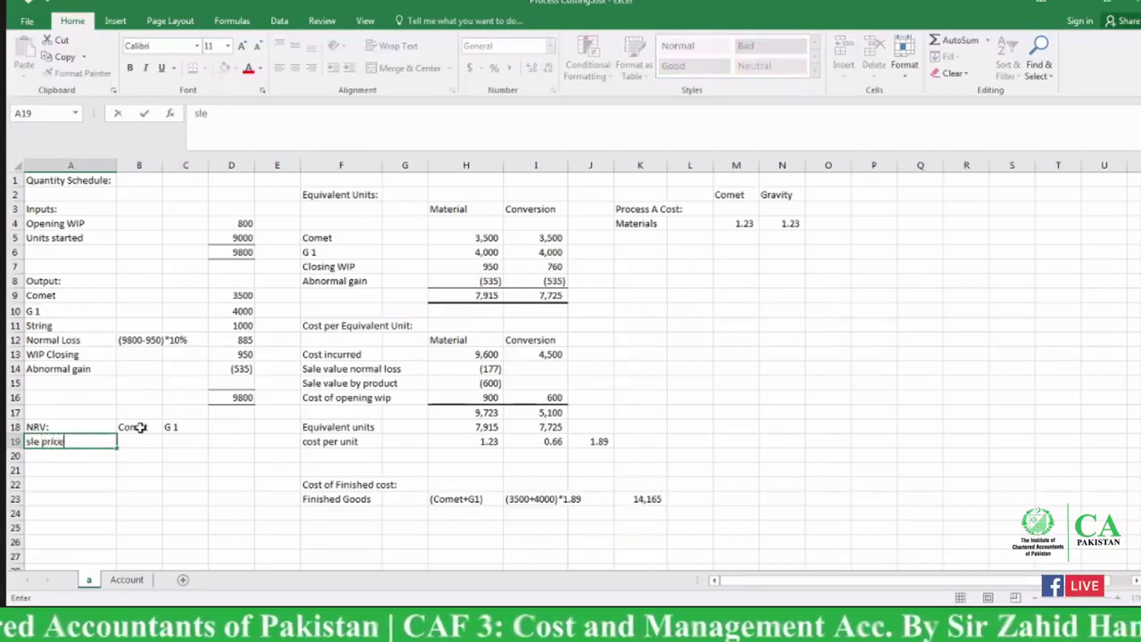
{"action": "key", "text": "Tab"}
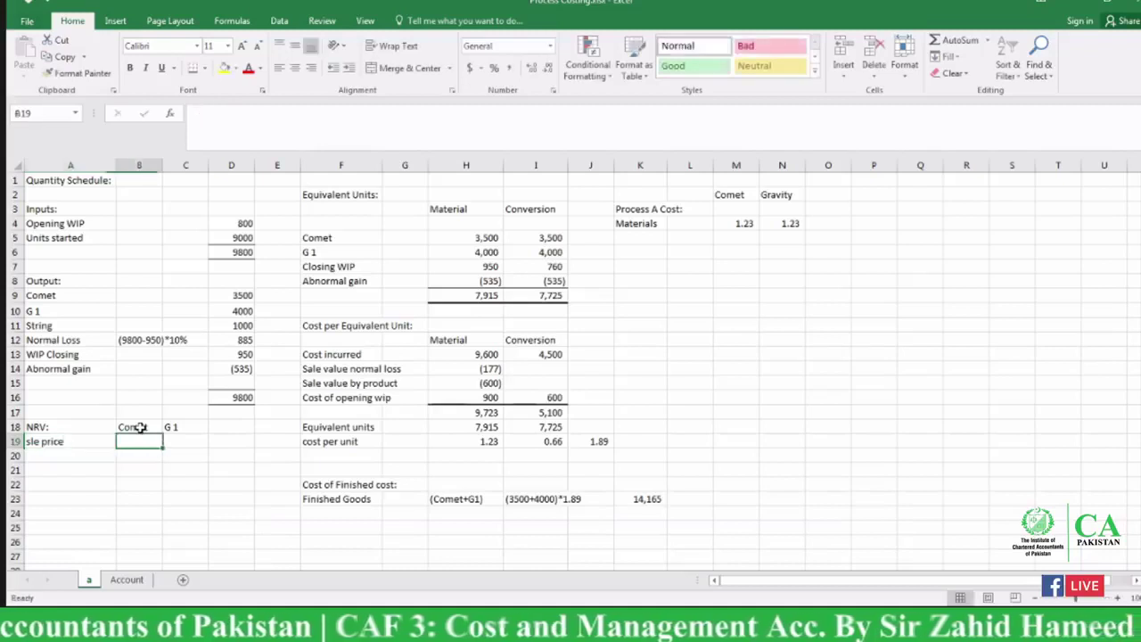
{"action": "left_click", "coordinate": [48, 443]}
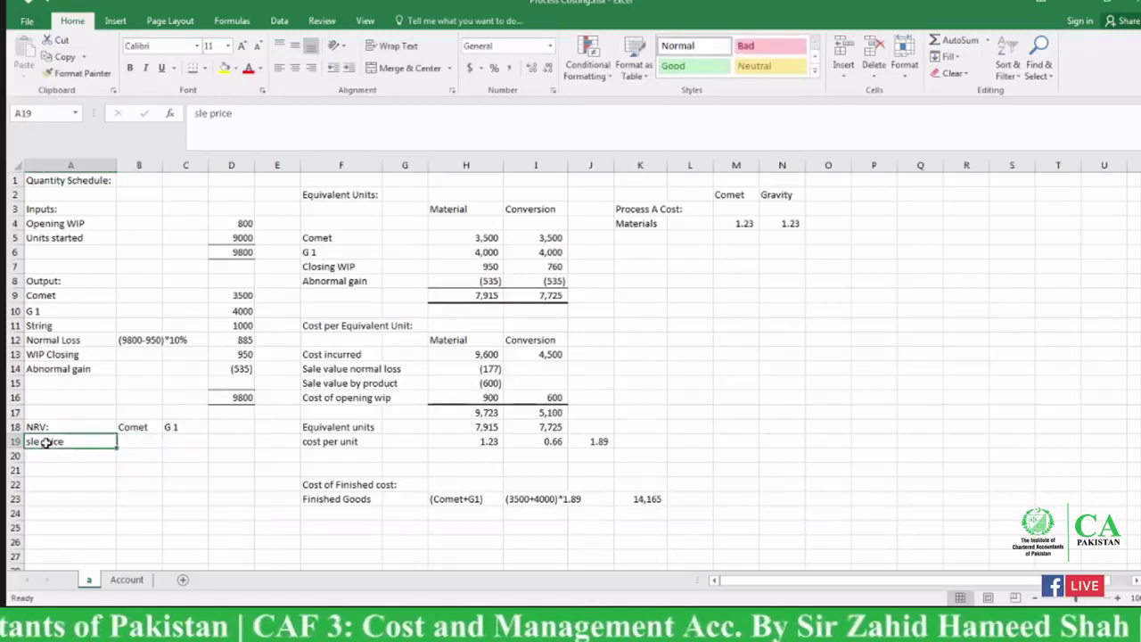
{"action": "left_click", "coordinate": [198, 113]}
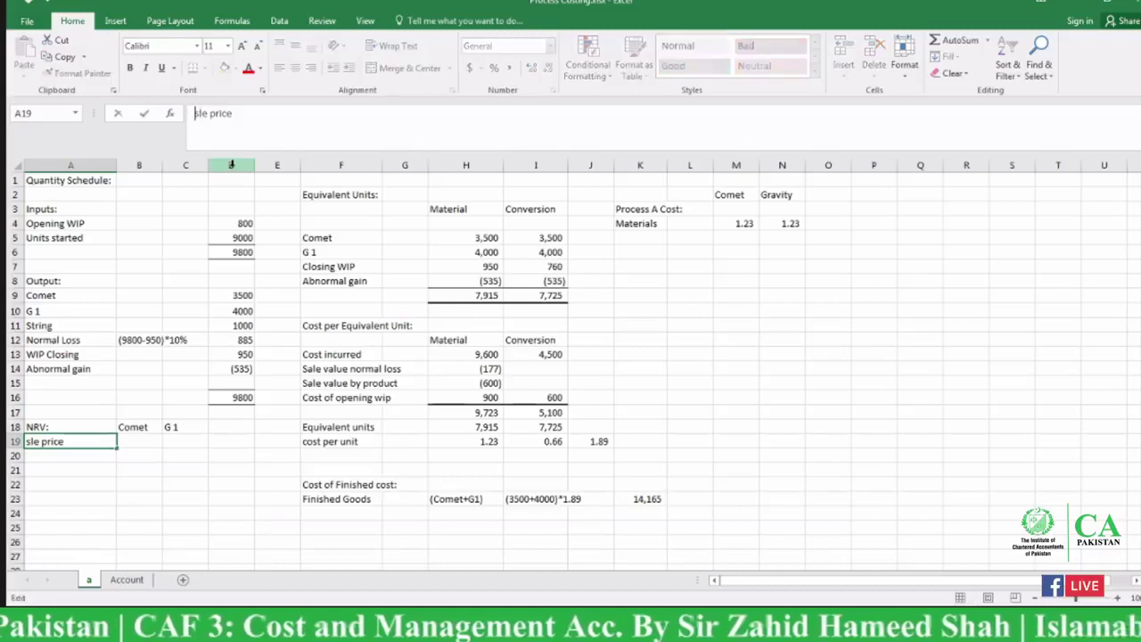
{"action": "type", "text": "a"}
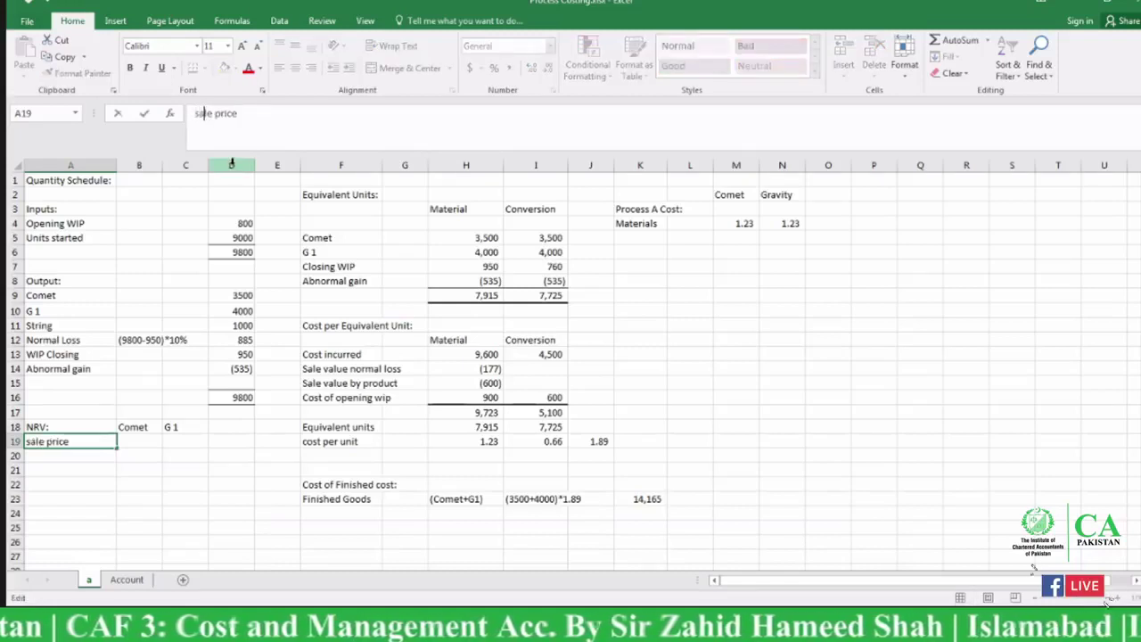
Step: Enter the sale prices 1500 for Comet in B19 and 2200 for G 1 in C19
{"action": "left_click", "coordinate": [140, 440]}
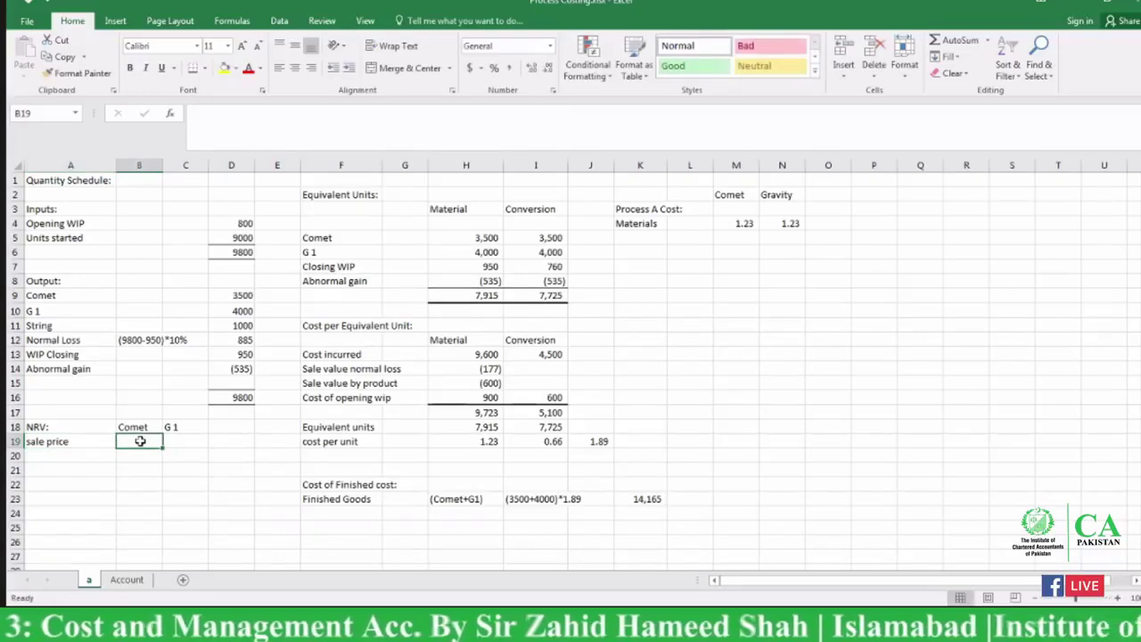
{"action": "type", "text": "1500"}
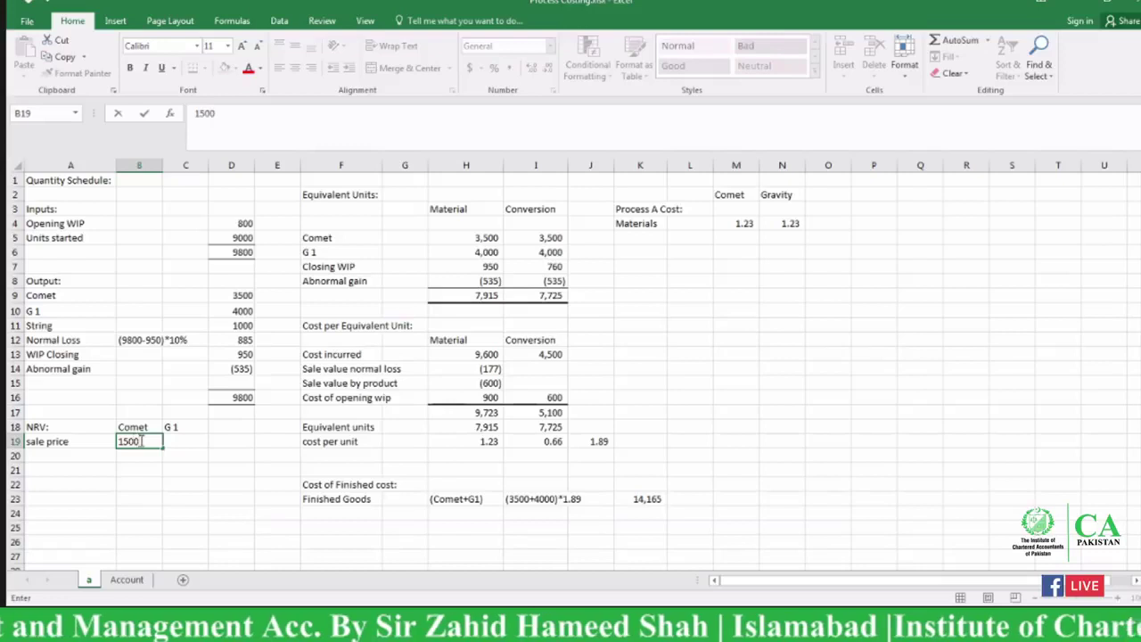
{"action": "key", "text": "Tab"}
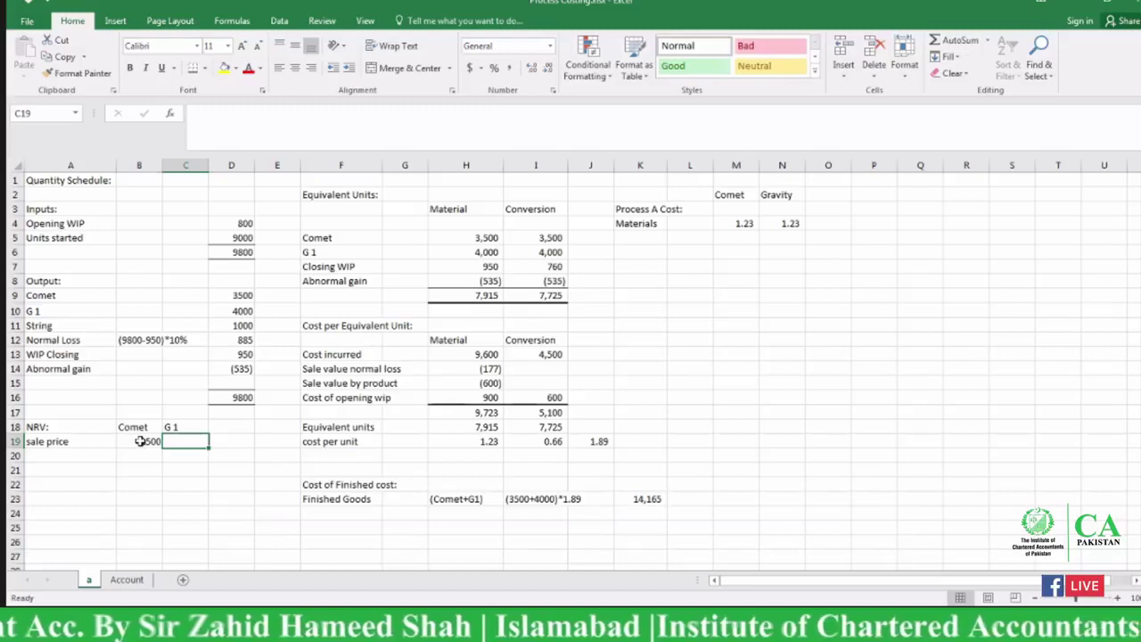
{"action": "type", "text": "2200"}
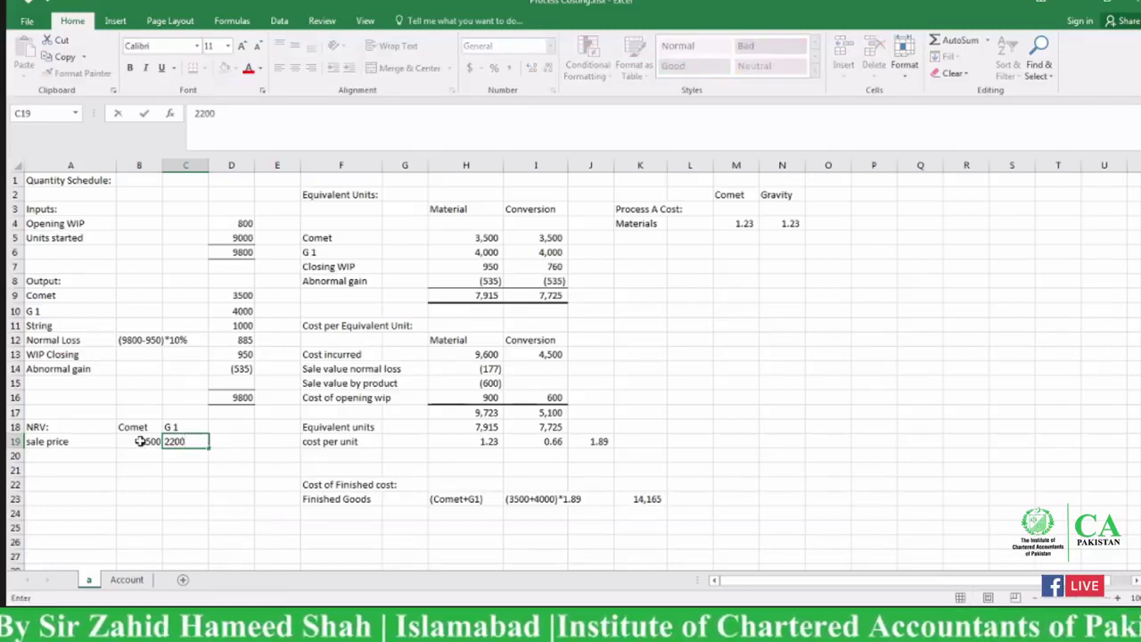
{"action": "key", "text": "Return"}
{"action": "key", "text": "Home"}
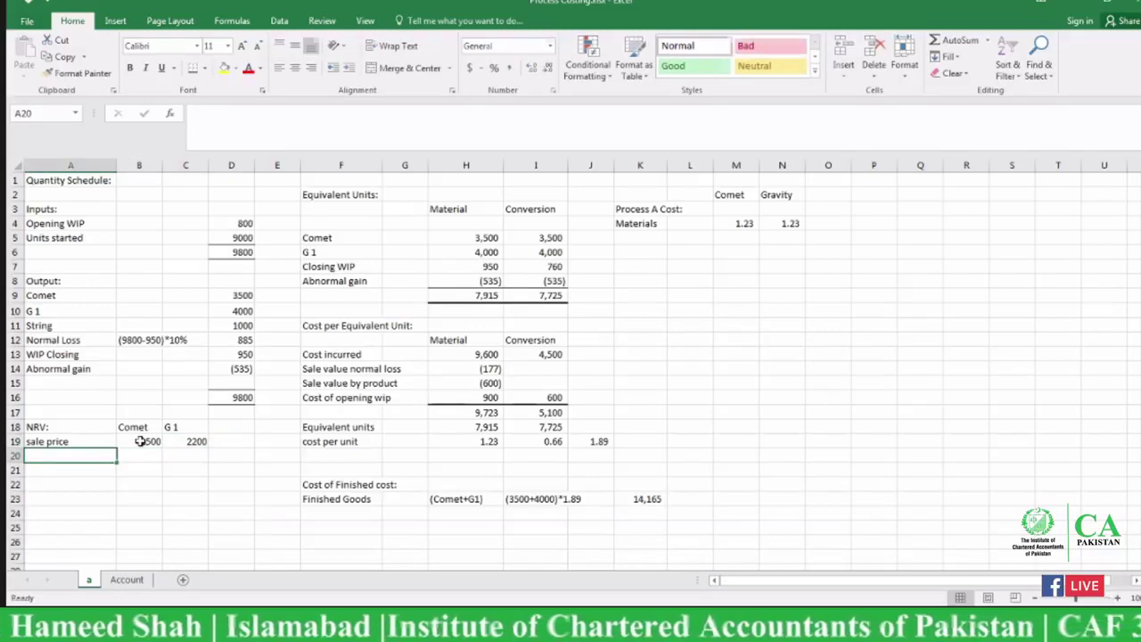
Step: Add the row labels "Cost to complete" in A20 and "Cost to sell" in A21
{"action": "type", "text": "Cost to complete"}
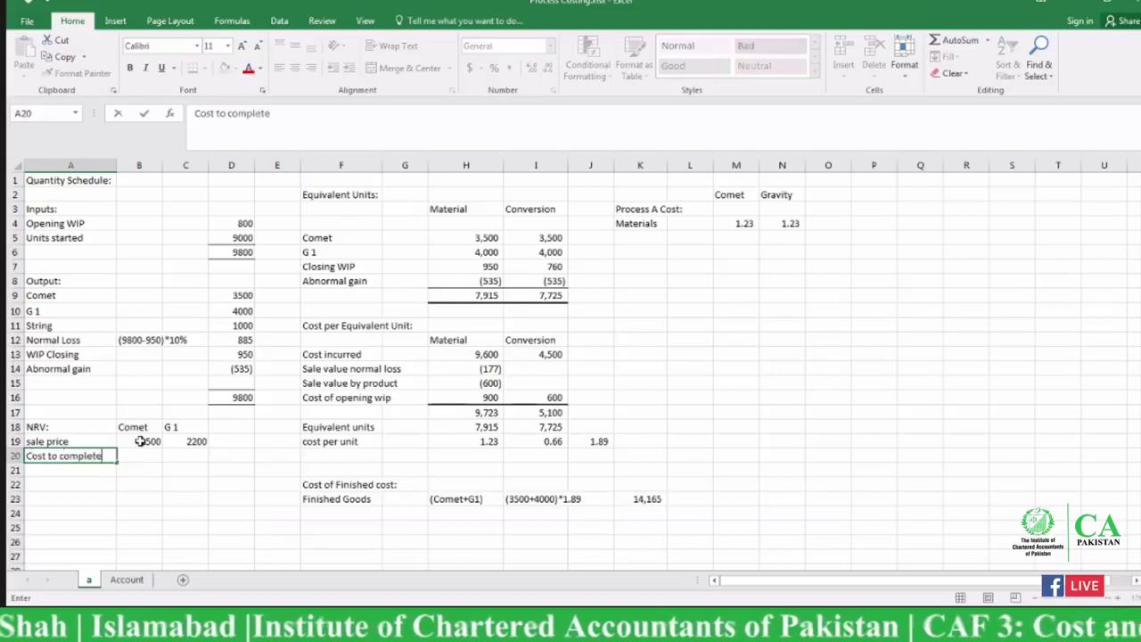
{"action": "key", "text": "Return"}
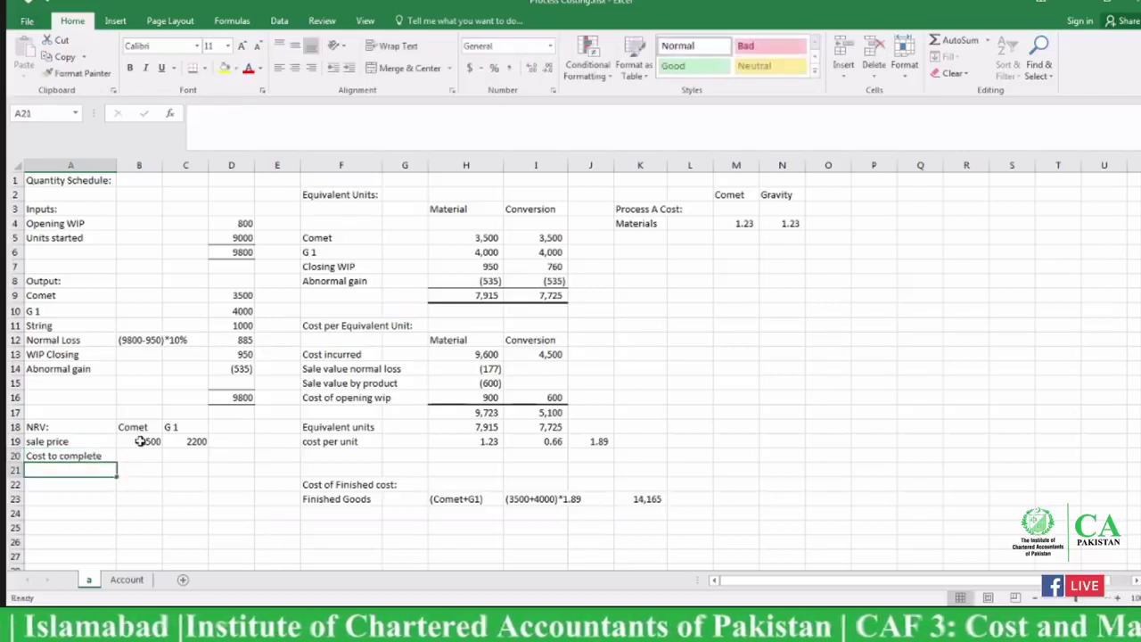
{"action": "type", "text": "Cost to "}
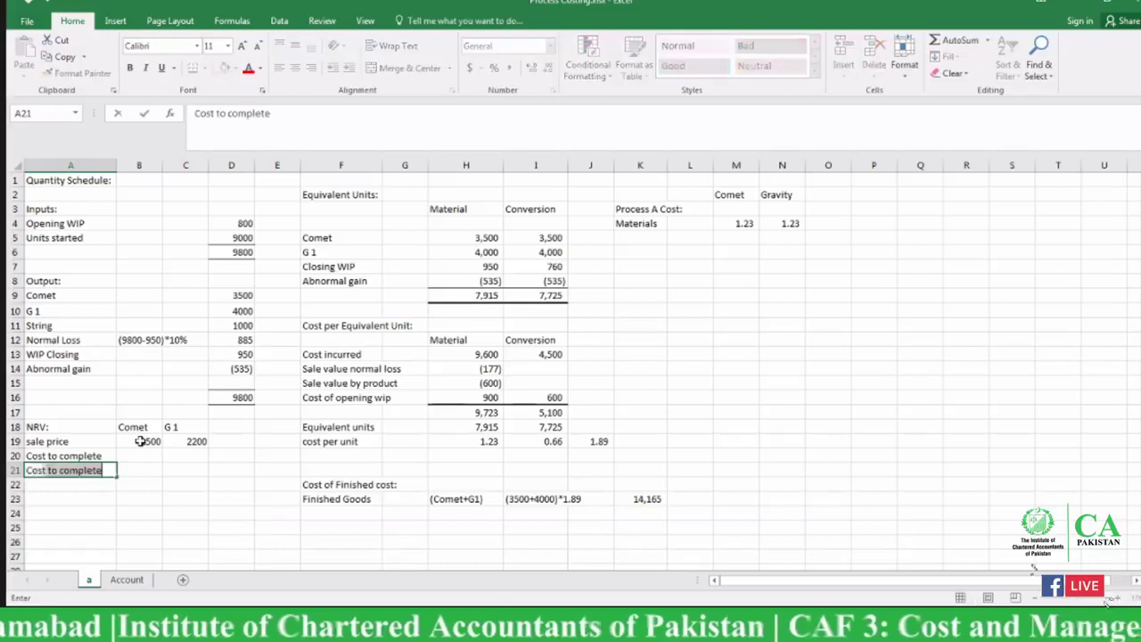
{"action": "type", "text": "sell"}
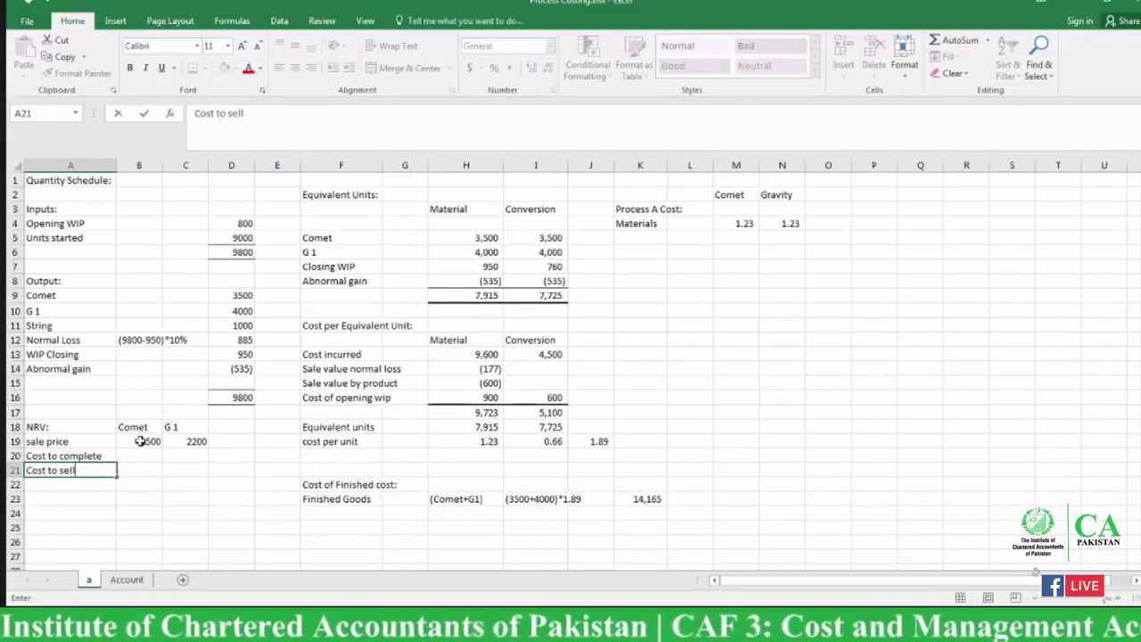
{"action": "key", "text": "Return"}
Step: Enter Comet's cost to complete as 0 in B20 and its cost to sell as -120 in B21
{"action": "key", "text": "Up"}
{"action": "key", "text": "Up"}
{"action": "key", "text": "Right"}
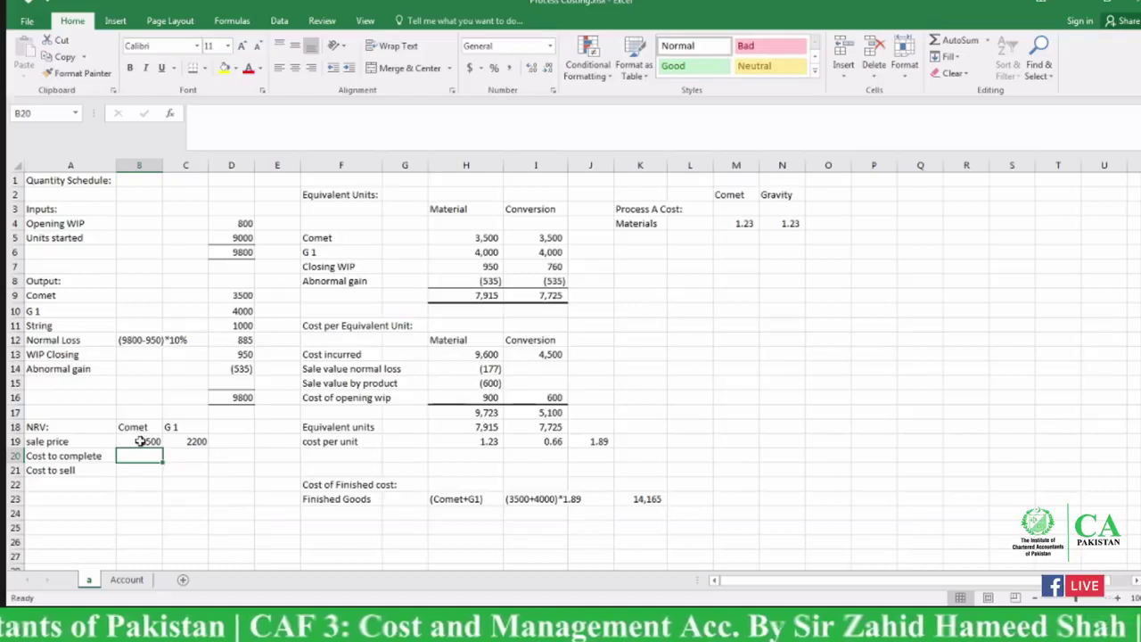
{"action": "type", "text": "0"}
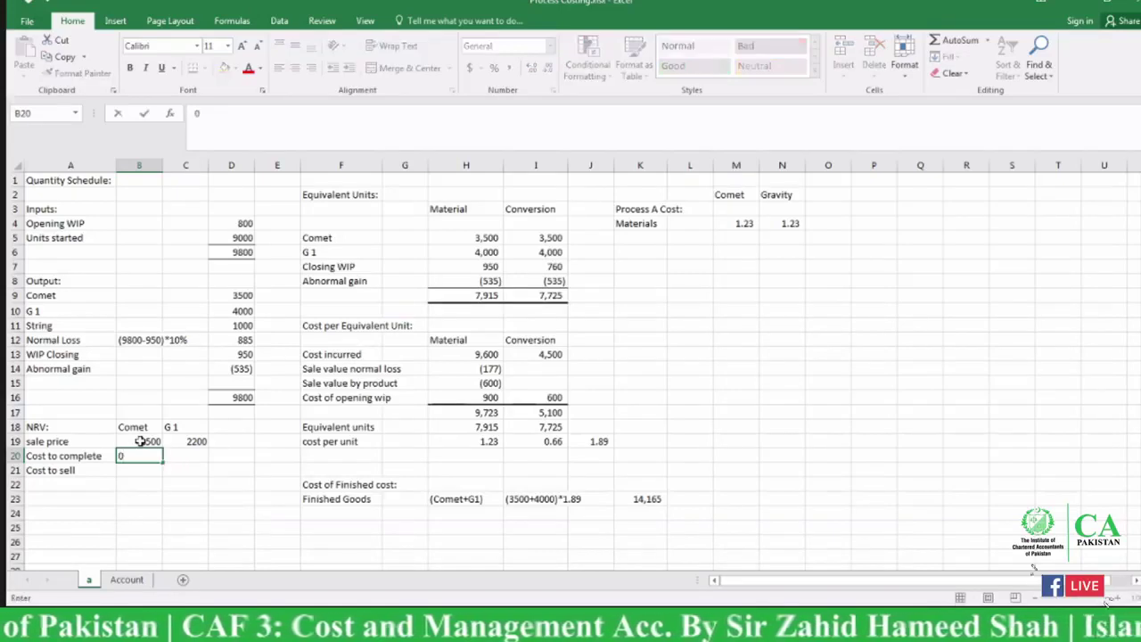
{"action": "key", "text": "Return"}
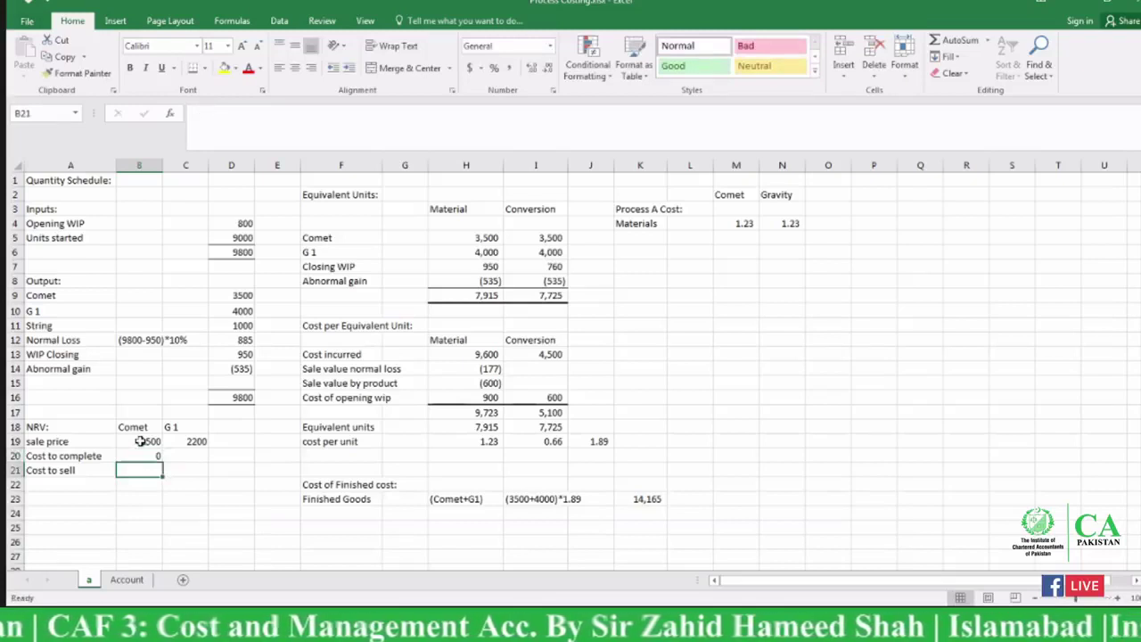
{"action": "type", "text": "12"}
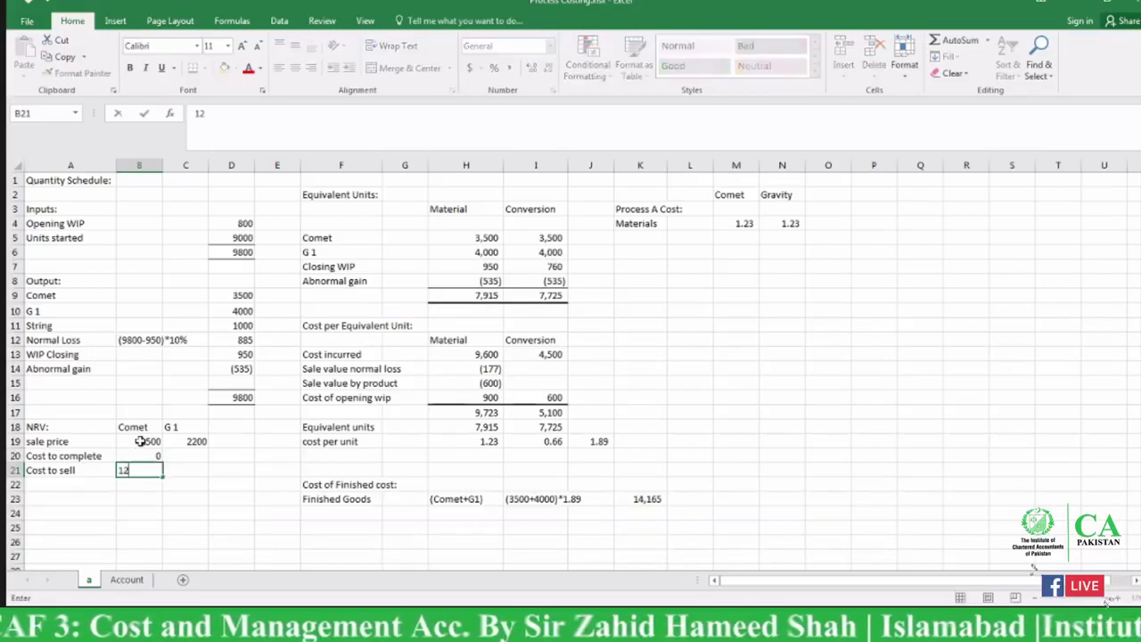
{"action": "type", "text": "0"}
{"action": "key", "text": "BackSpace"}
{"action": "key", "text": "BackSpace"}
{"action": "key", "text": "BackSpace"}
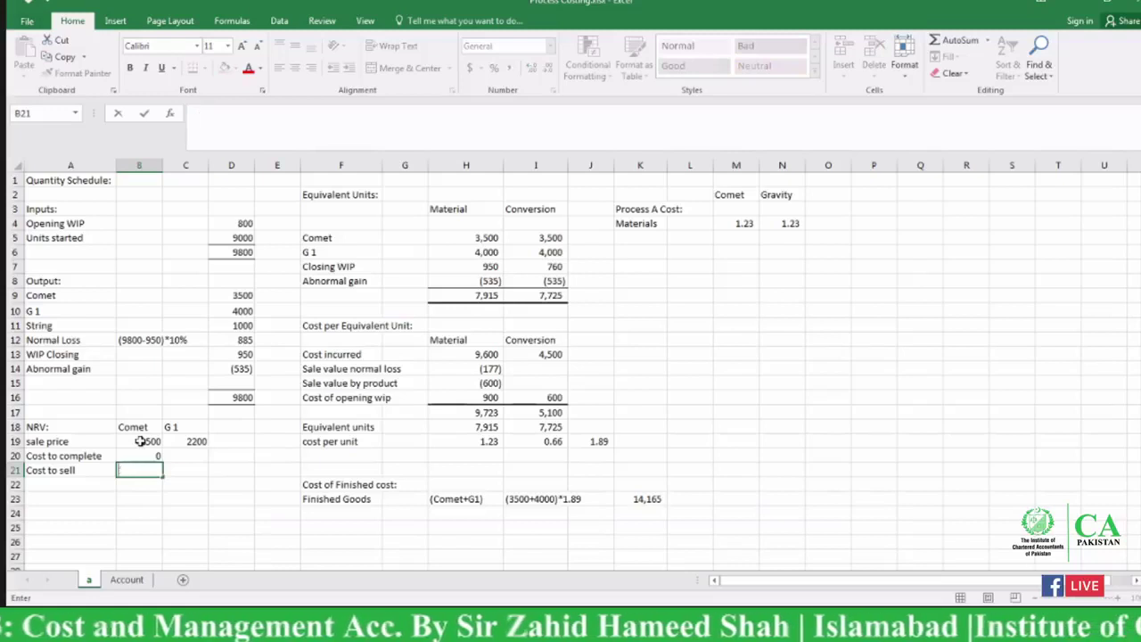
{"action": "type", "text": "-1"}
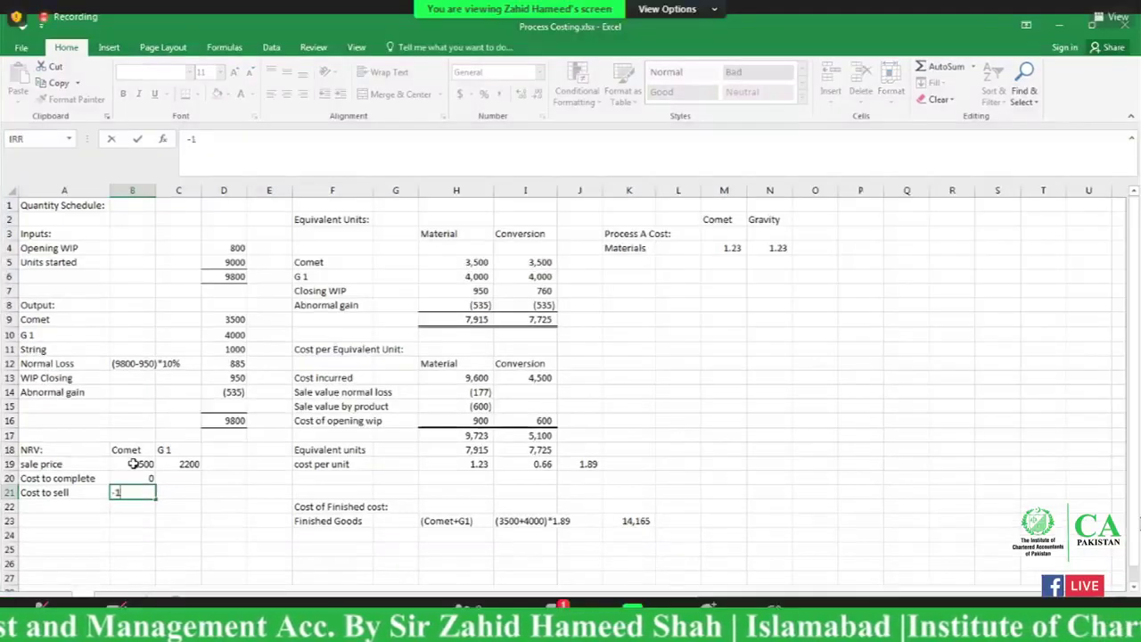
{"action": "type", "text": "20"}
{"action": "key", "text": "Tab"}
Step: Enter 140 as the cost to sell for G 1 in C21
{"action": "key", "text": "Up"}
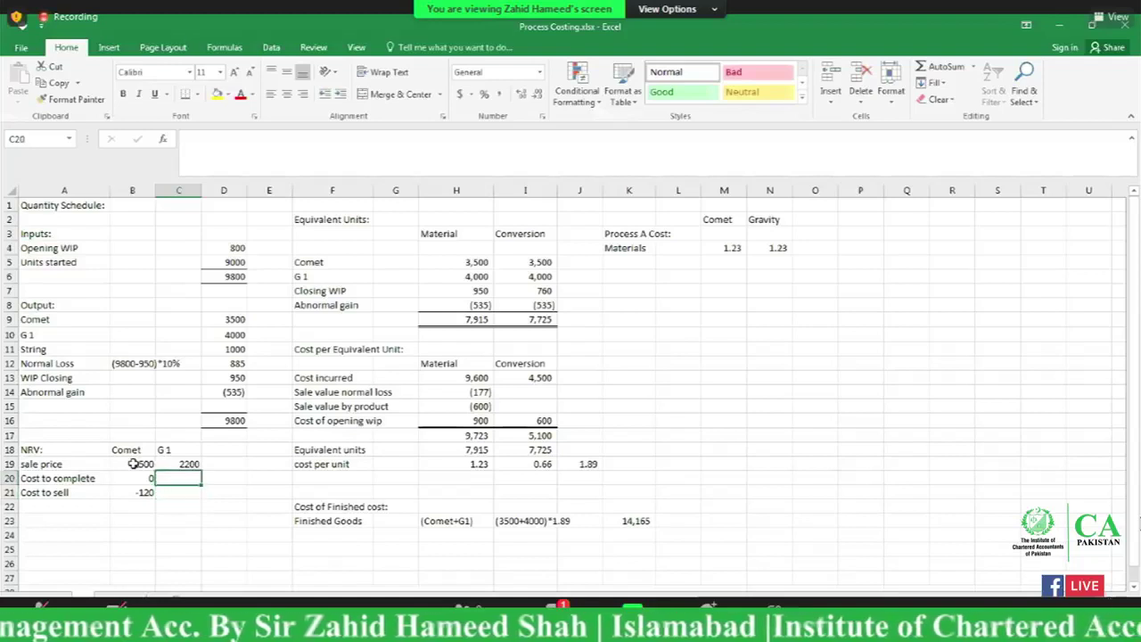
{"action": "key", "text": "Down"}
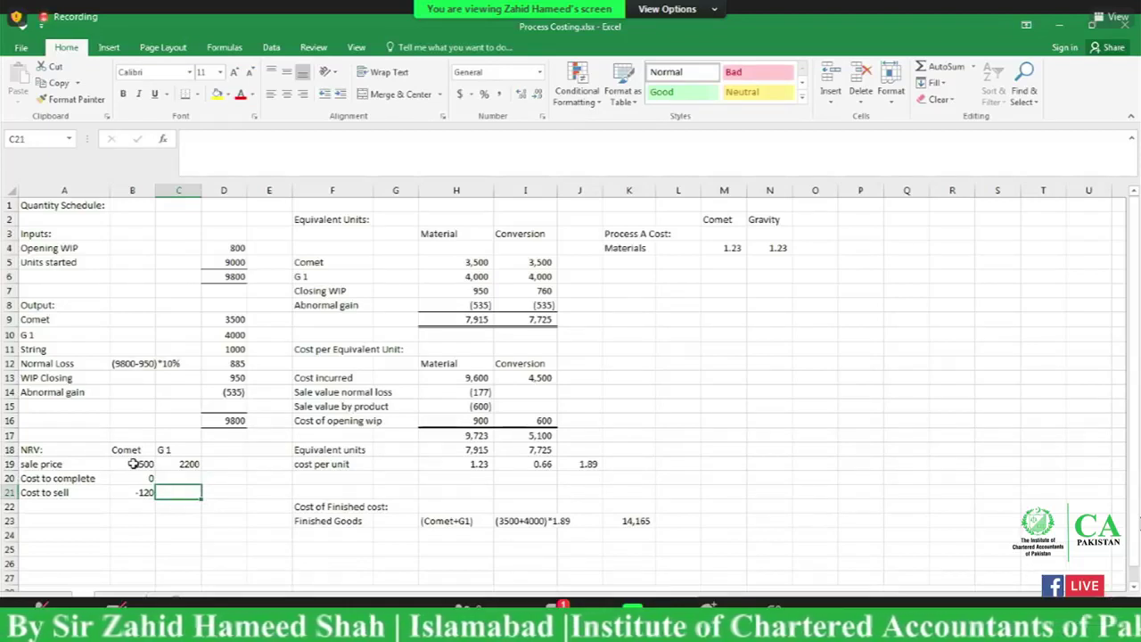
{"action": "type", "text": "140"}
{"action": "key", "text": "Up"}
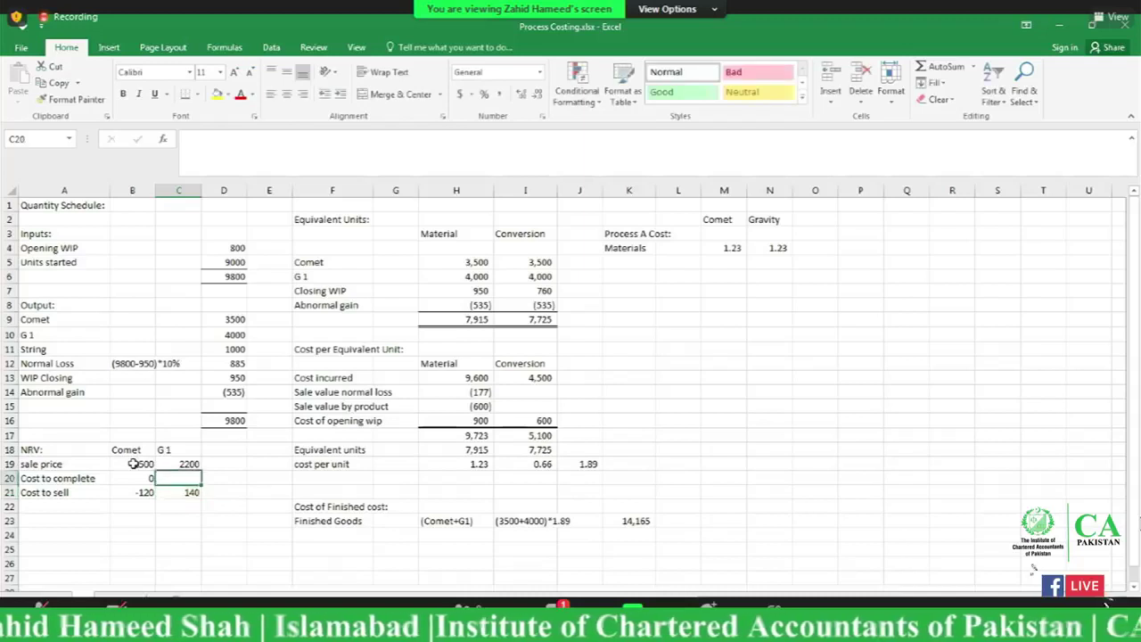
Step: Change the cost to sell for G 1 in C21 to -140
{"action": "left_click", "coordinate": [179, 494]}
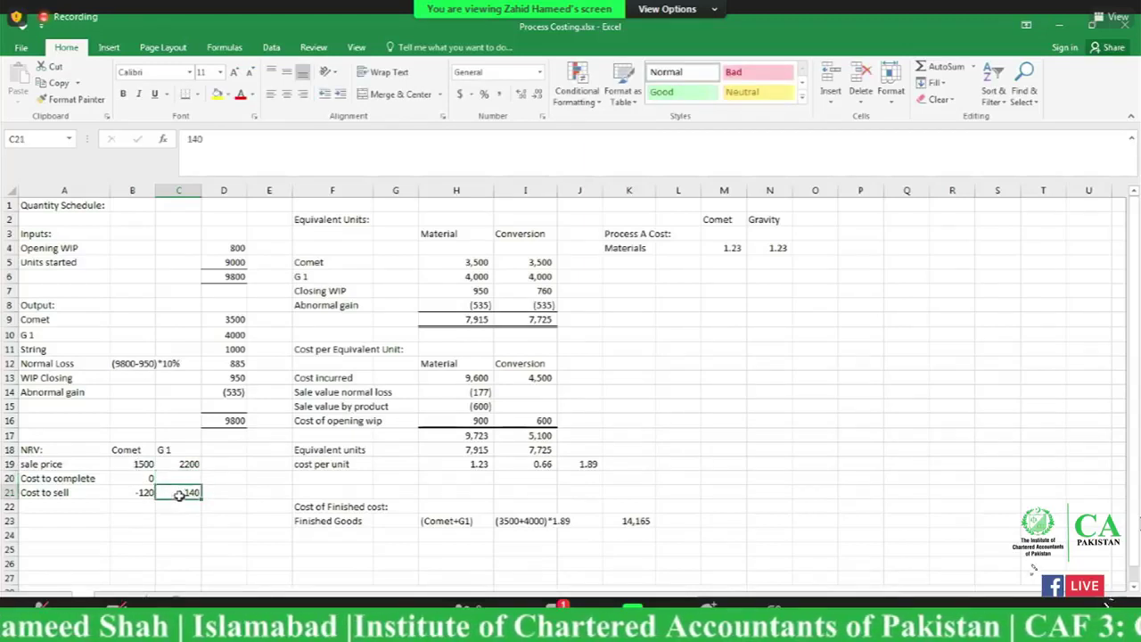
{"action": "left_click", "coordinate": [188, 139]}
{"action": "type", "text": "-"}
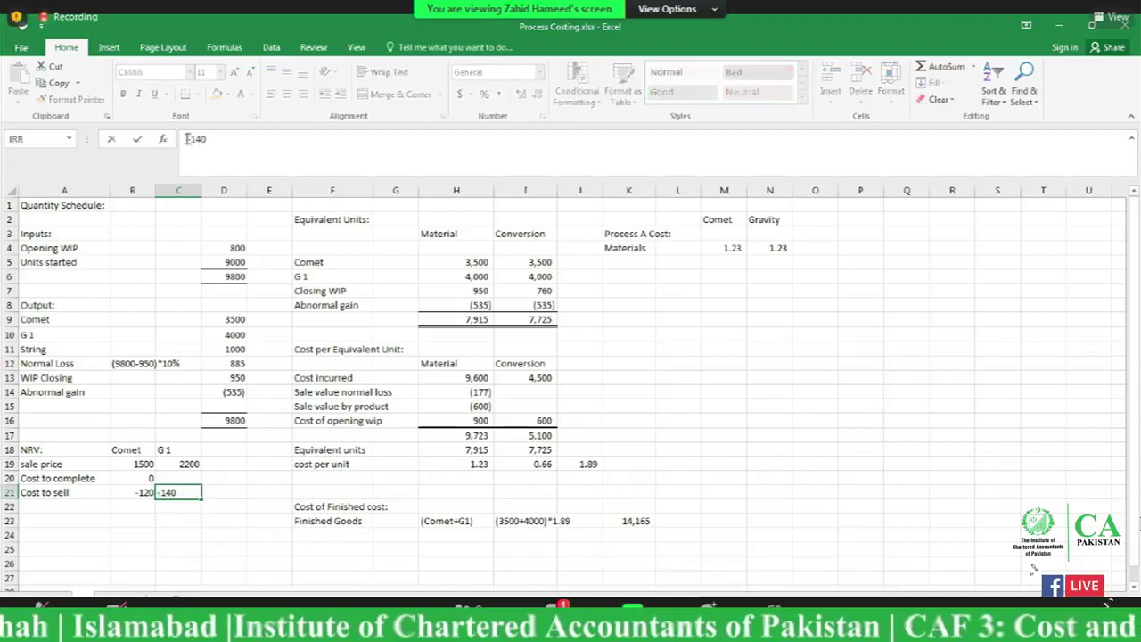
{"action": "key", "text": "Return"}
Step: Enter the cost to complete for G 1 in C20 as the formula =2000000/4000
{"action": "left_click", "coordinate": [173, 479]}
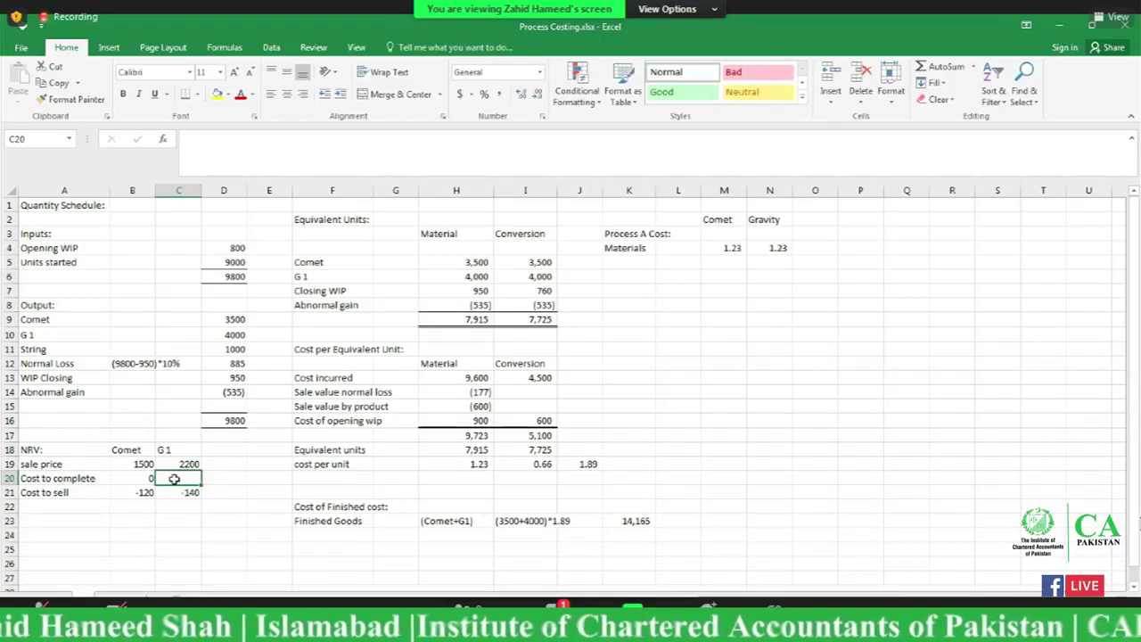
{"action": "type", "text": "=2000"}
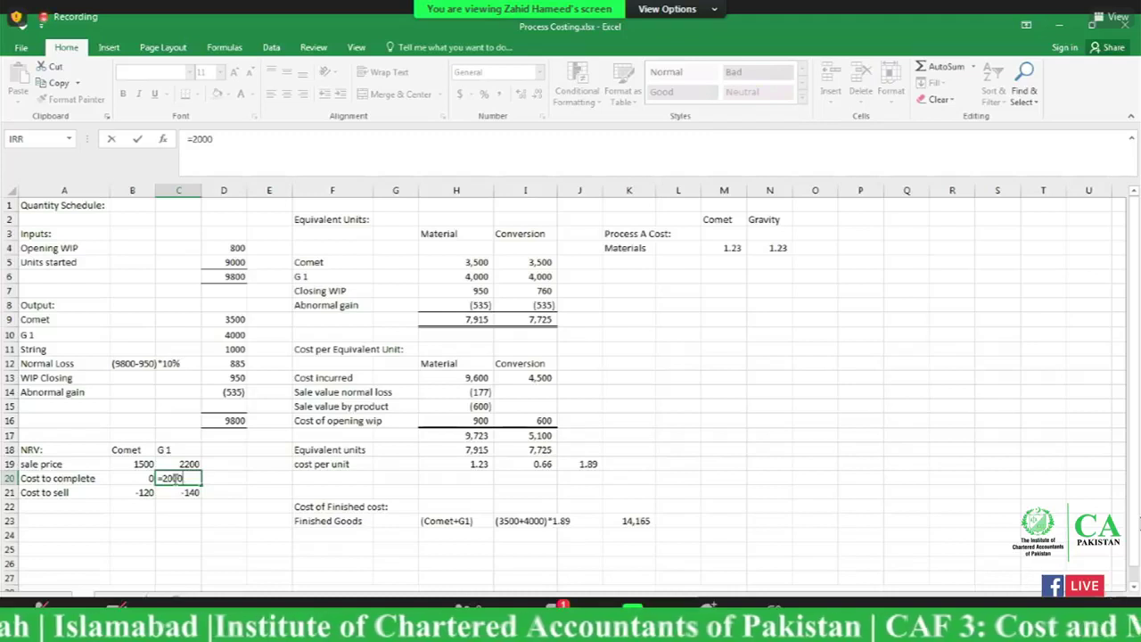
{"action": "type", "text": "/4000"}
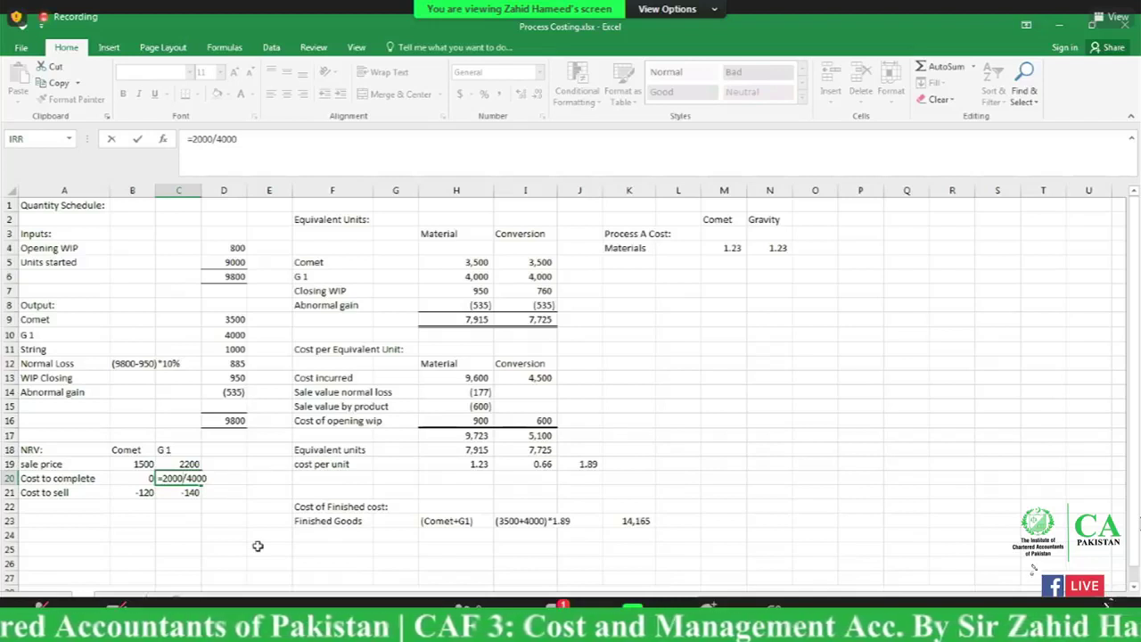
{"action": "type", "text": "000"}
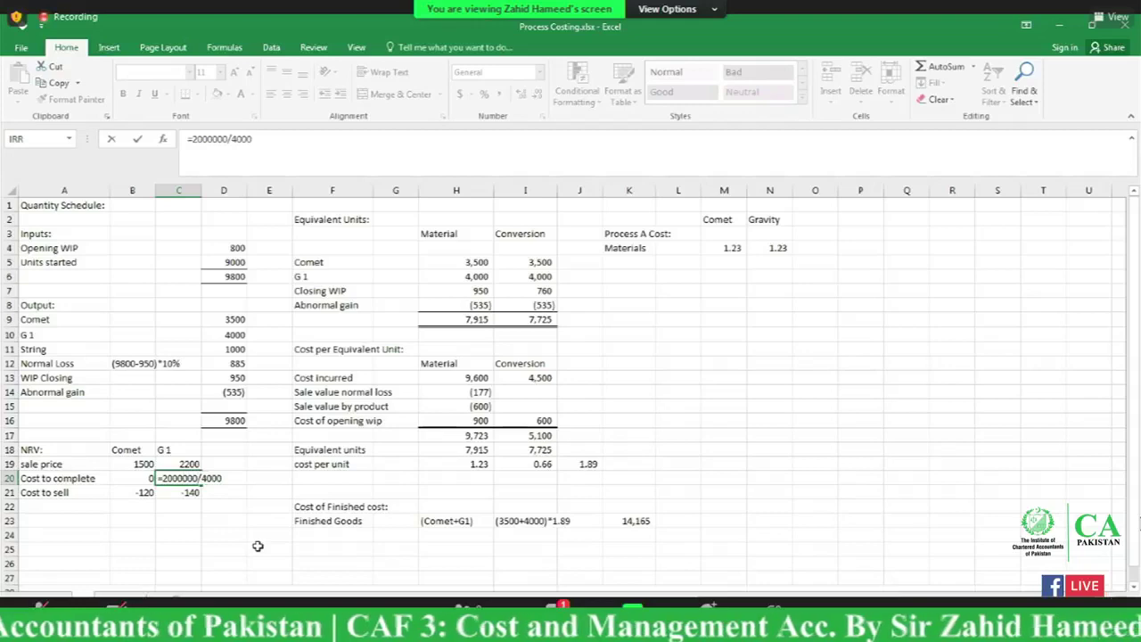
{"action": "key", "text": "Return"}
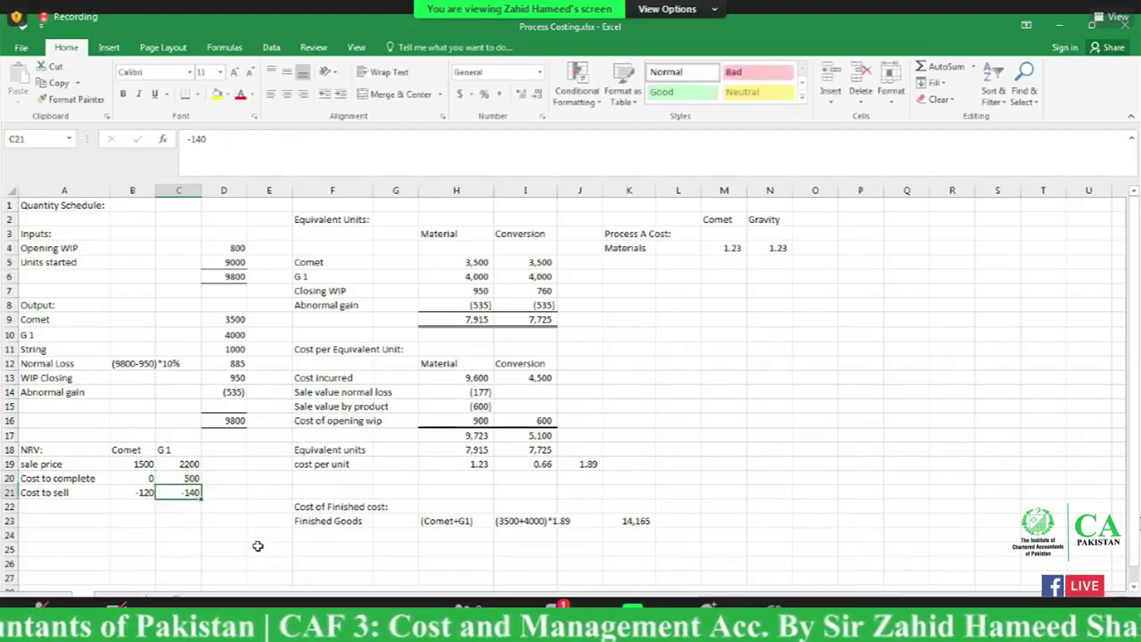
Step: Make the cost to complete for G 1 in C20 negative by changing its formula to =-2000000/4000
{"action": "left_click", "coordinate": [154, 433]}
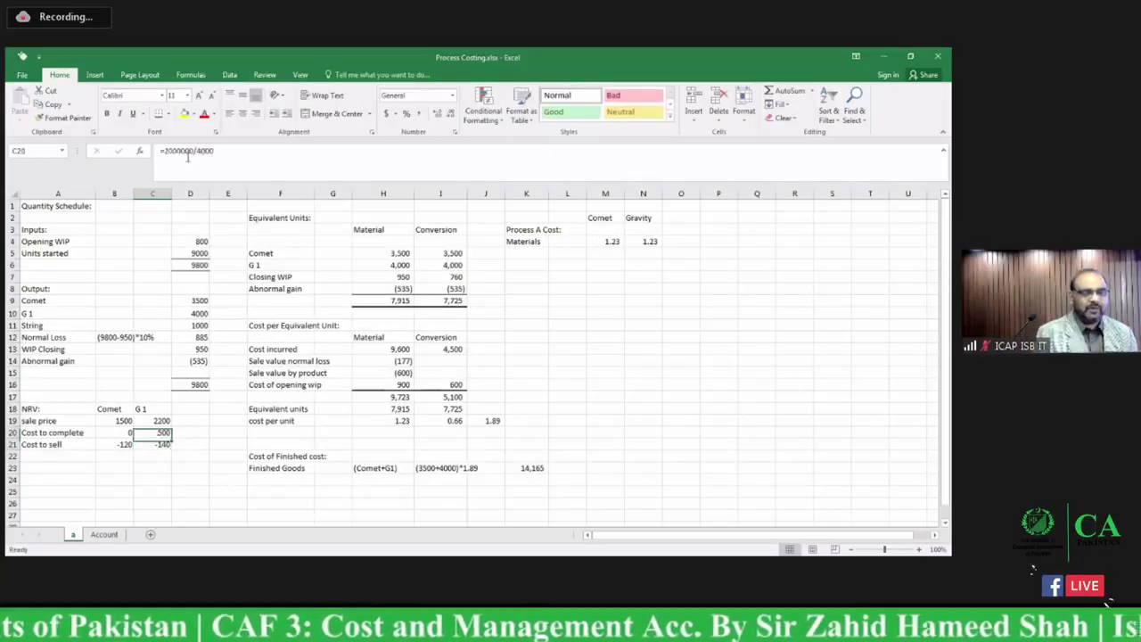
{"action": "left_click", "coordinate": [163, 151]}
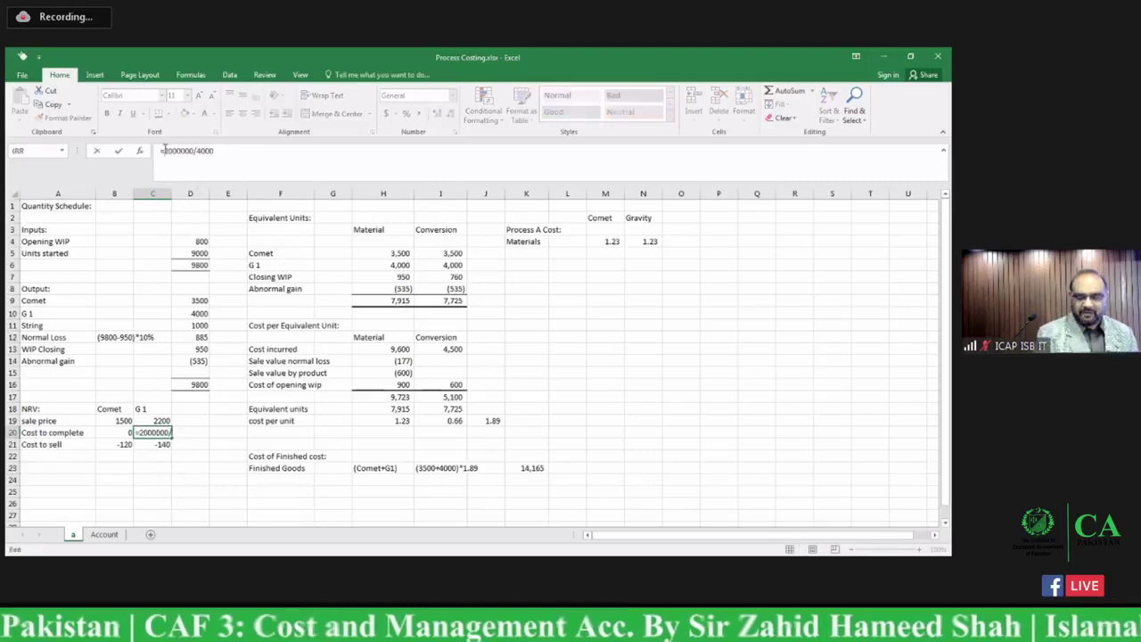
{"action": "type", "text": "-"}
{"action": "key", "text": "Return"}
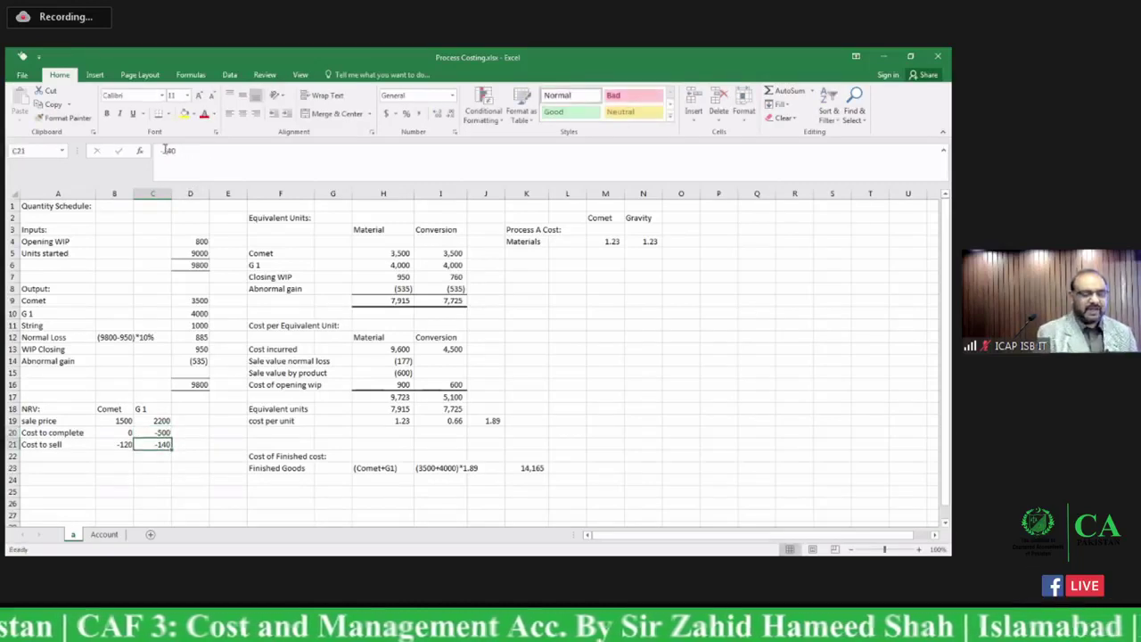
Step: Total Comet's NRV figures in B22 with =SUM(B19:B21) and copy the formula across to C22 for G 1
{"action": "left_click", "coordinate": [114, 456]}
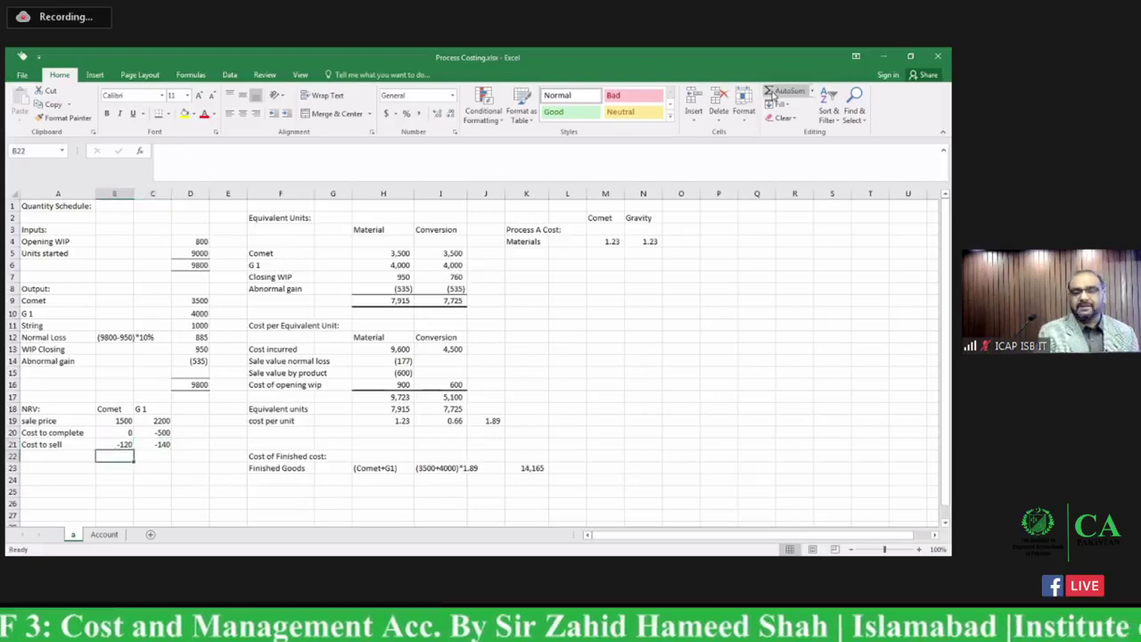
{"action": "left_click", "coordinate": [769, 93]}
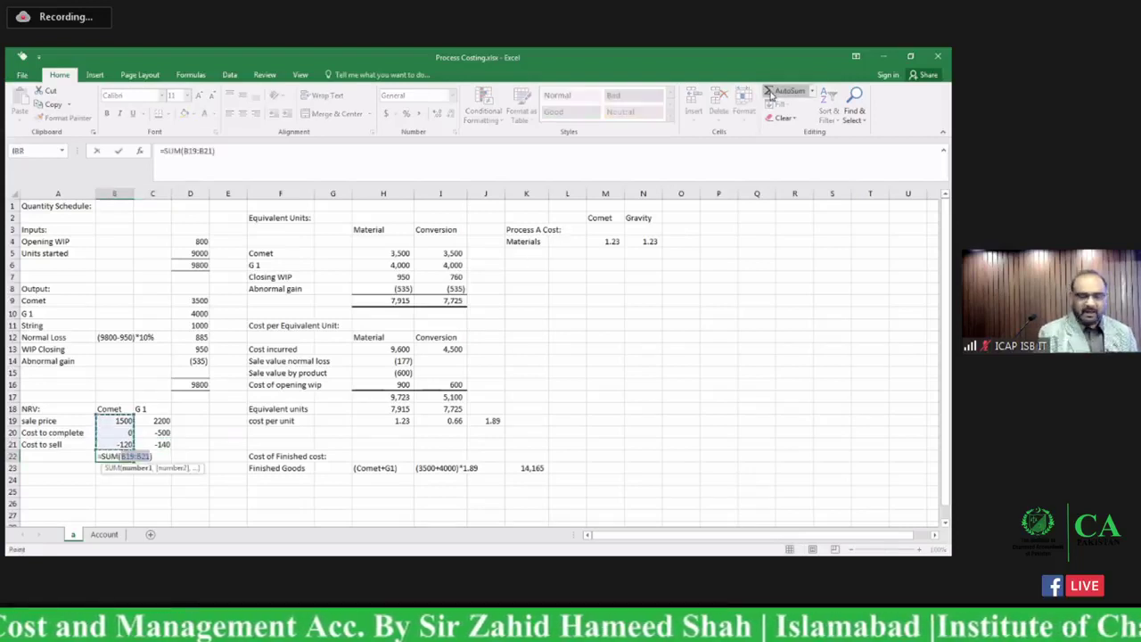
{"action": "key", "text": "Return"}
{"action": "left_click", "coordinate": [124, 456]}
{"action": "left_click_drag", "start_coordinate": [133, 460], "coordinate": [167, 458]}
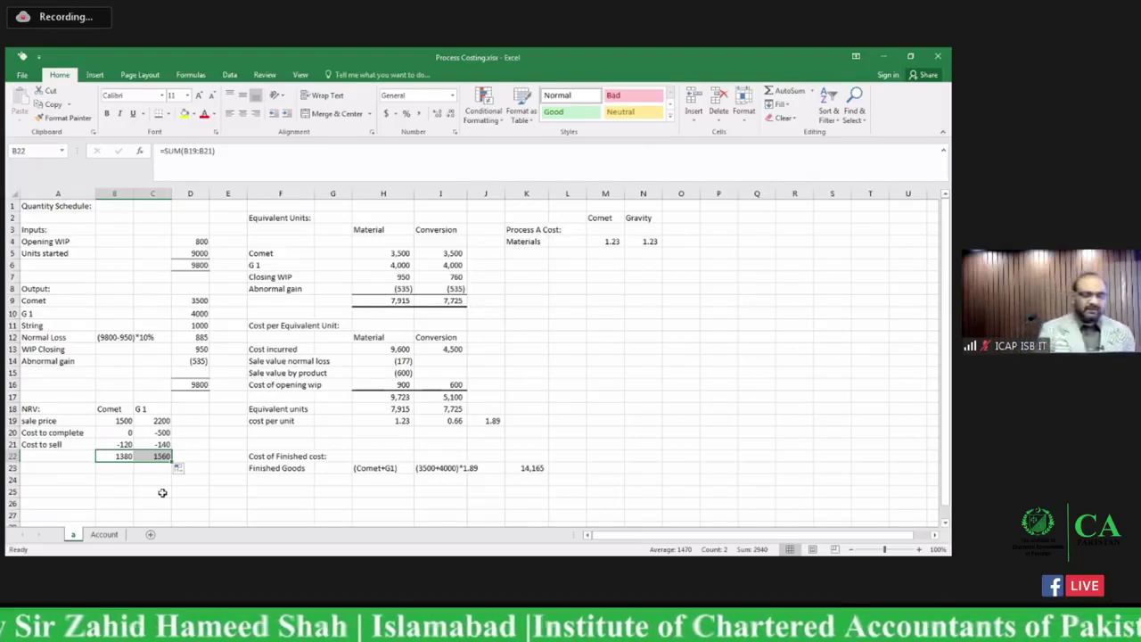
{"action": "left_click", "coordinate": [198, 494]}
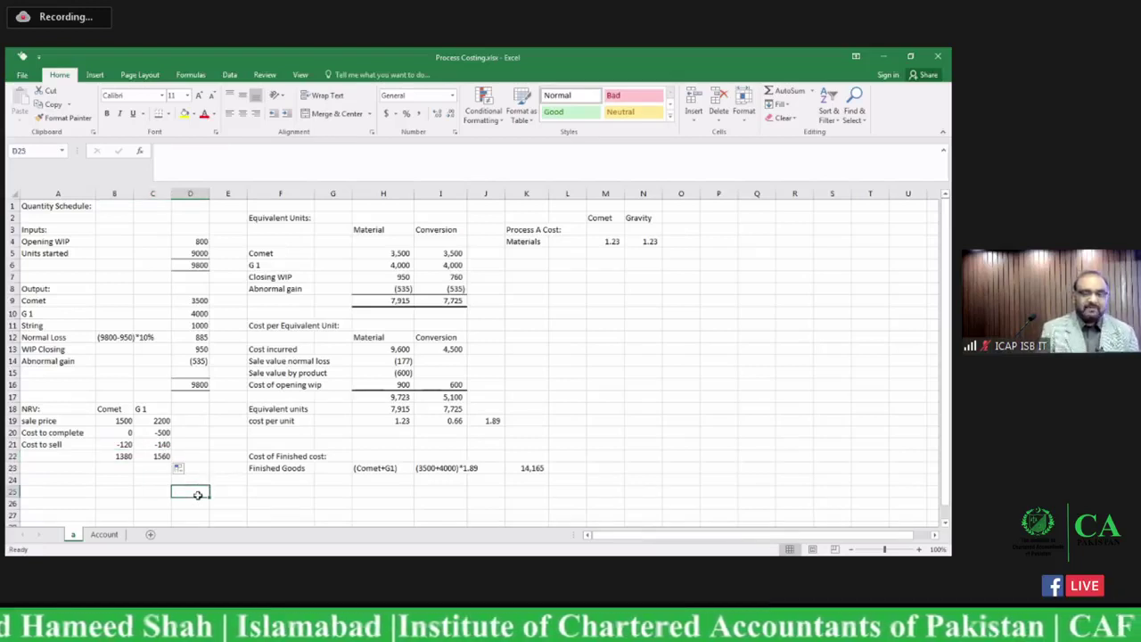
Step: Add the row label "no of units" in A23 below the NRV totals
{"action": "left_click", "coordinate": [69, 468]}
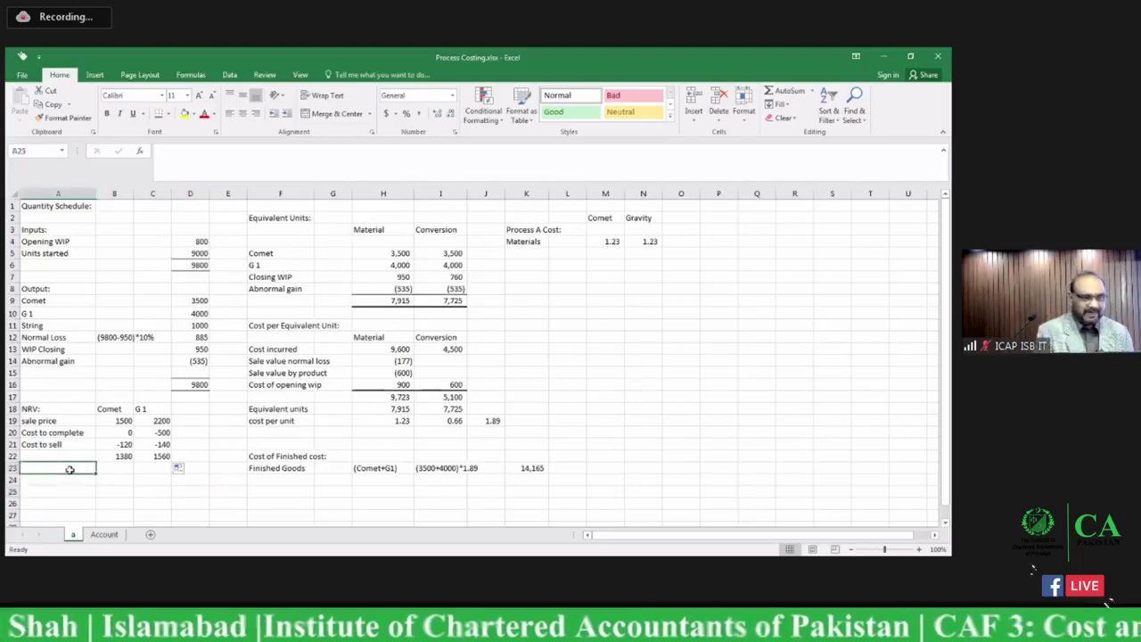
{"action": "type", "text": "n"}
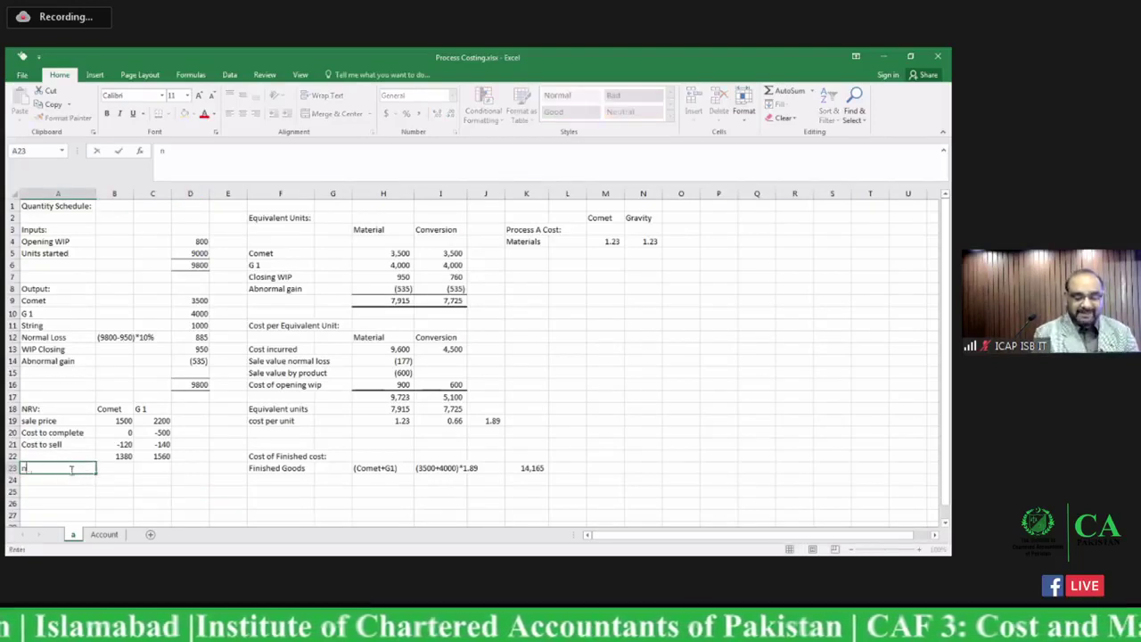
{"action": "type", "text": "o of"}
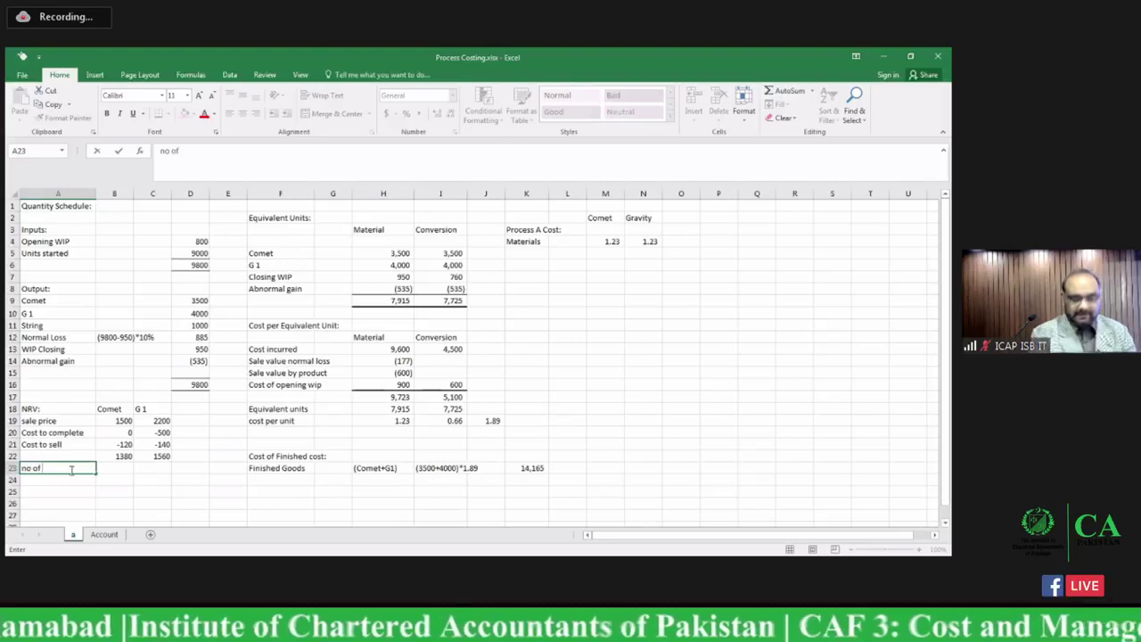
{"action": "type", "text": " units"}
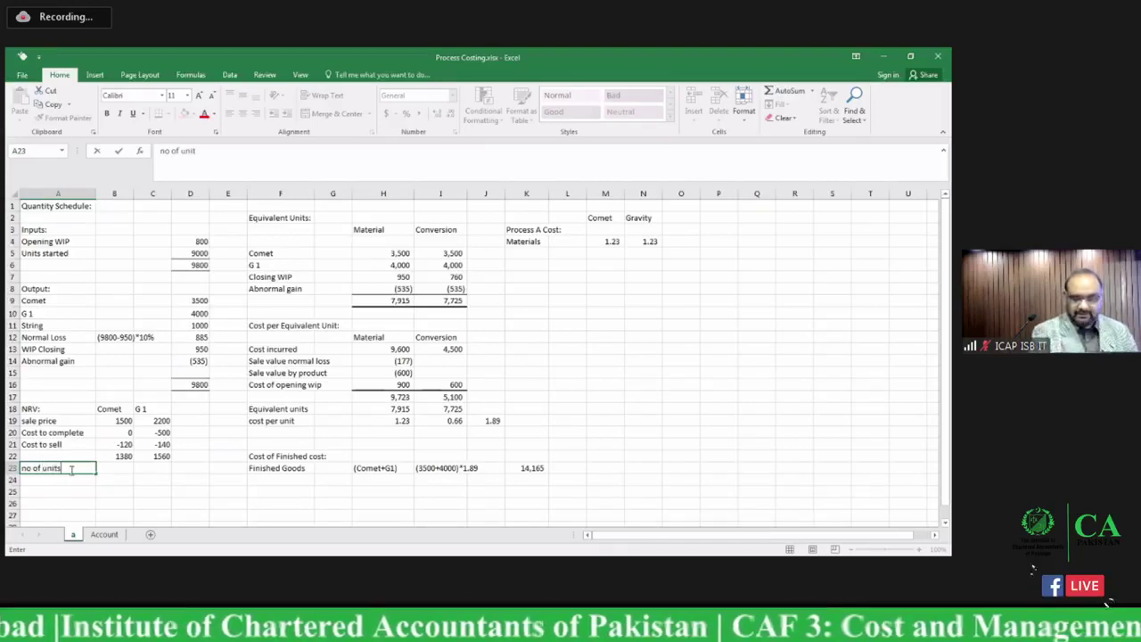
{"action": "key", "text": "Tab"}
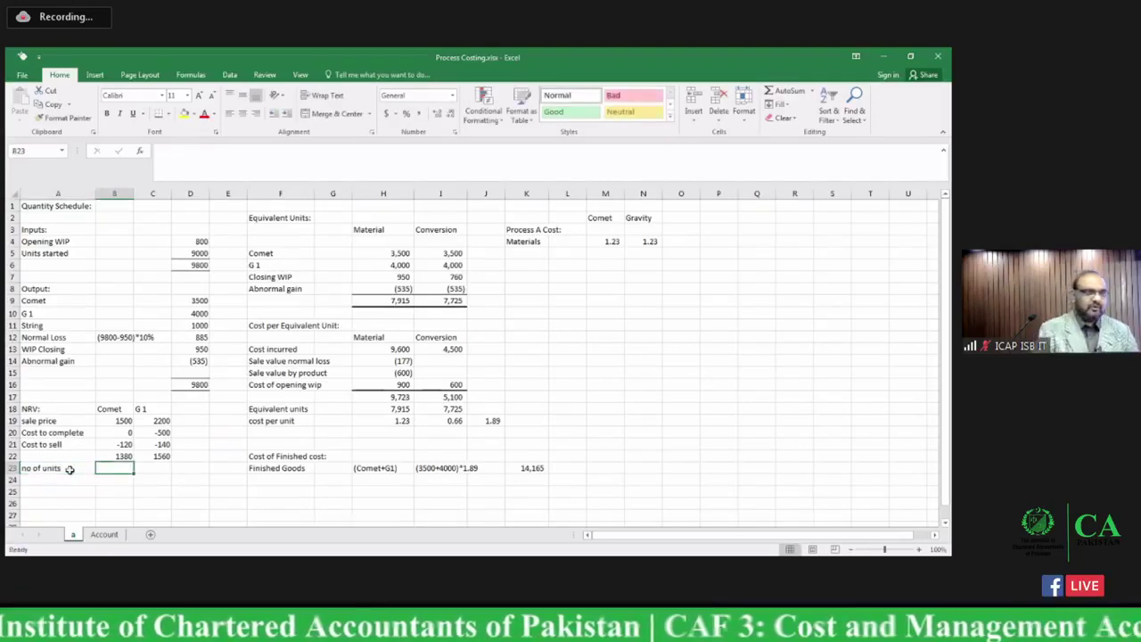